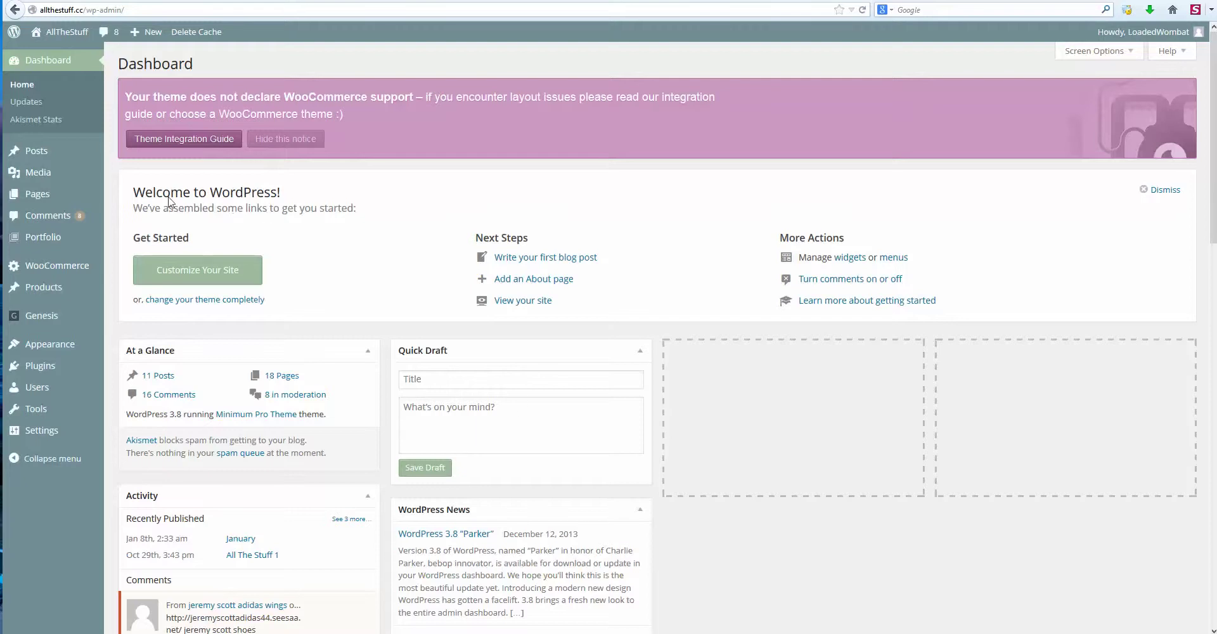
Examine the site's live home page, from the header image and service icons through the list of blog posts.
mouse_move(38, 196)
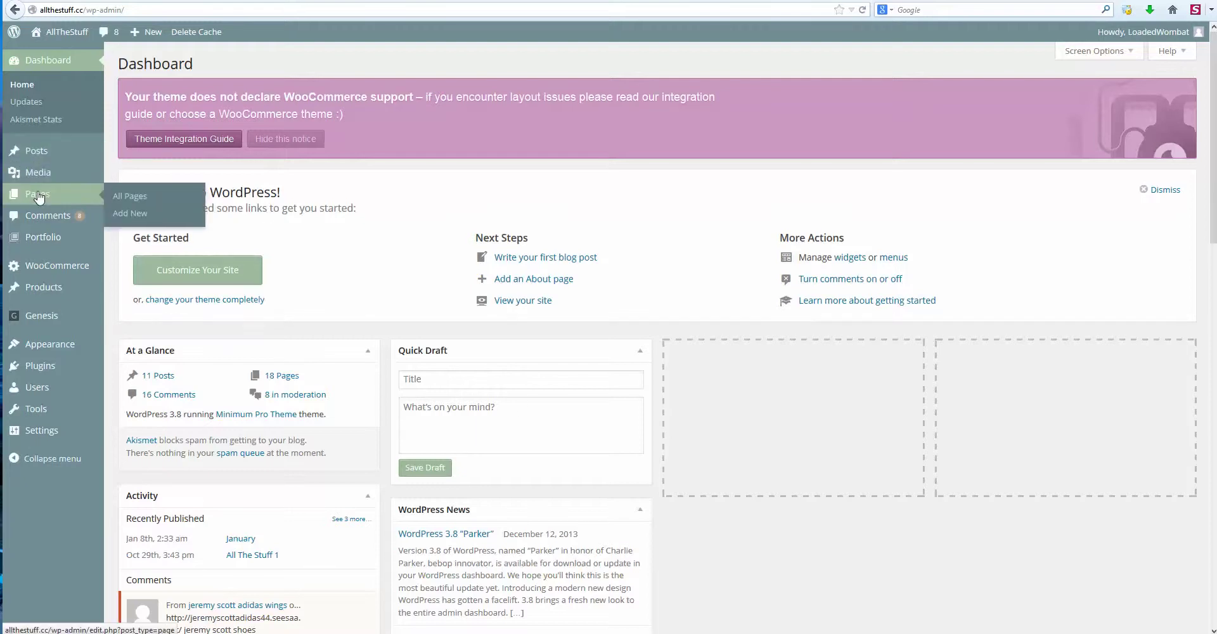
mouse_move(35, 150)
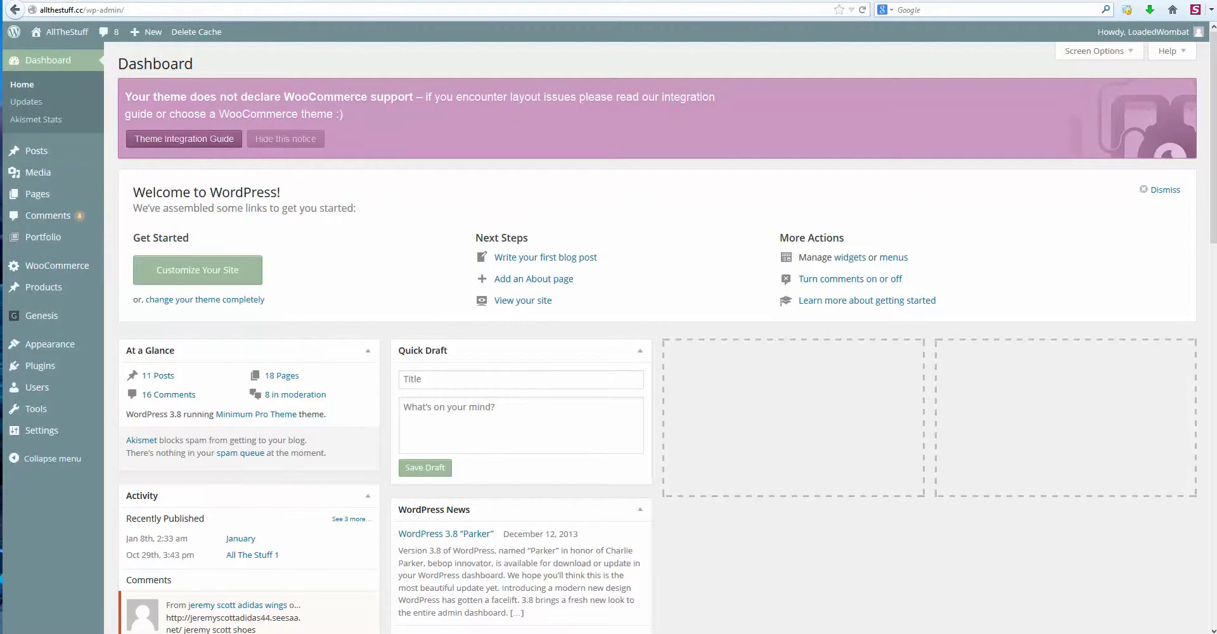
mouse_move(64, 32)
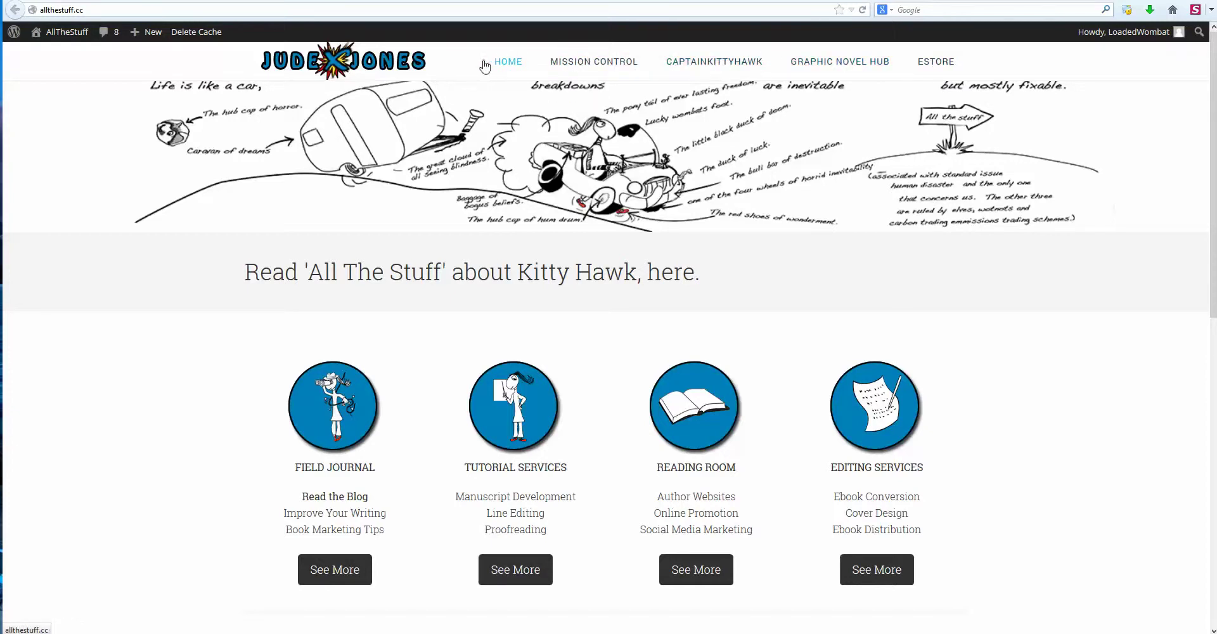
scroll(833, 367, "down", 10)
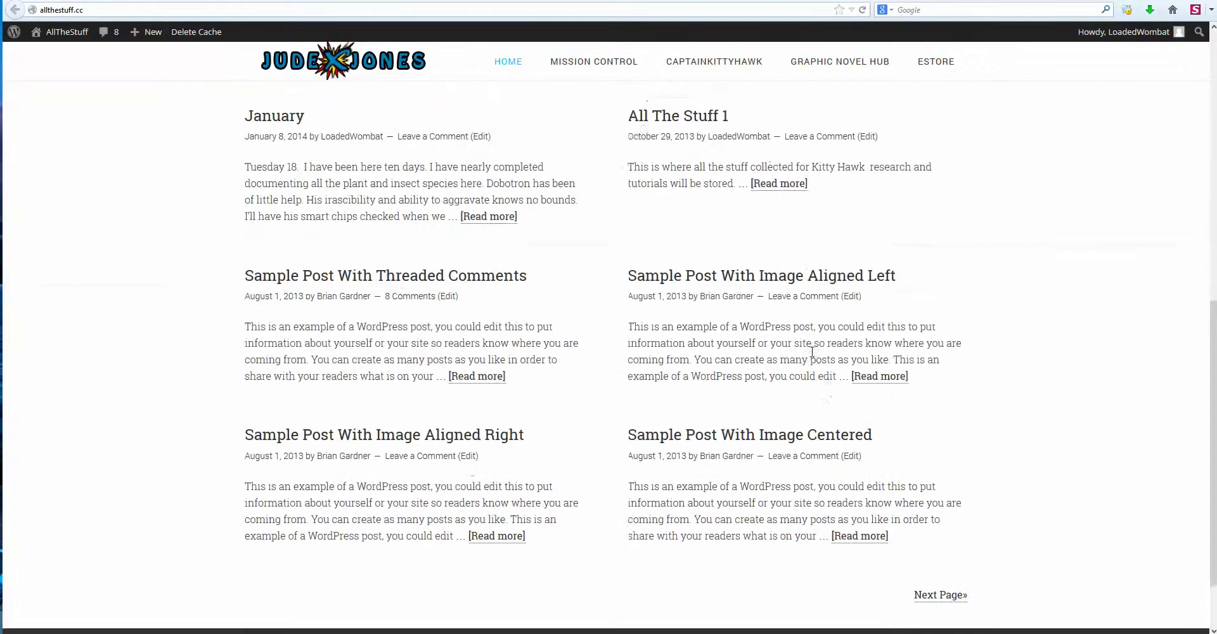
scroll(832, 367, "up", 8)
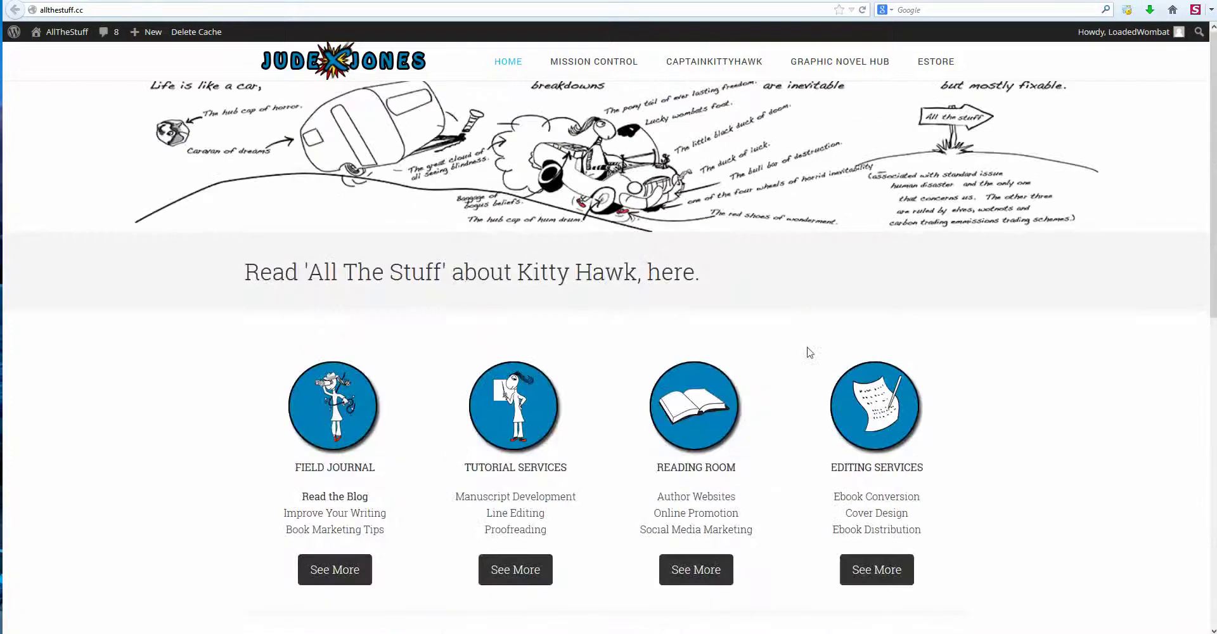
scroll(514, 420, "down", 4)
scroll(312, 457, "up", 4)
scroll(257, 504, "down", 3)
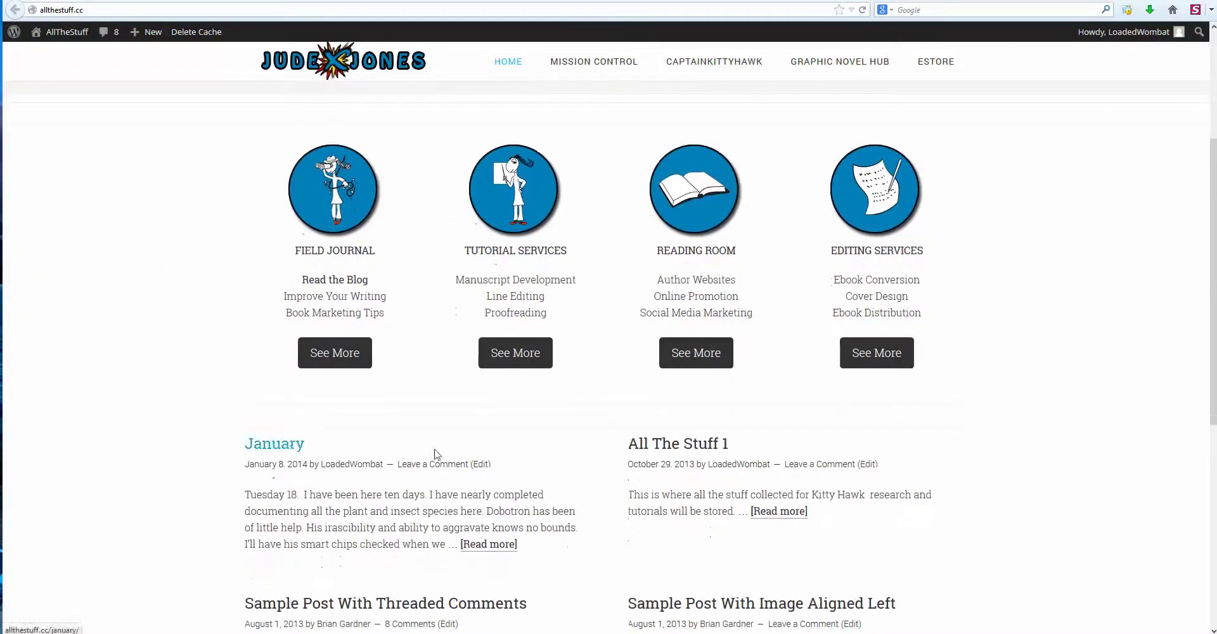
scroll(444, 336, "down", 7)
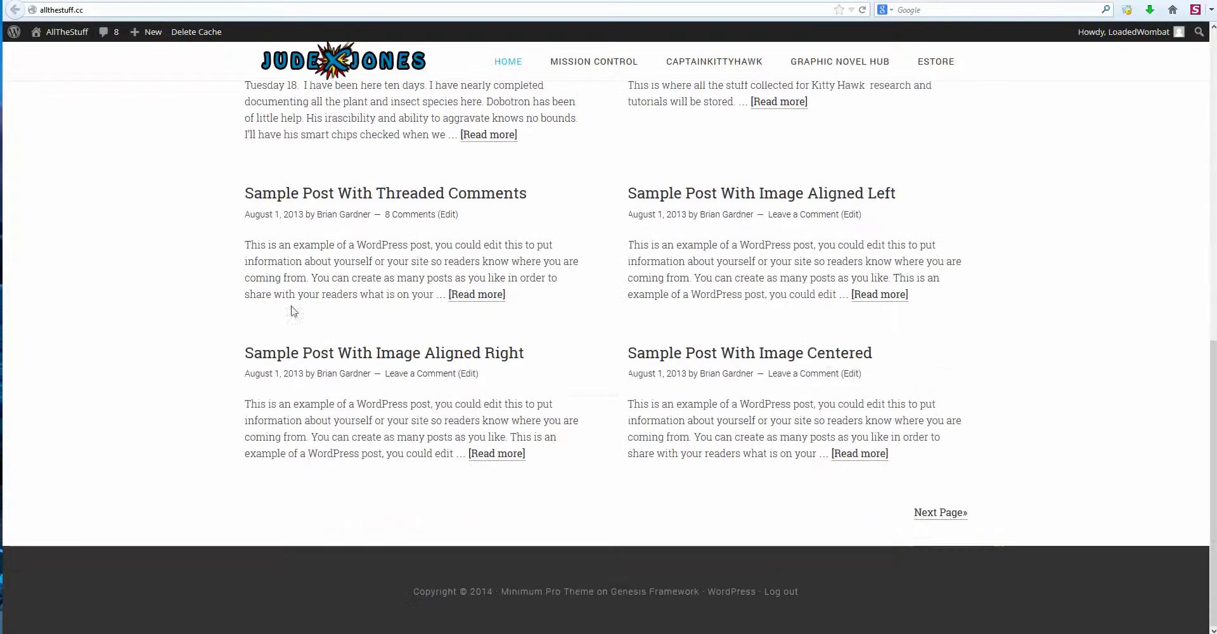
scroll(814, 318, "up", 4)
scroll(840, 325, "up", 5)
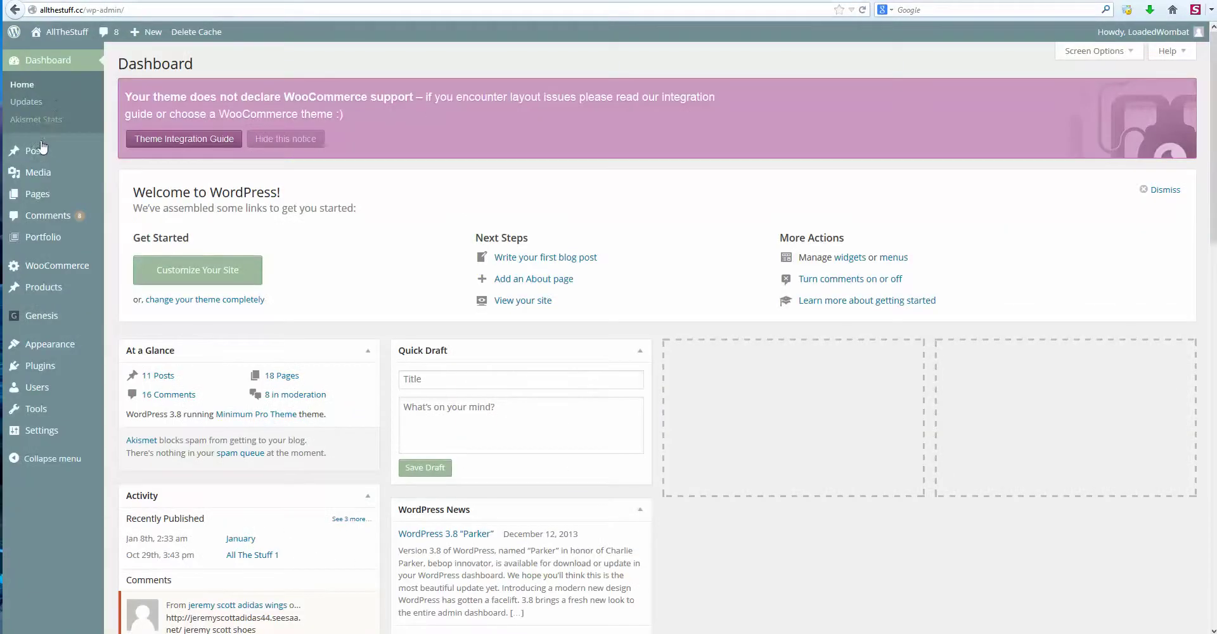
Create a new page titled "testing78" with the body paragraphs "afsdafsf" and "adsfdsafda".
left_click(32, 196)
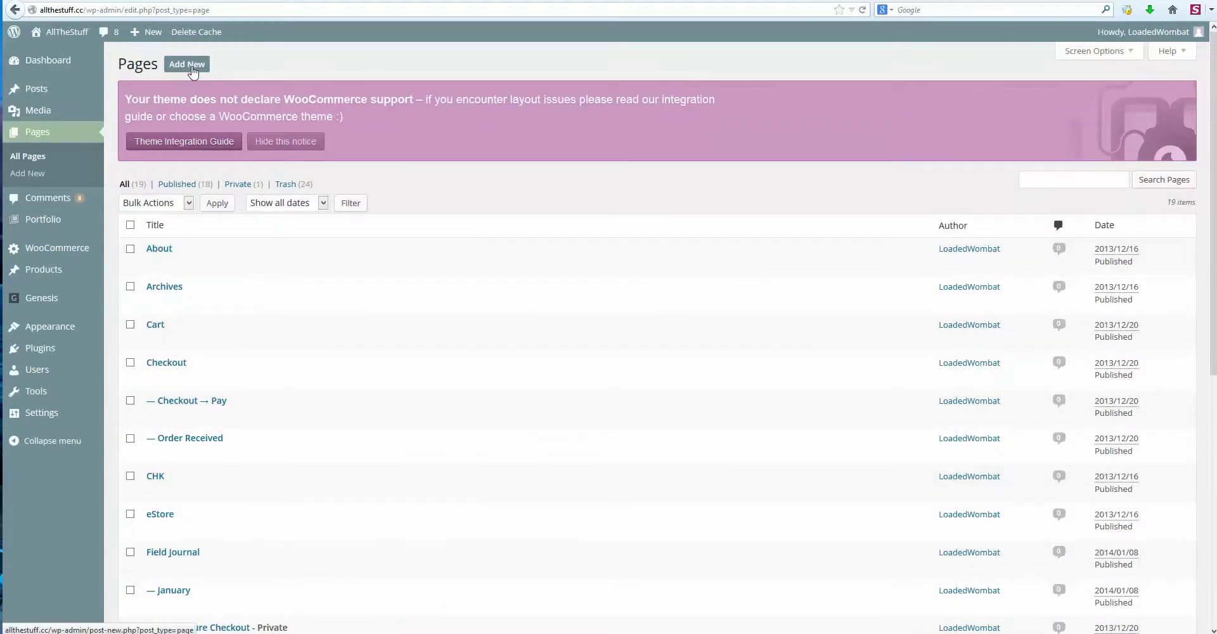
left_click(196, 65)
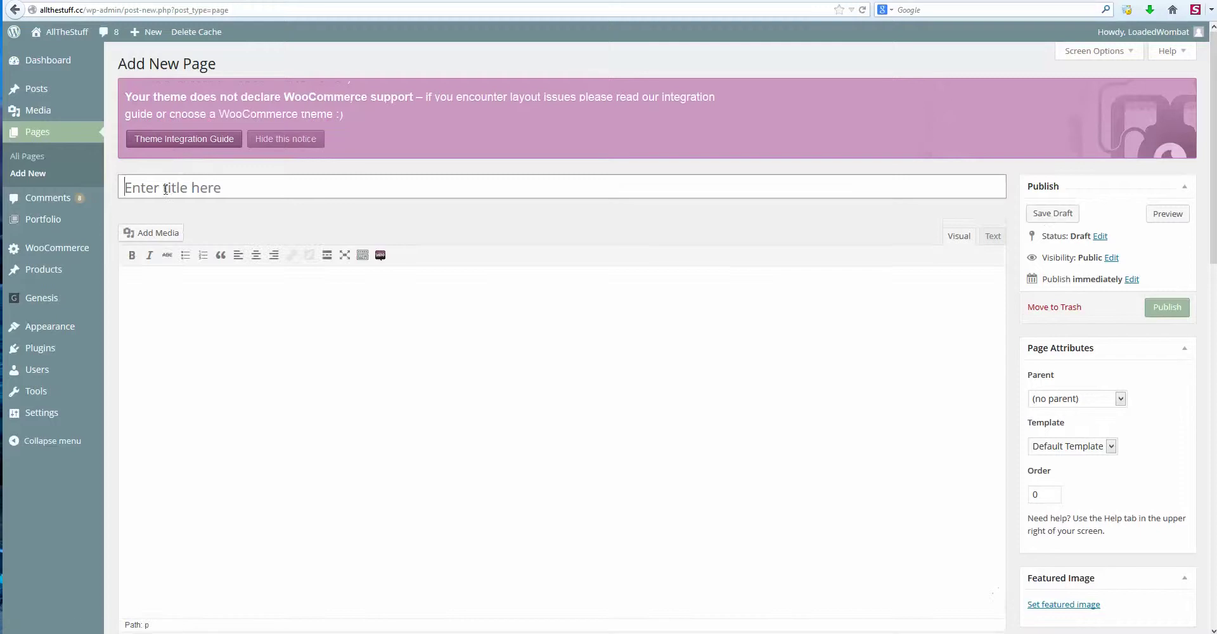
type("testing78")
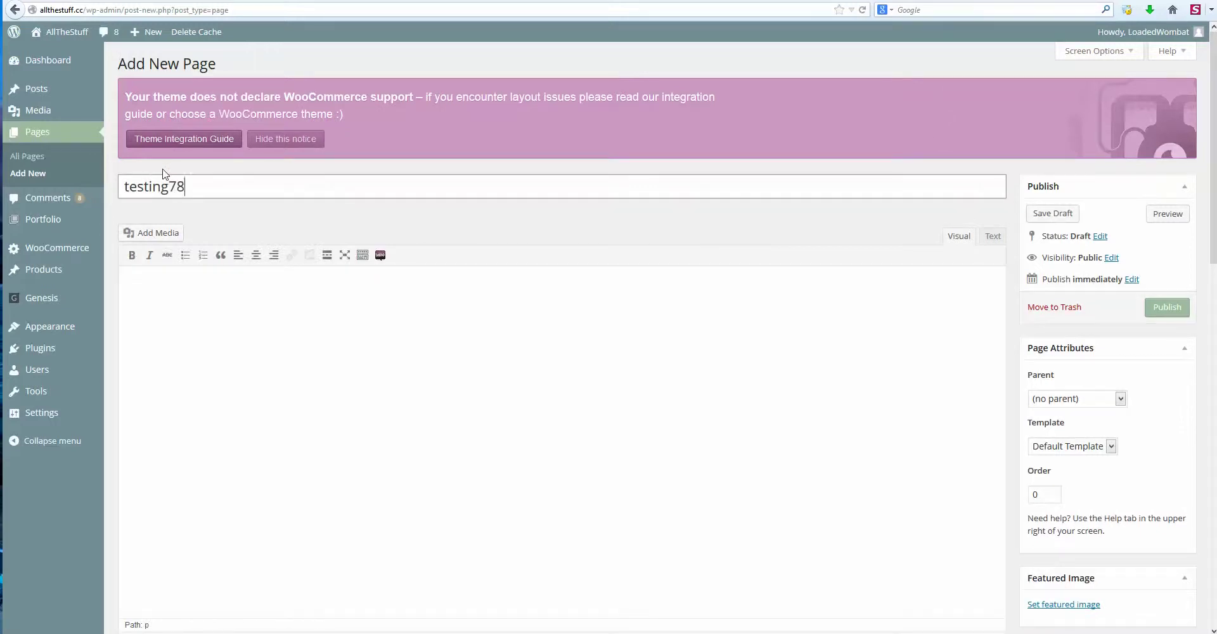
left_click(197, 338)
type("afsdafsf ")
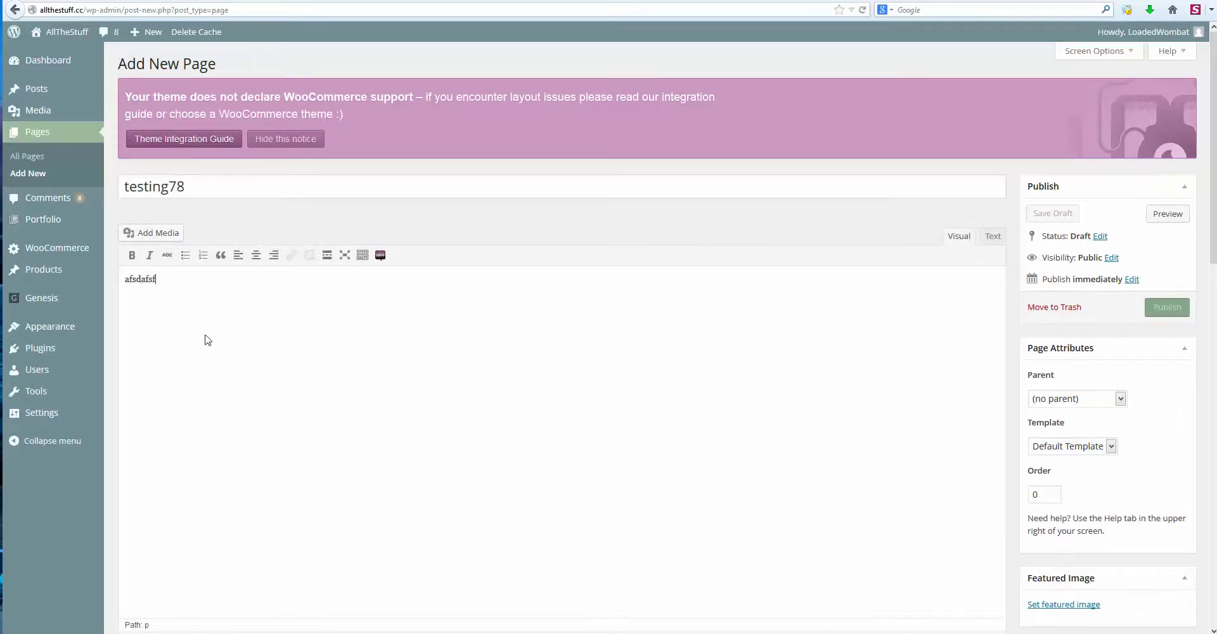
type("adsfdsafda")
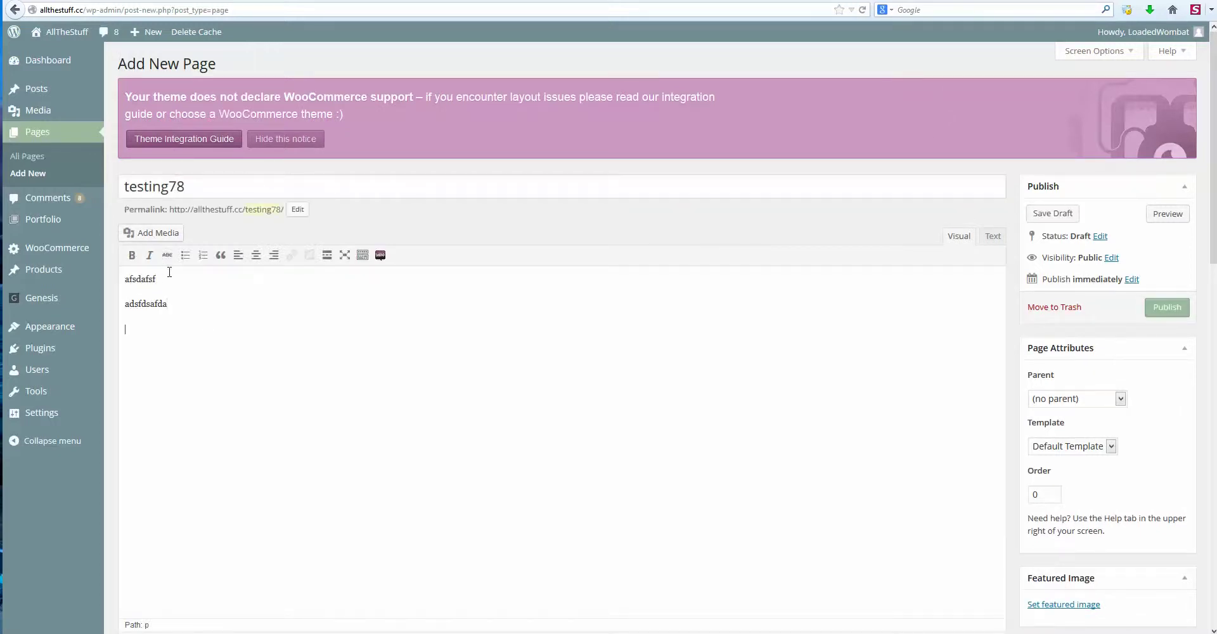
Insert image2.png from the media library into the page below the text, at full size 148 × 150.
left_click(159, 233)
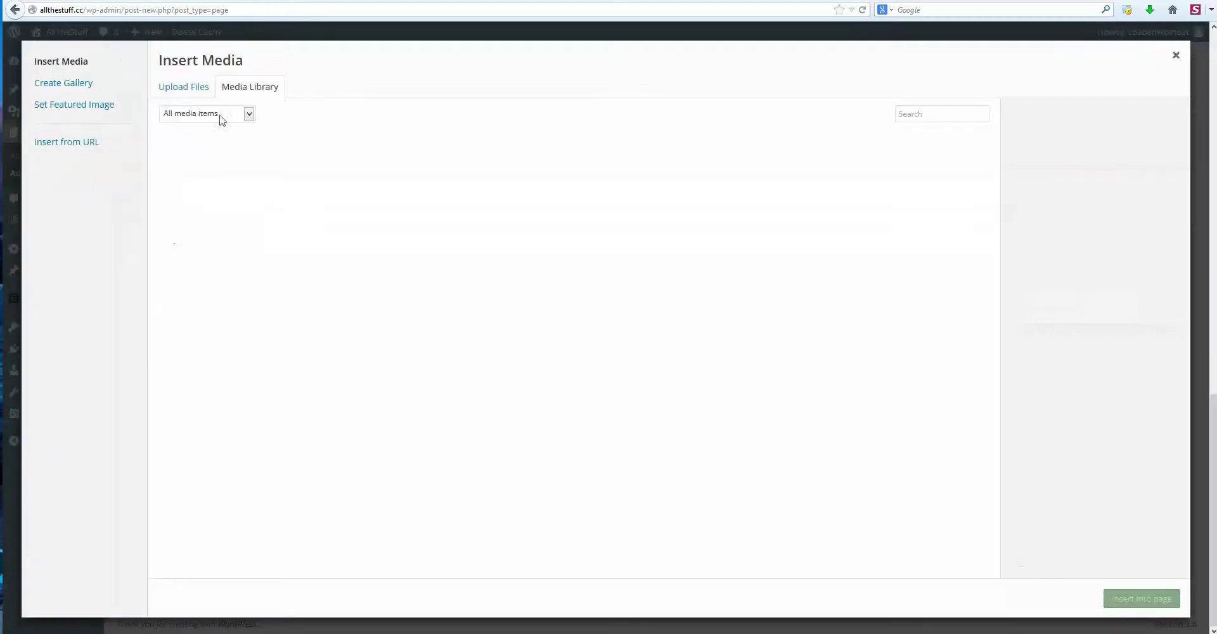
left_click(199, 90)
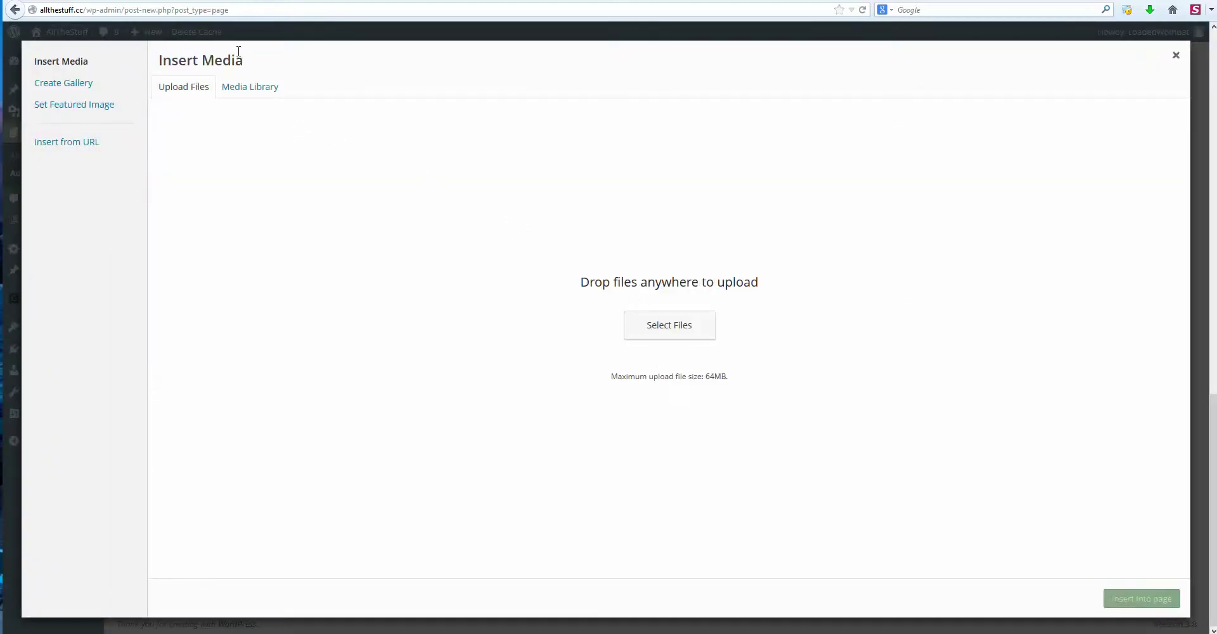
left_click(240, 95)
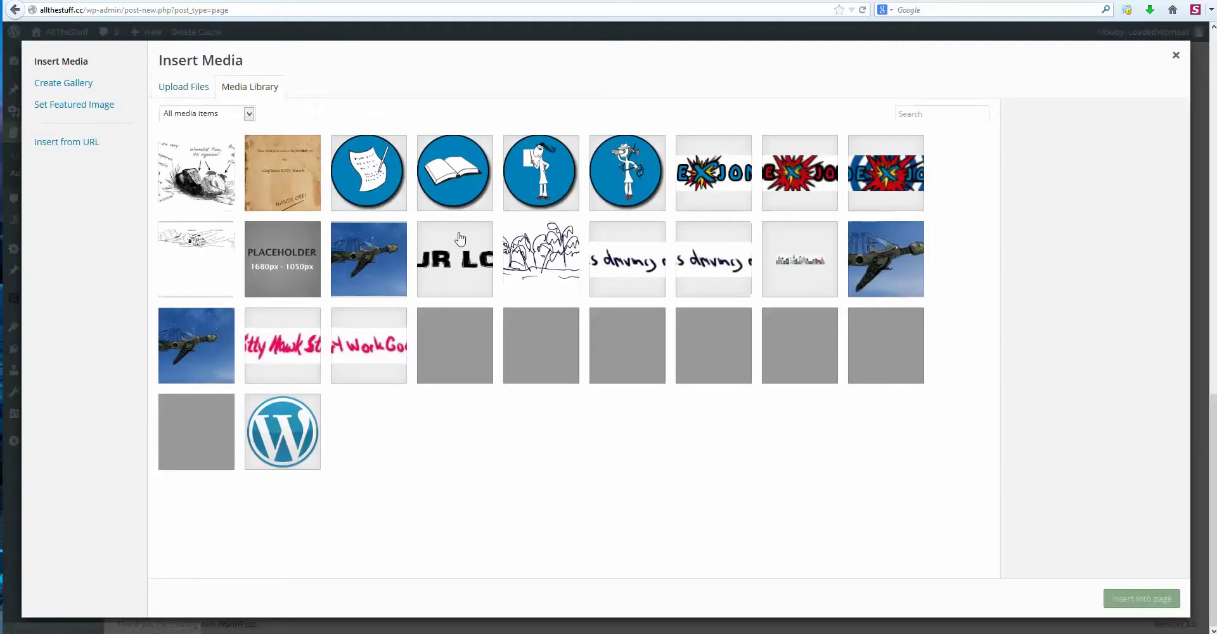
left_click(536, 180)
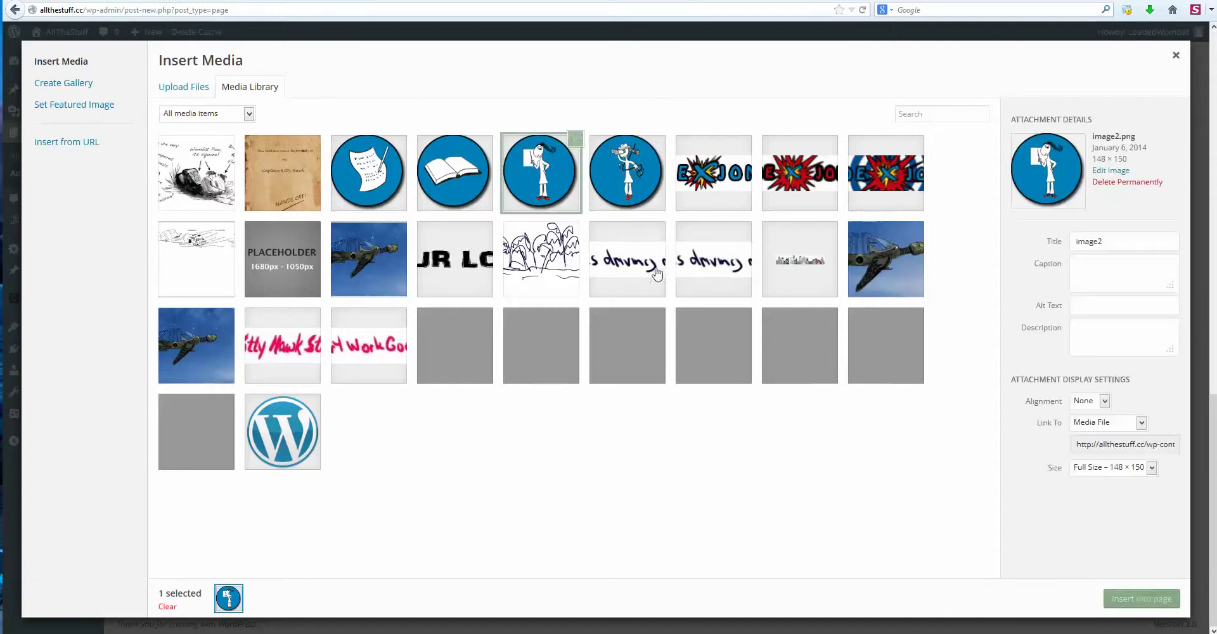
left_click(1124, 602)
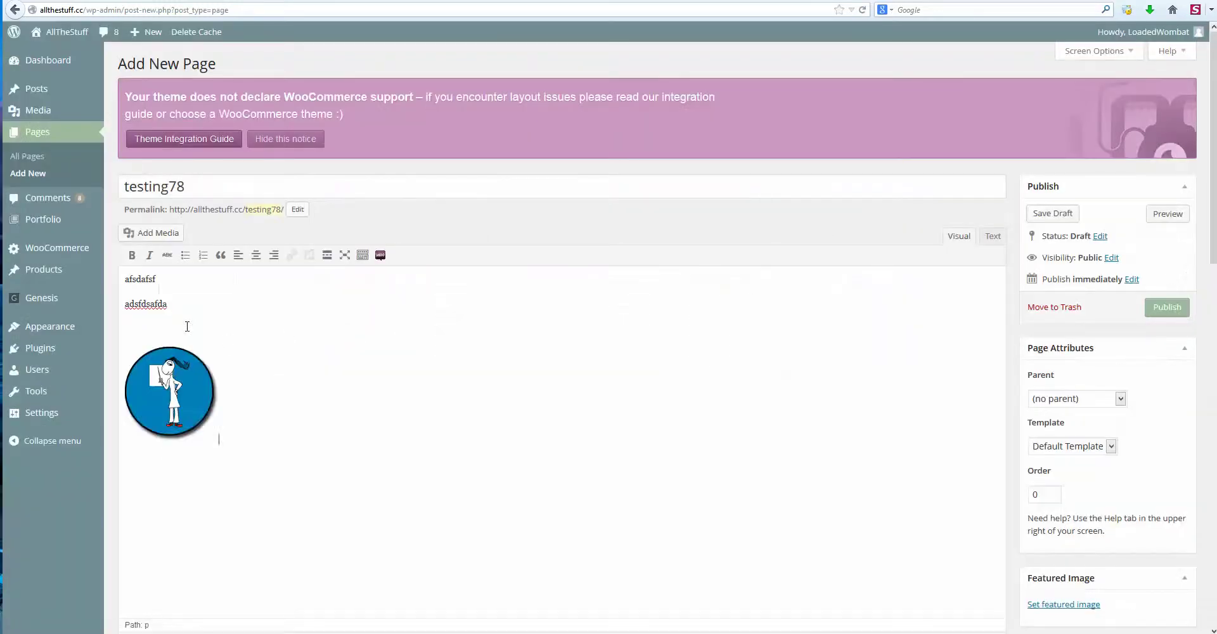
Publish the testing78 page.
scroll(619, 430, "down", 4)
scroll(785, 440, "up", 4)
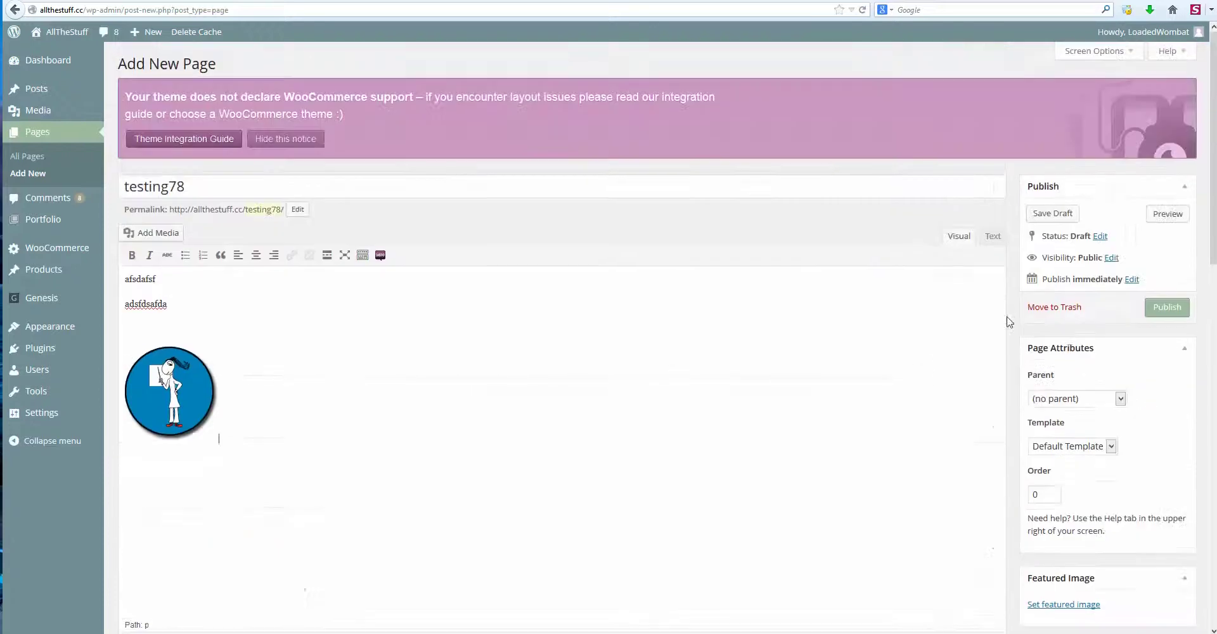
left_click(1166, 307)
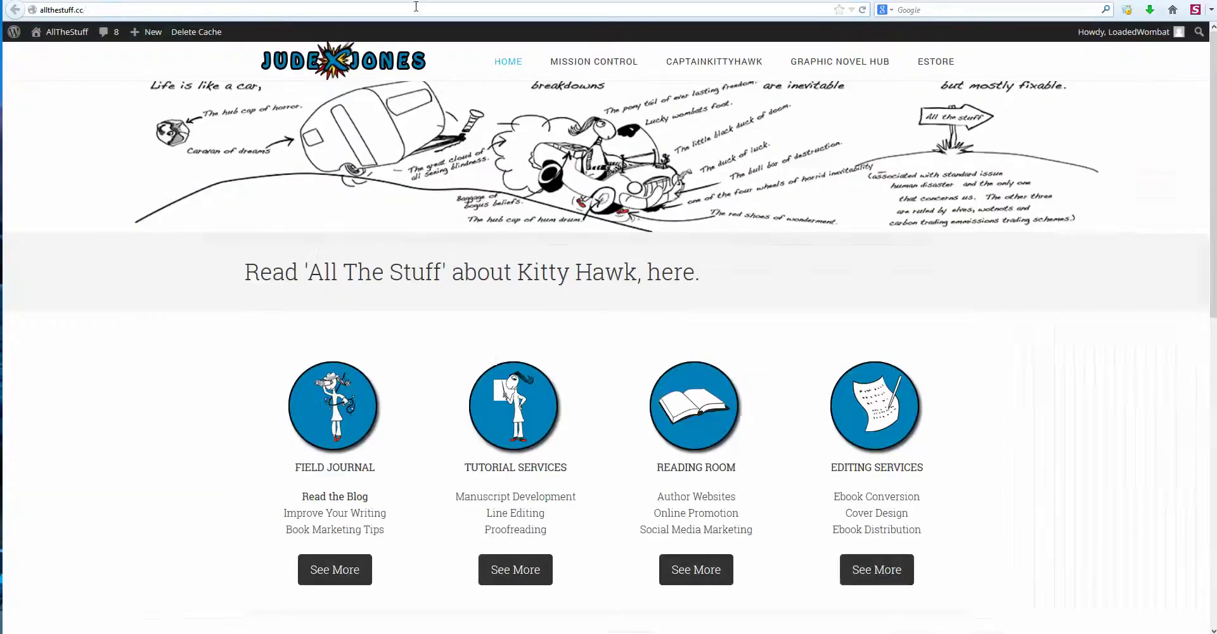
Check the home page after publishing, and view the live testing78 page, examining its title, content and web address.
left_click(416, 10)
key("Return")
key("alt+Left")
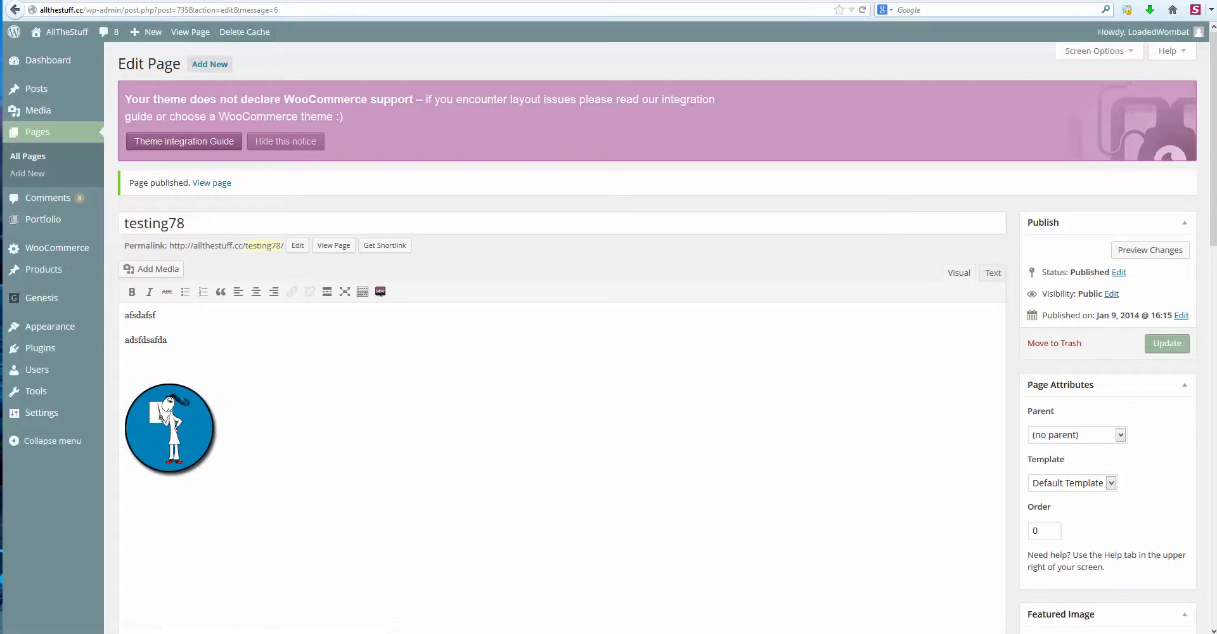
left_click(193, 36)
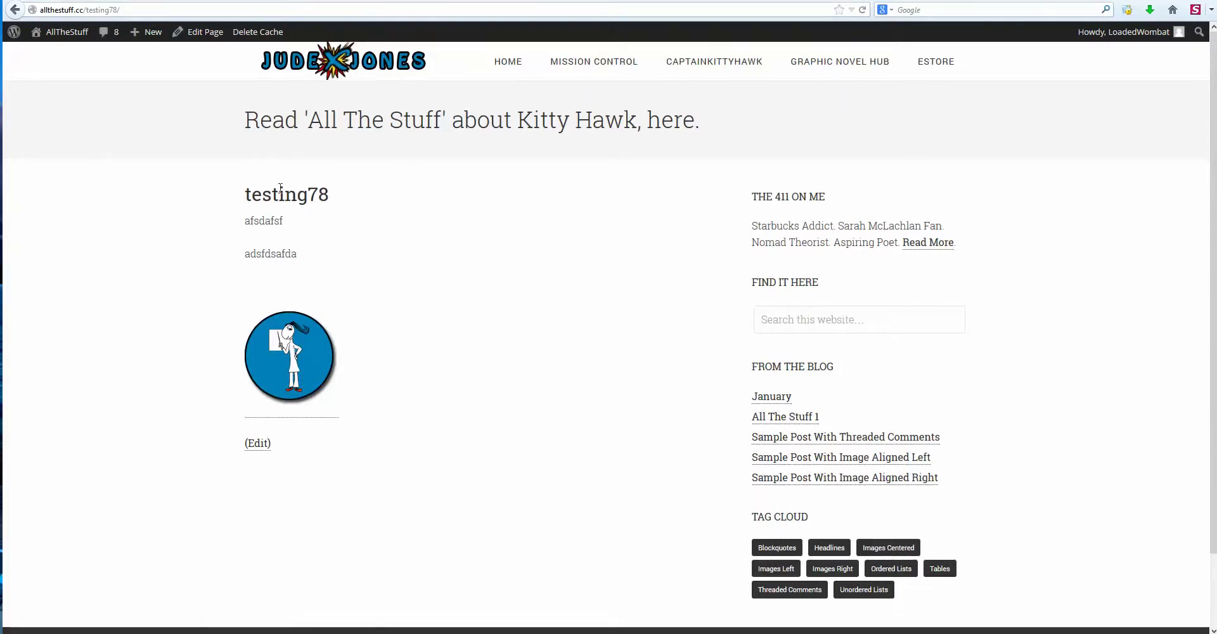
left_click_drag(279, 188, 361, 353)
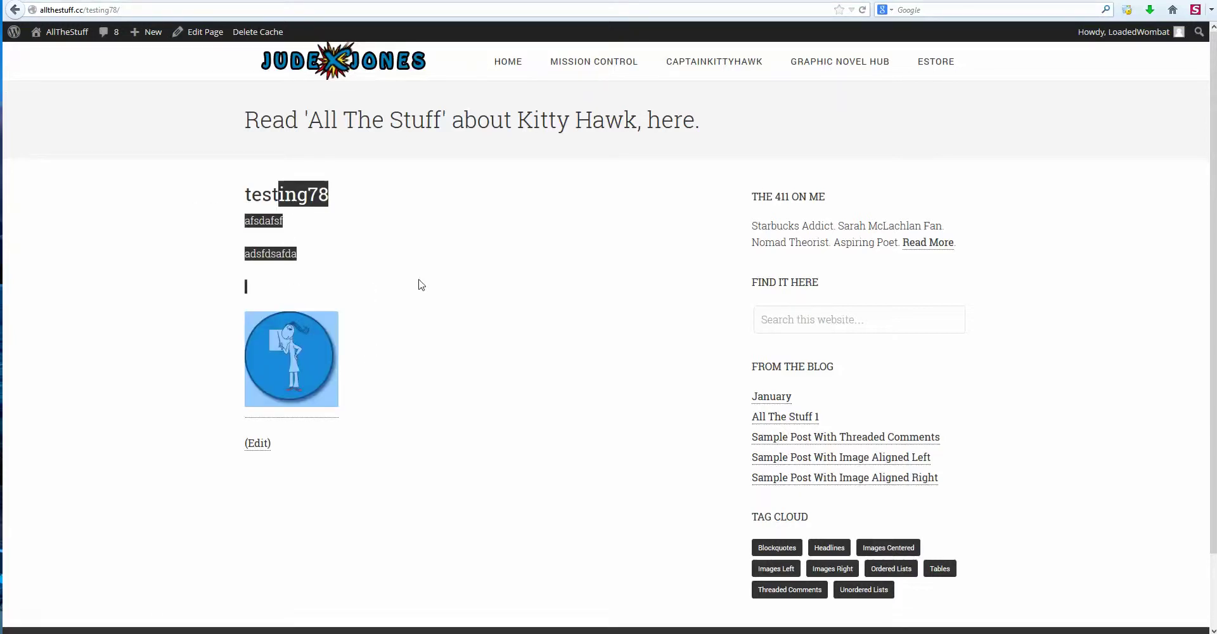
left_click(164, 93)
left_click_drag(138, 9, 83, 16)
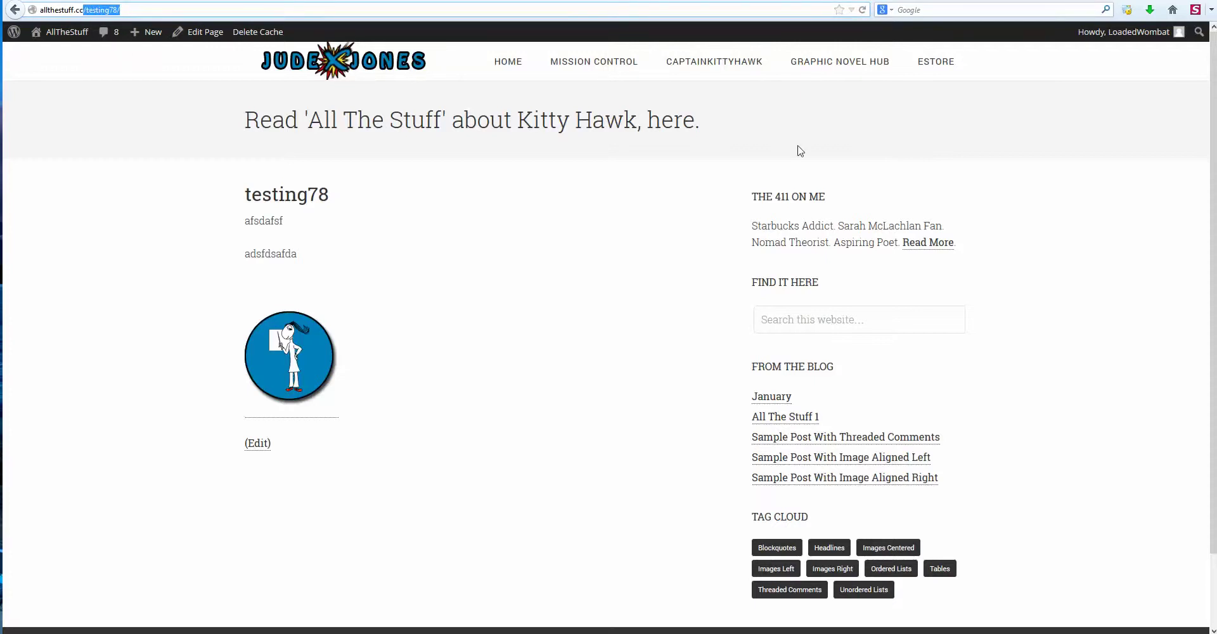
left_click(472, 263)
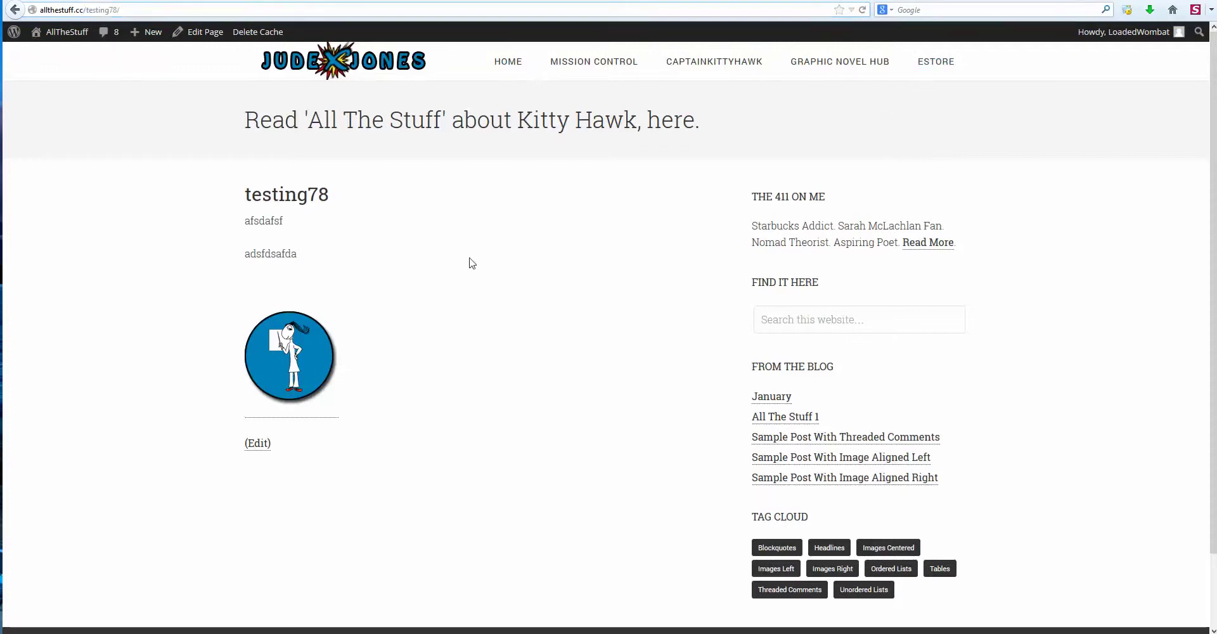
scroll(472, 263, "down", 2)
scroll(475, 264, "up", 2)
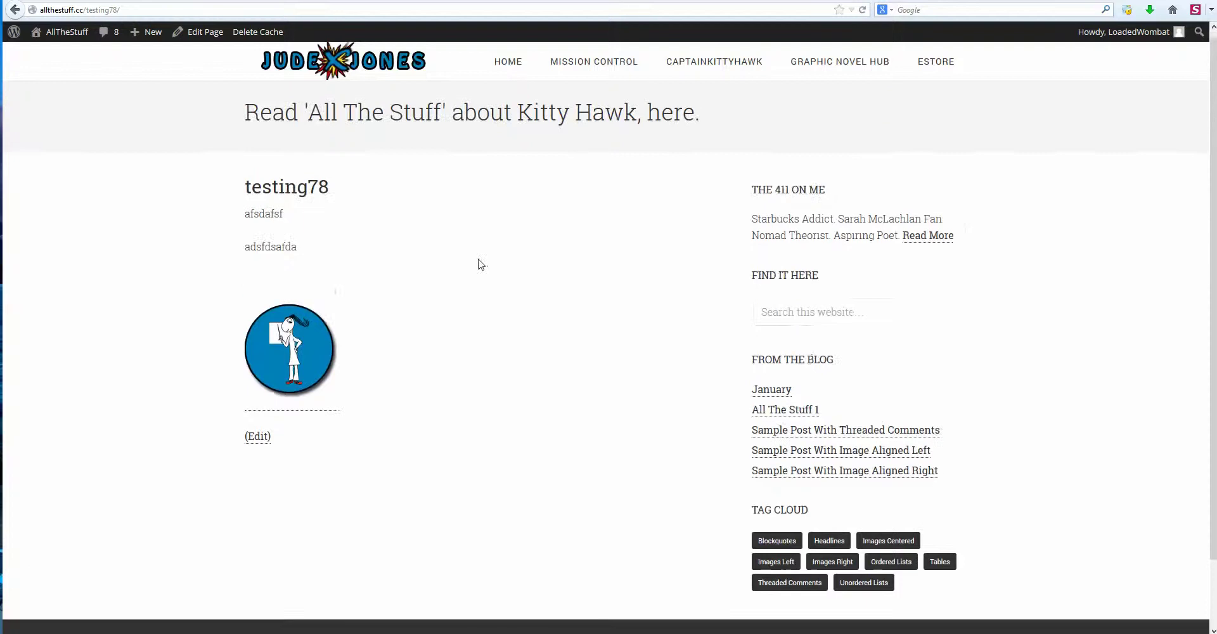
left_click_drag(237, 183, 489, 234)
left_click(548, 252)
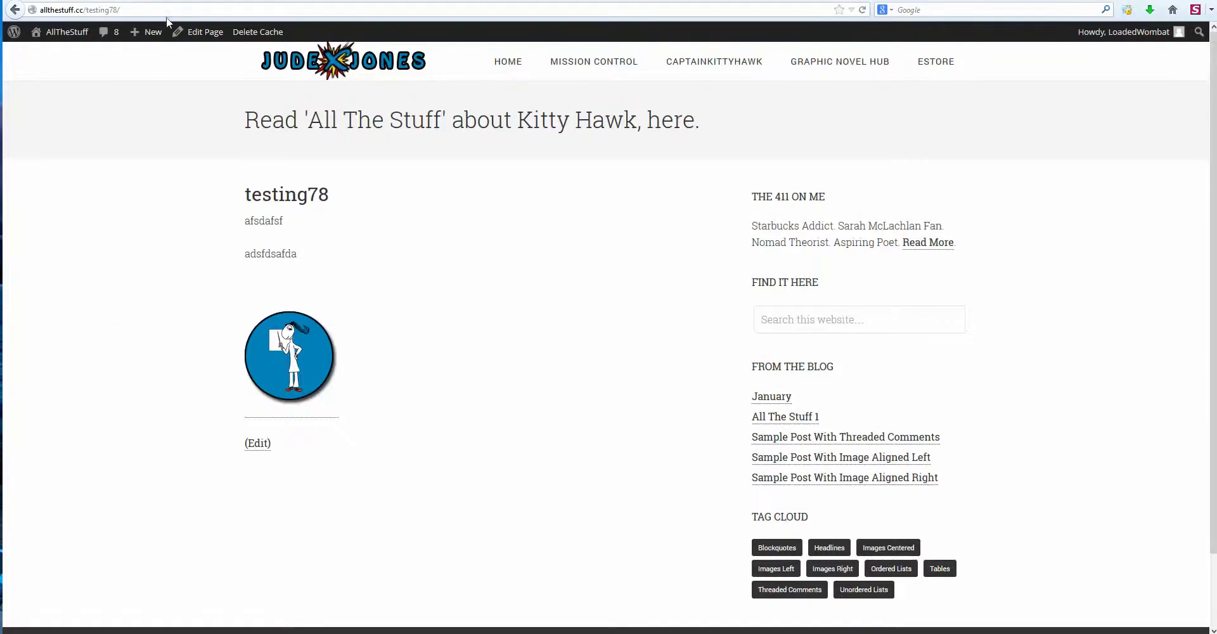
Open the testing78 page for editing and review its title, available templates, SEO fields and layout settings.
left_click(210, 40)
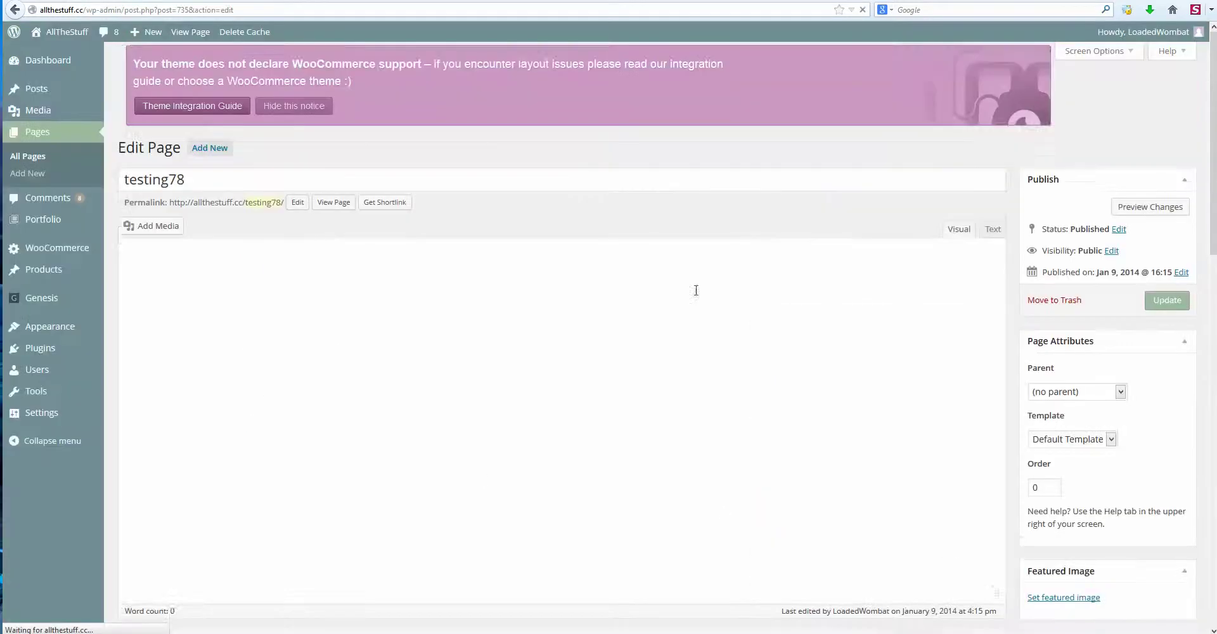
left_click(1074, 450)
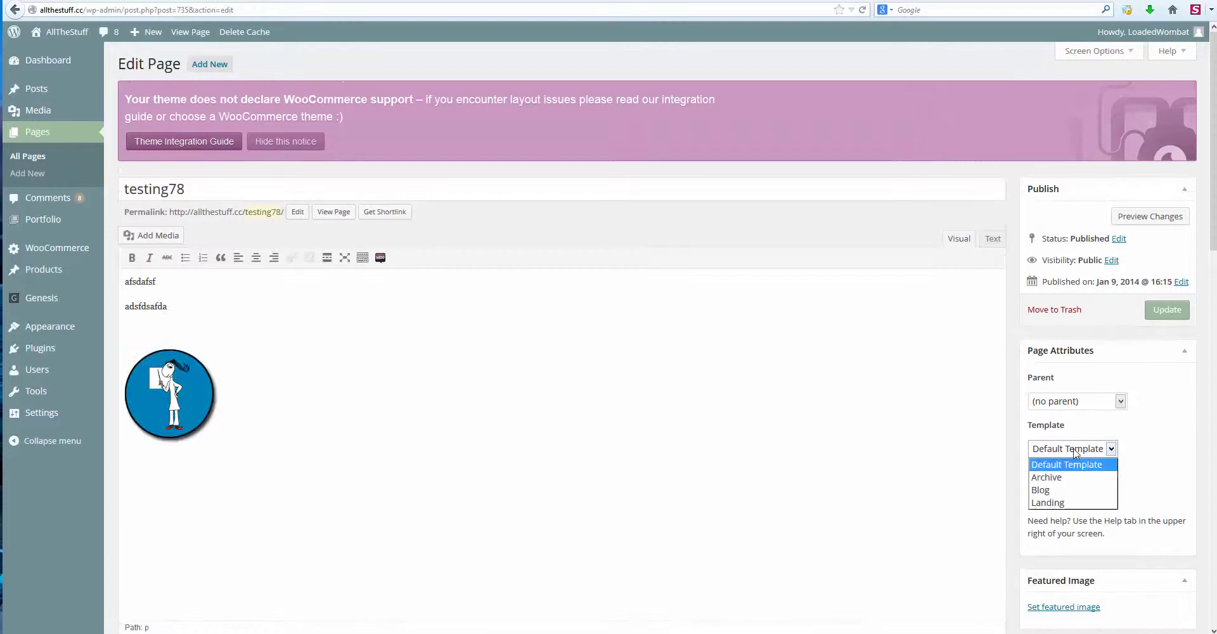
left_click(1074, 452)
scroll(842, 397, "down", 8)
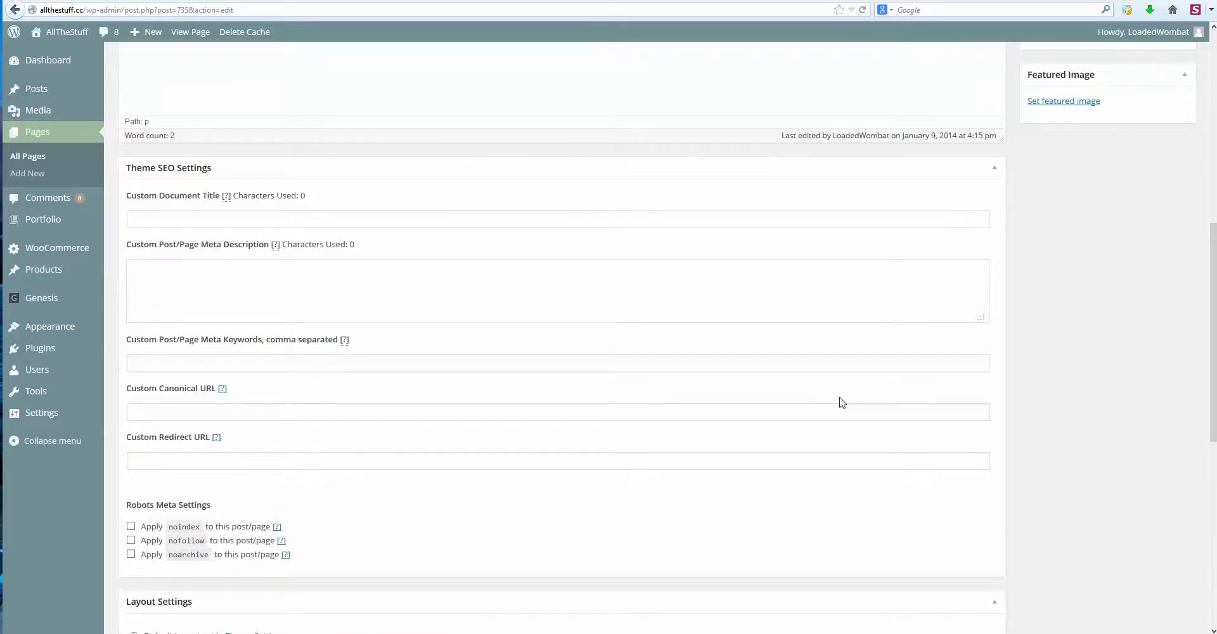
scroll(763, 361, "down", 8)
scroll(268, 250, "up", 2)
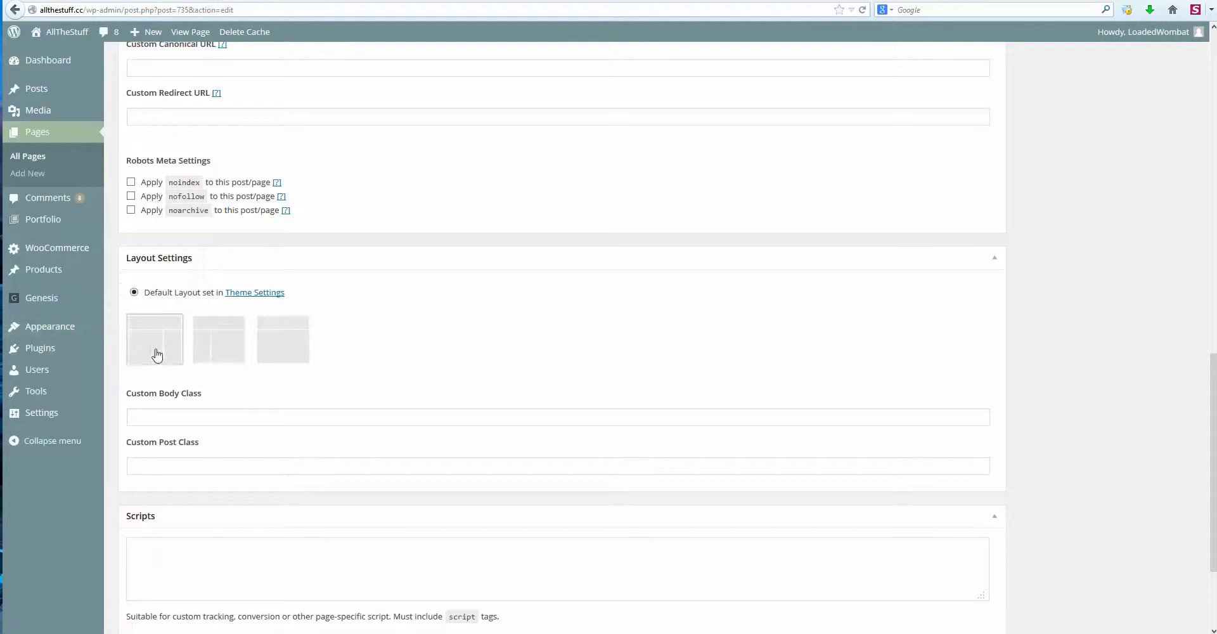
scroll(326, 348, "down", 3)
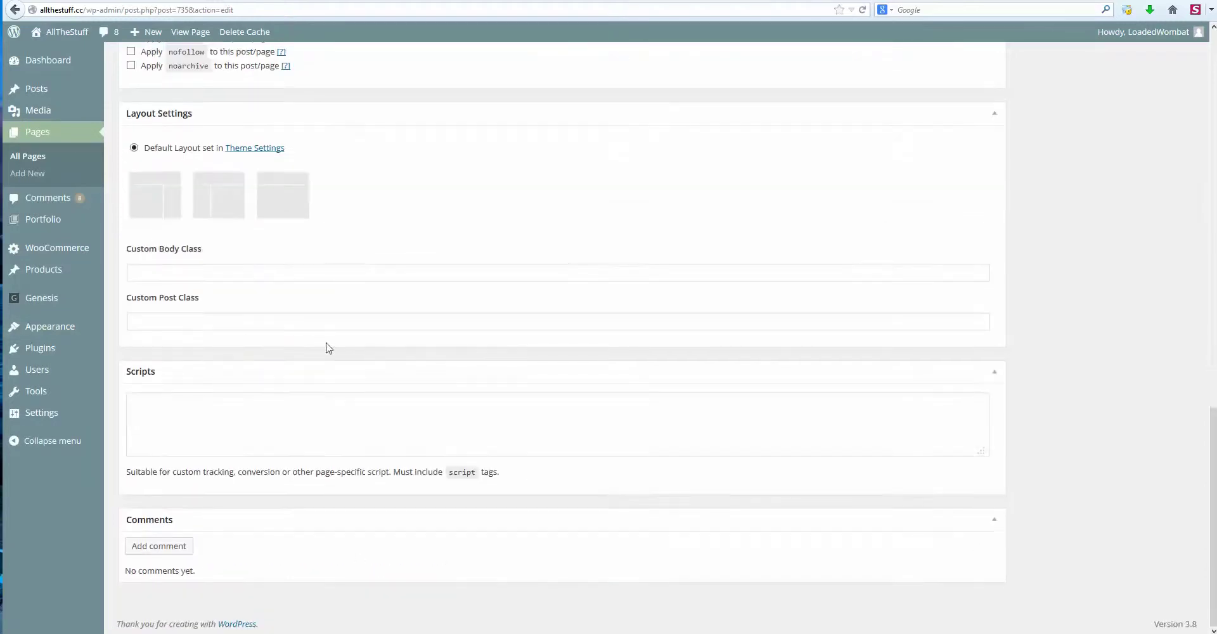
scroll(322, 347, "up", 5)
scroll(319, 339, "up", 7)
scroll(128, 264, "down", 3)
scroll(177, 390, "up", 4)
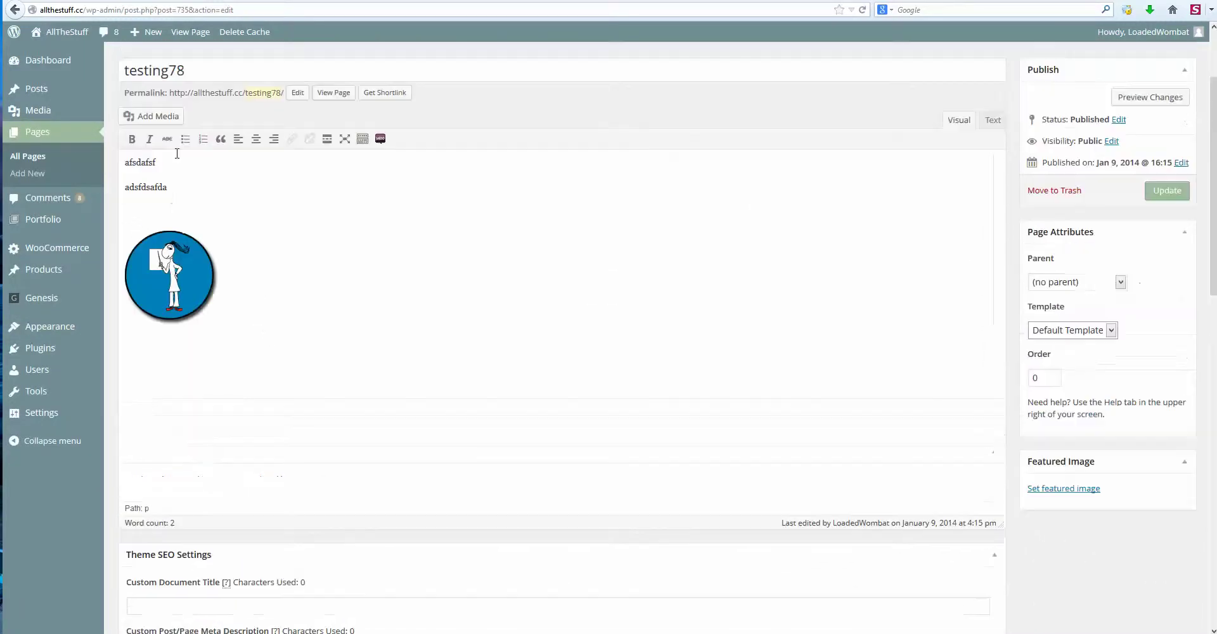
left_click_drag(137, 188, 179, 188)
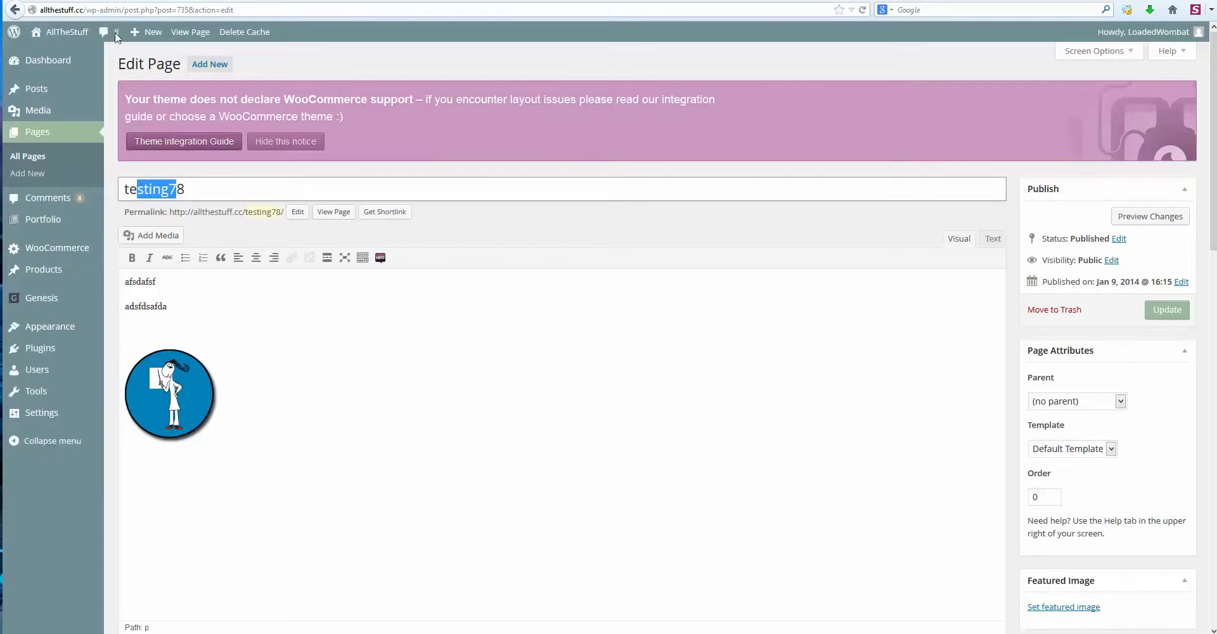
Open the menu editor and compare MyMenu's structure with the navigation on the live home page.
mouse_move(38, 327)
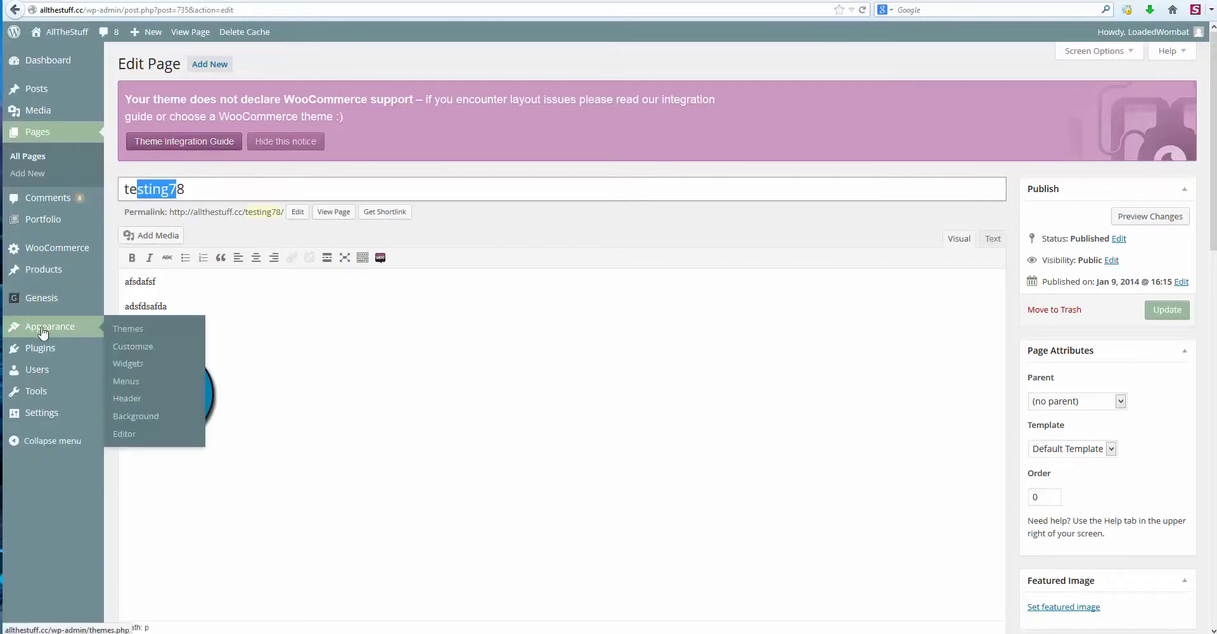
left_click(134, 385)
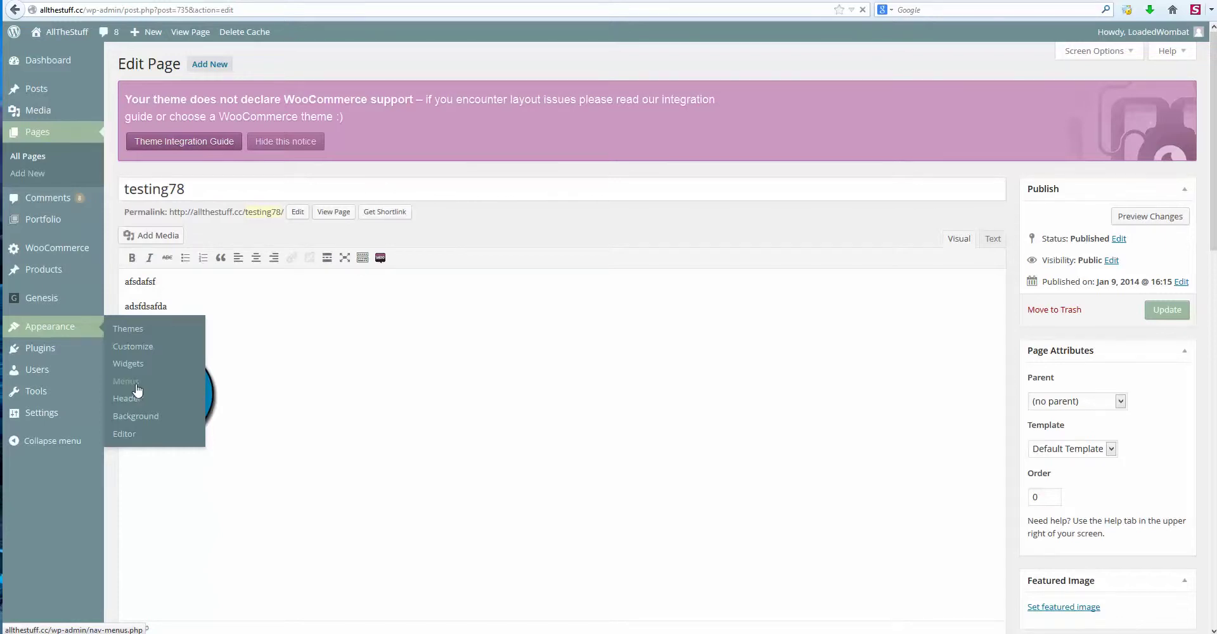
scroll(84, 341, "down", 2)
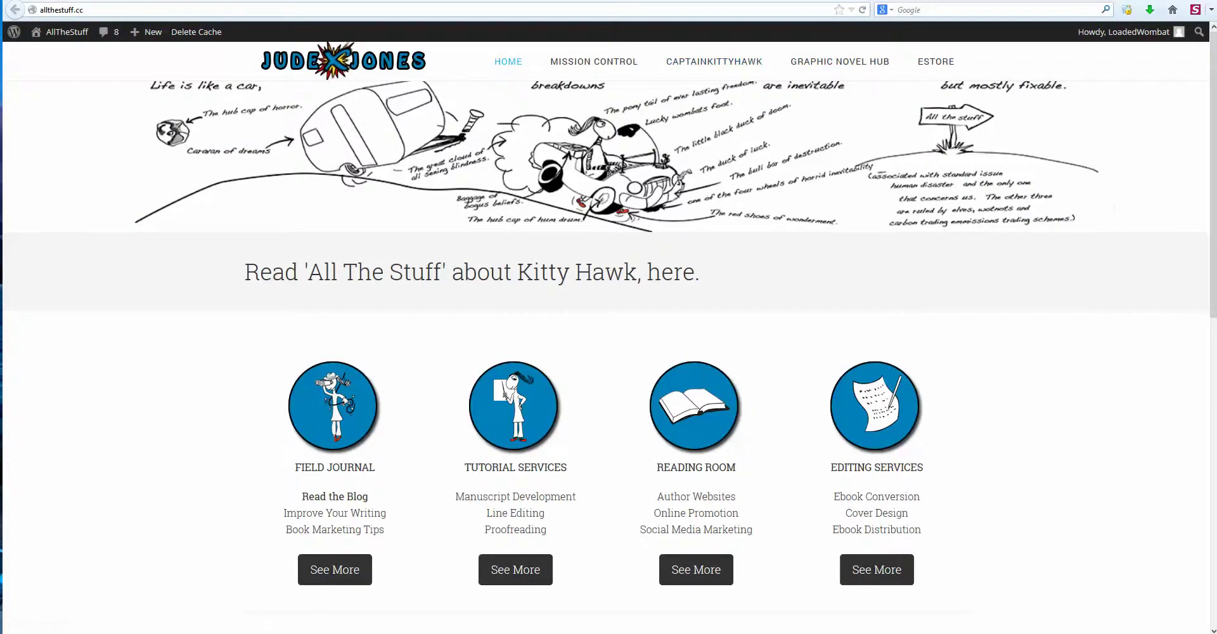
scroll(311, 290, "down", 3)
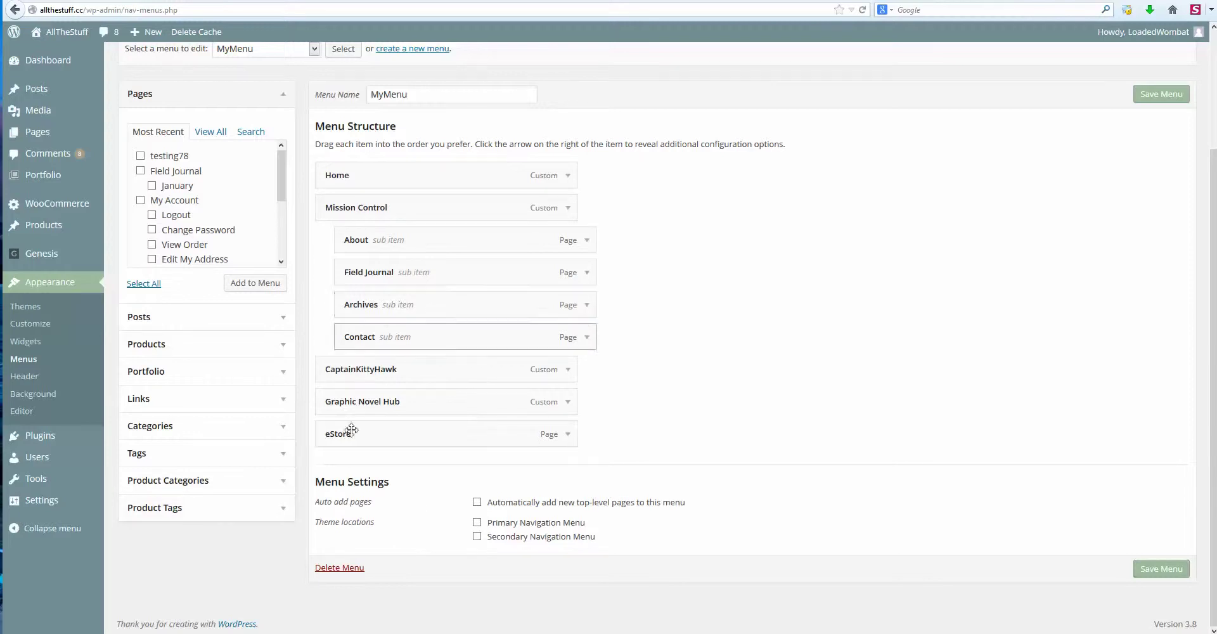
Add the testing78 page to MyMenu as the last top-level item after eStore, and save the menu.
left_click(211, 131)
left_click(157, 139)
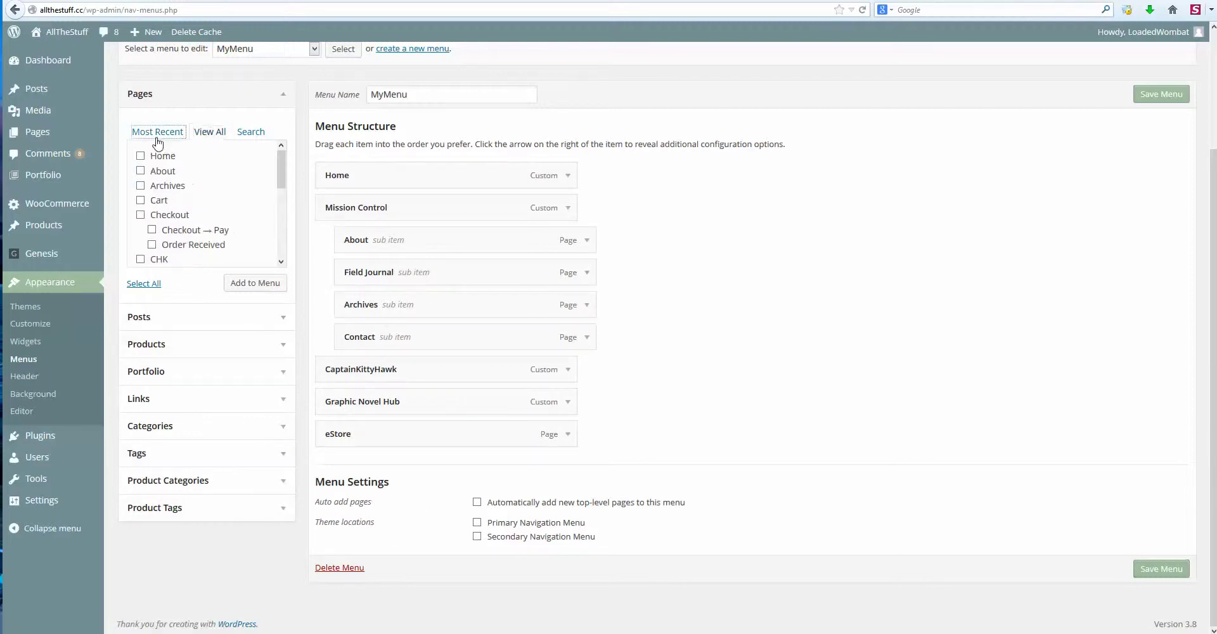
left_click(140, 156)
left_click(241, 280)
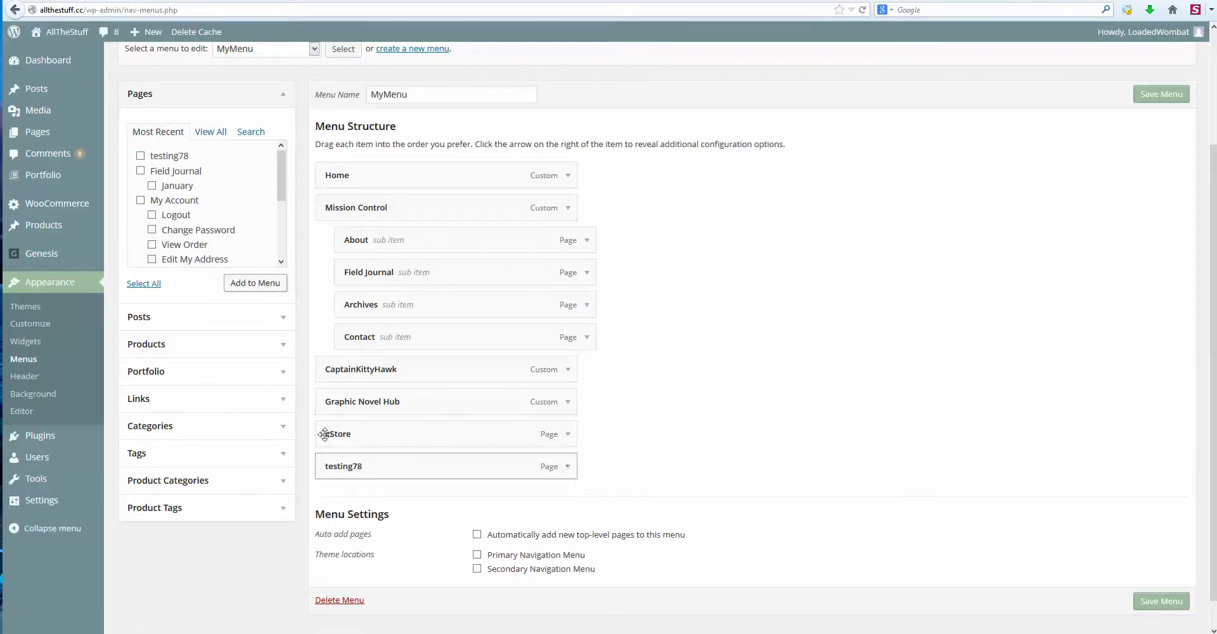
mouse_move(534, 464)
left_mouse_down()
mouse_move(543, 157)
mouse_move(534, 468)
left_mouse_up()
left_click(1161, 601)
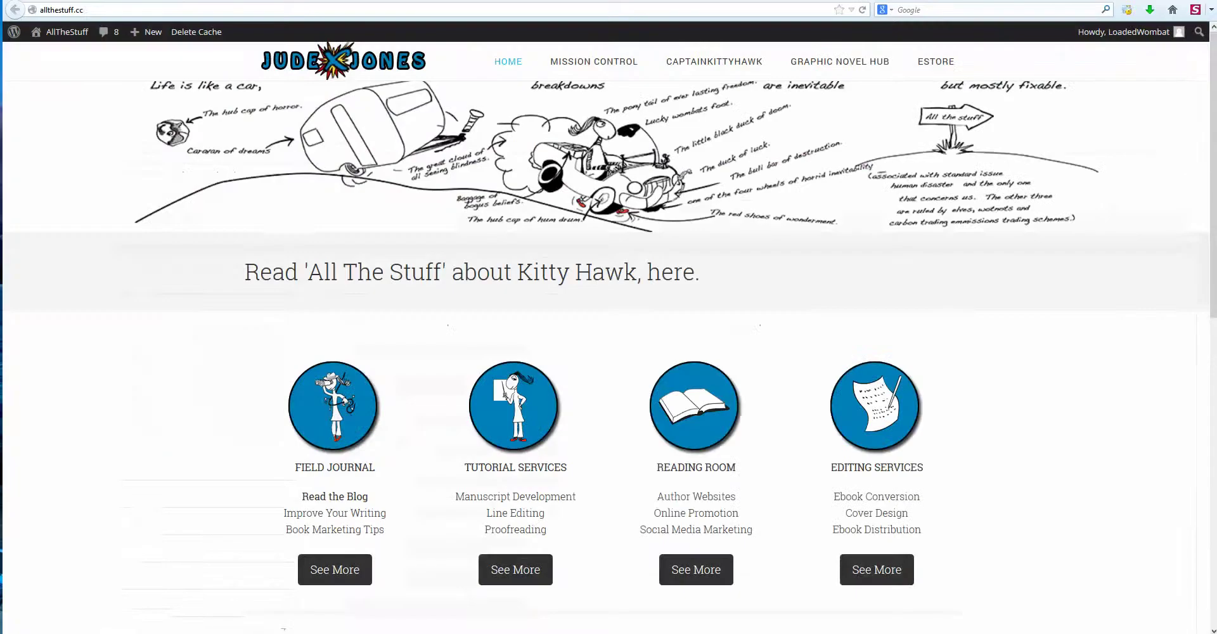
Reload the live home page and view the testing78 page through its navigation link.
left_click(418, 10)
key("Return")
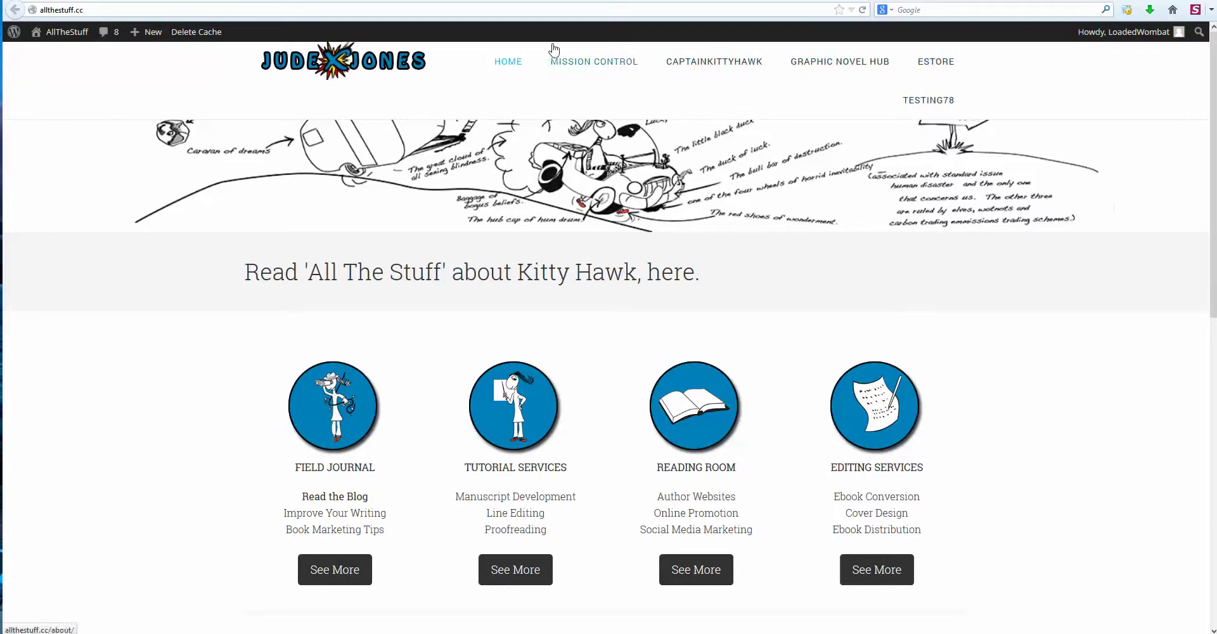
left_click(923, 107)
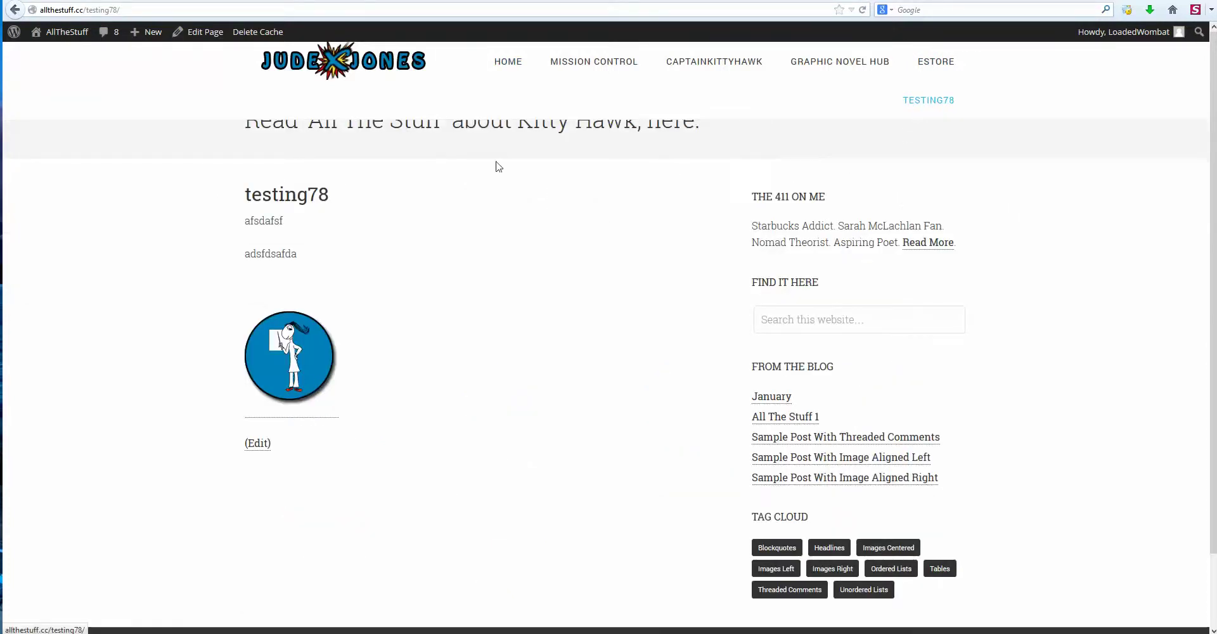
scroll(374, 203, "down", 1)
scroll(537, 126, "up", 1)
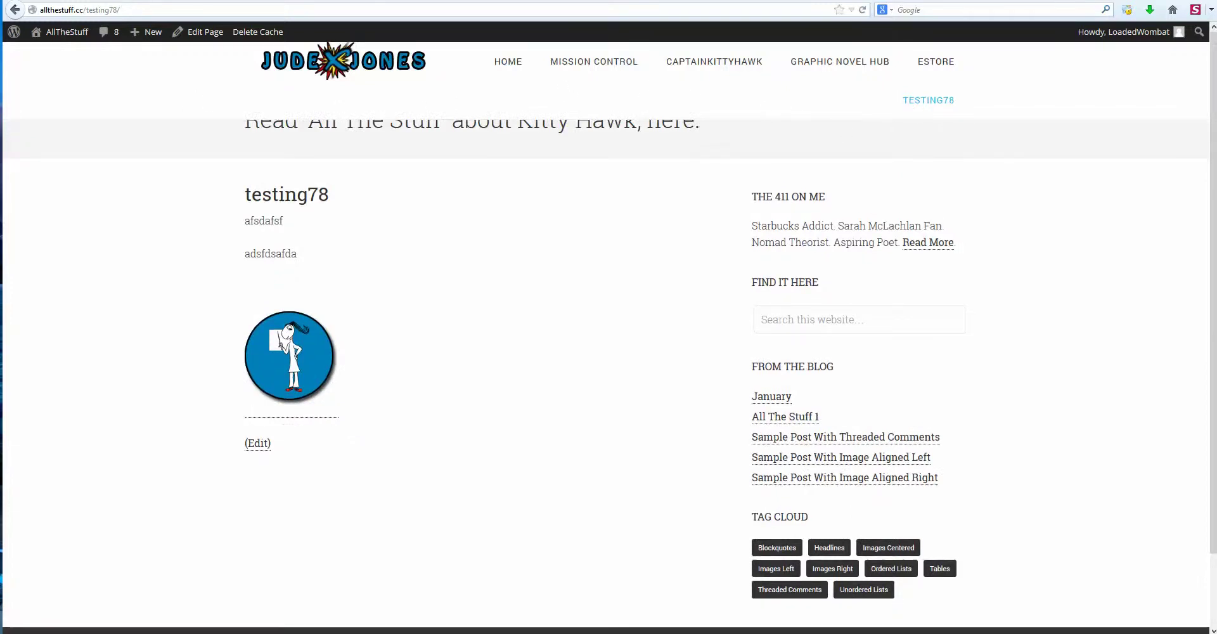
Return to the menu editor, remove the testing78 item from MyMenu, and save the menu.
key("alt+Left")
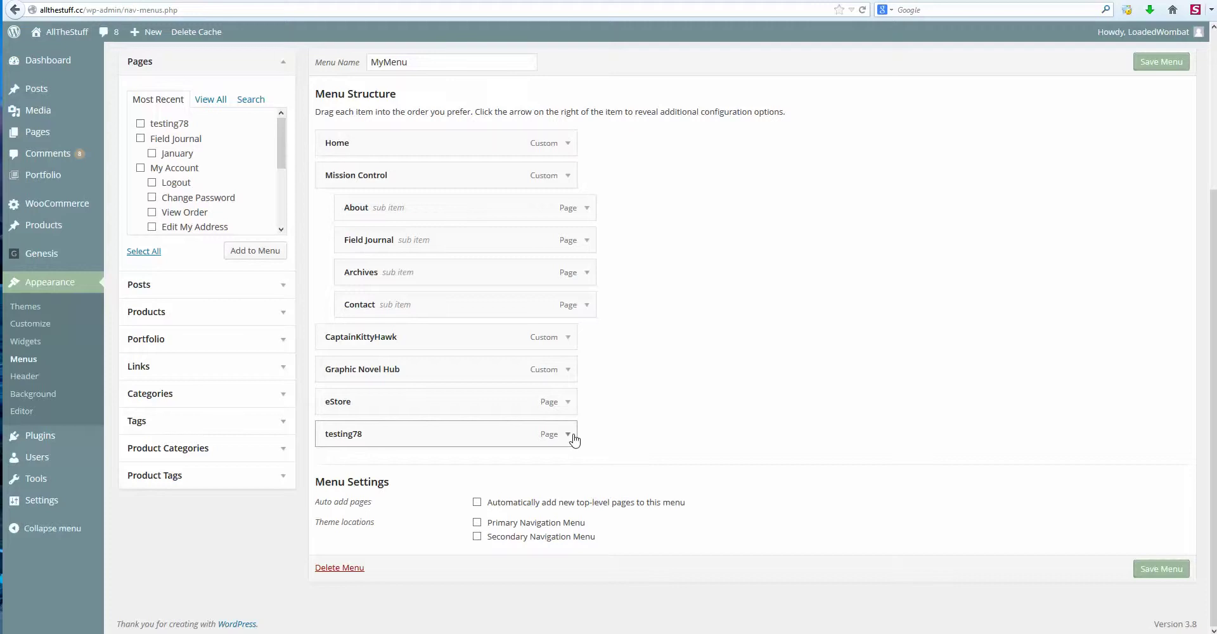
left_click(572, 440)
left_click(328, 551)
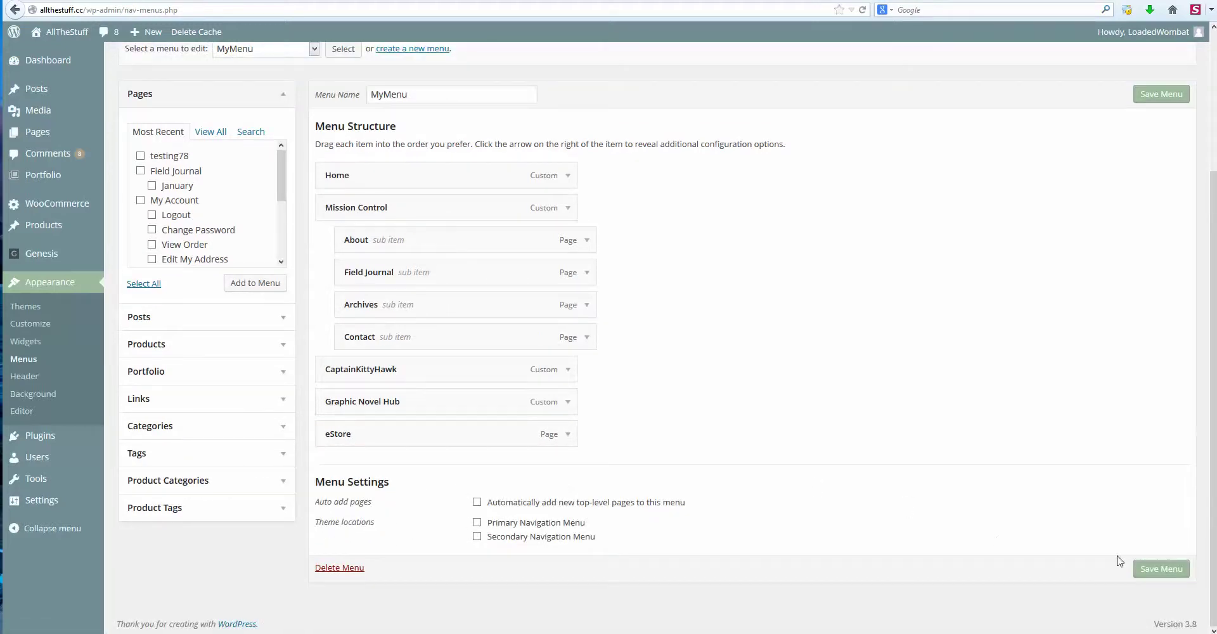
left_click(1151, 567)
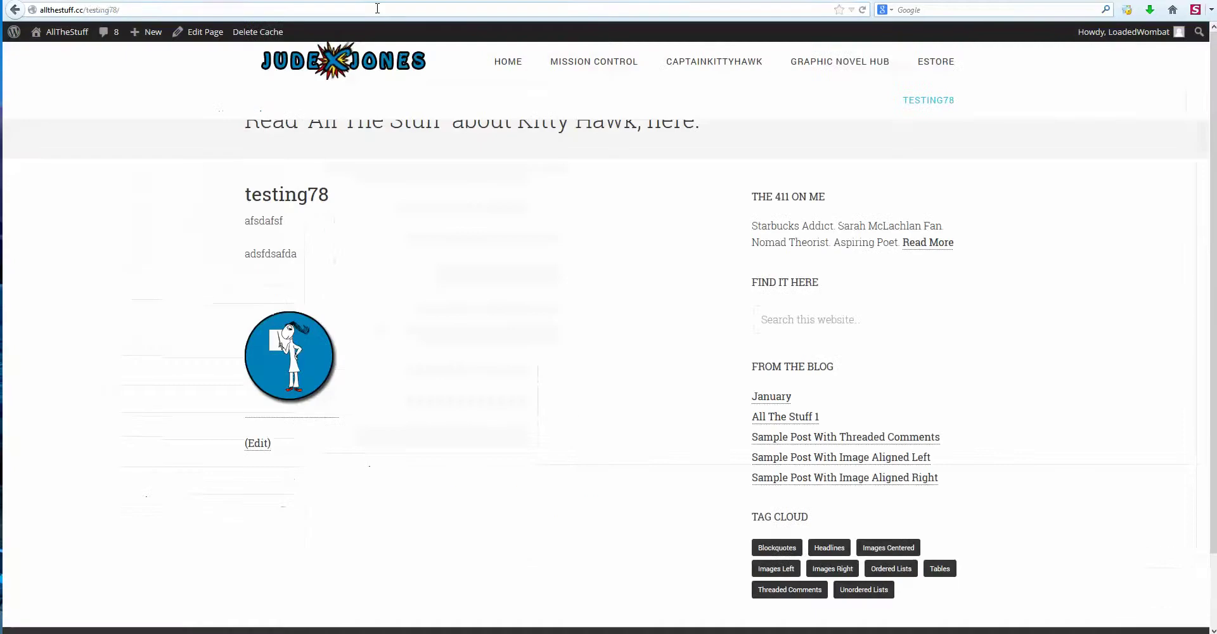
Reload the live testing78 page to check its navigation, and review MyMenu's items in the menu editor.
left_click(347, 7)
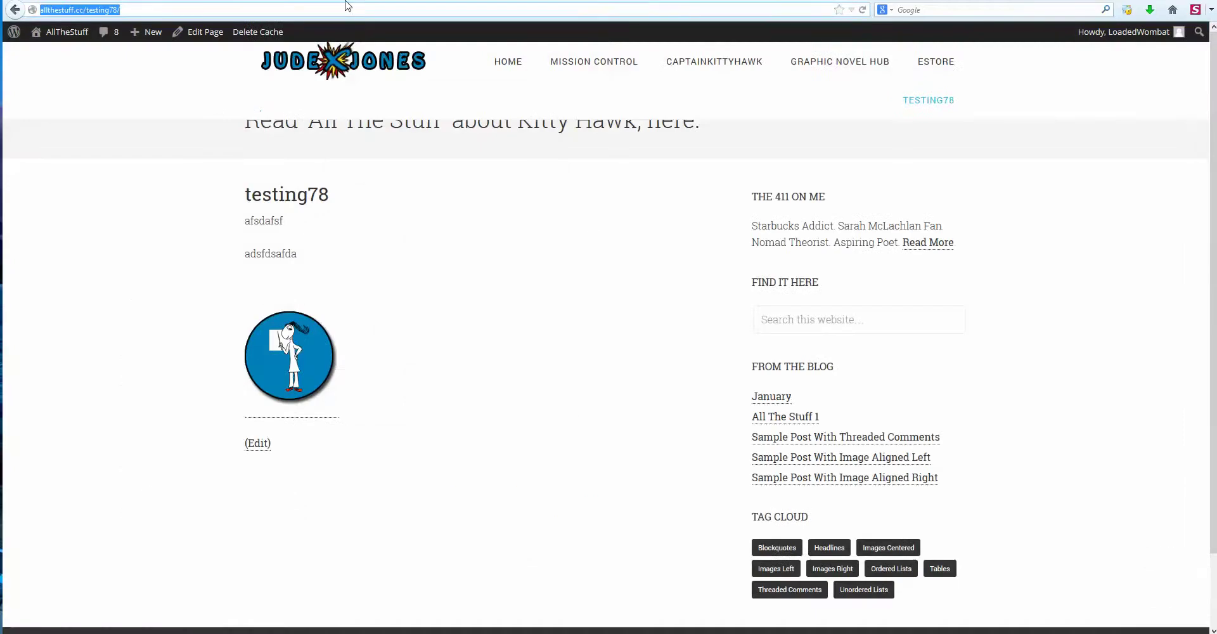
key("Return")
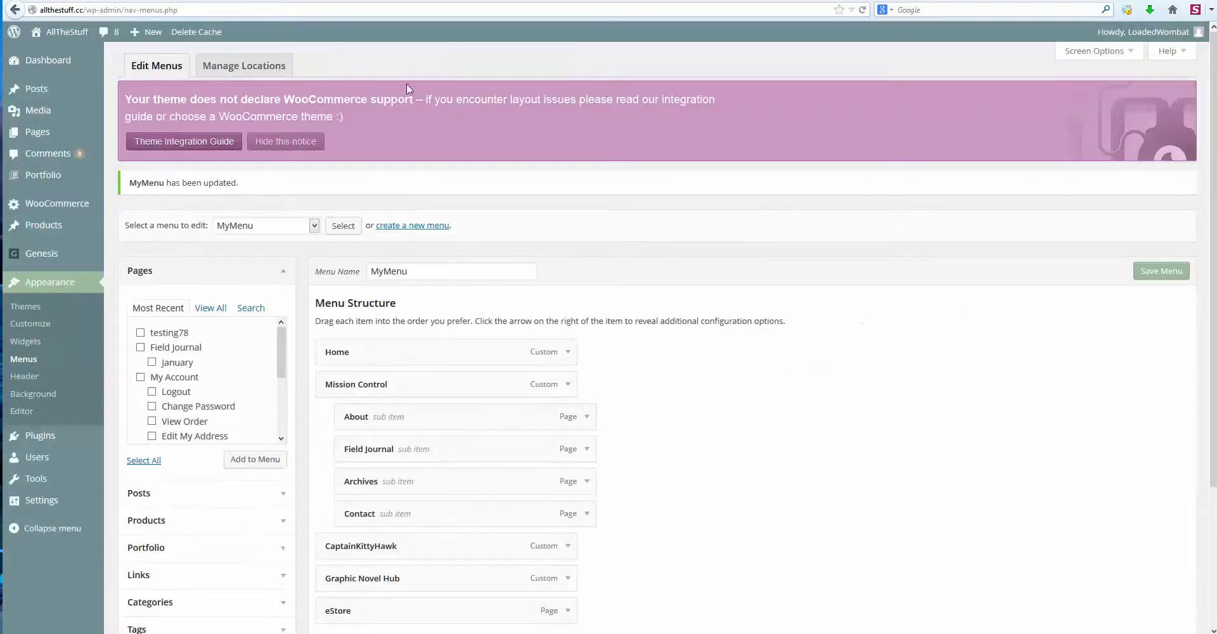
scroll(408, 88, "down", 5)
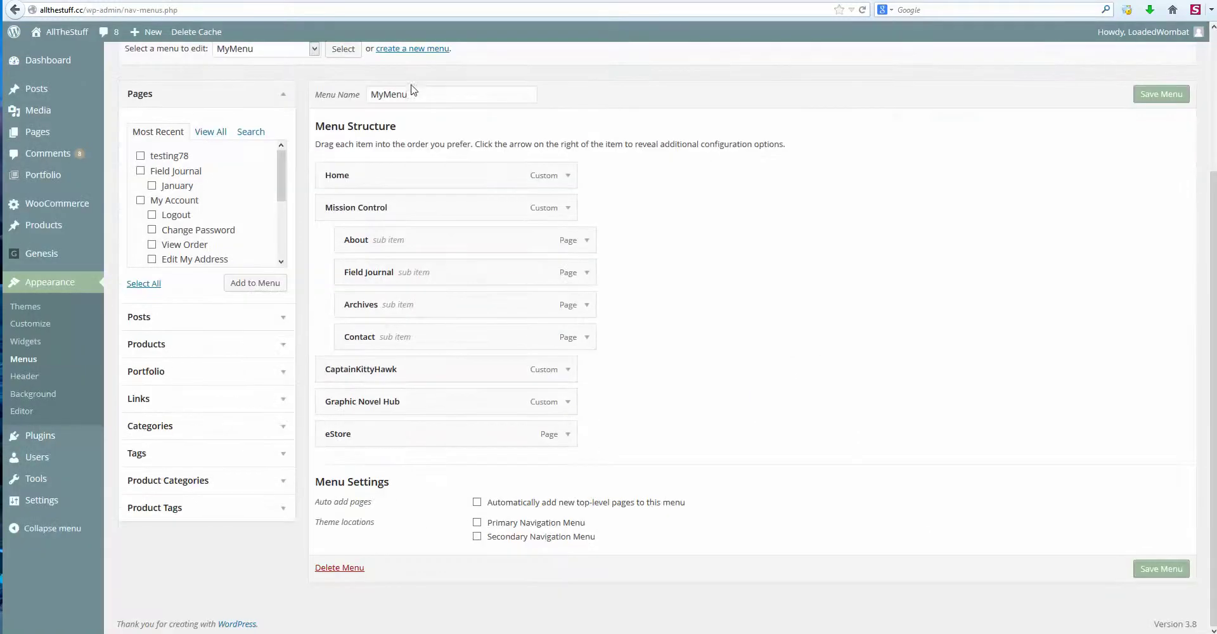
scroll(234, 52, "up", 4)
scroll(235, 52, "up", 1)
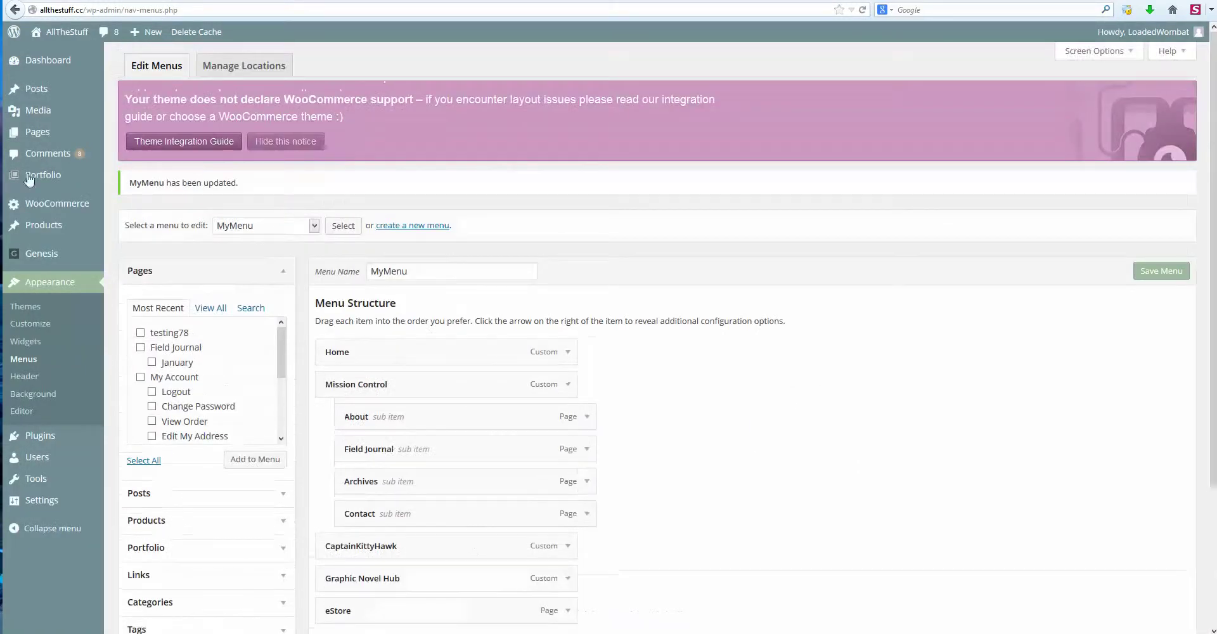
Open the posts list and go on to the post categories, examining the whole category list.
mouse_move(30, 100)
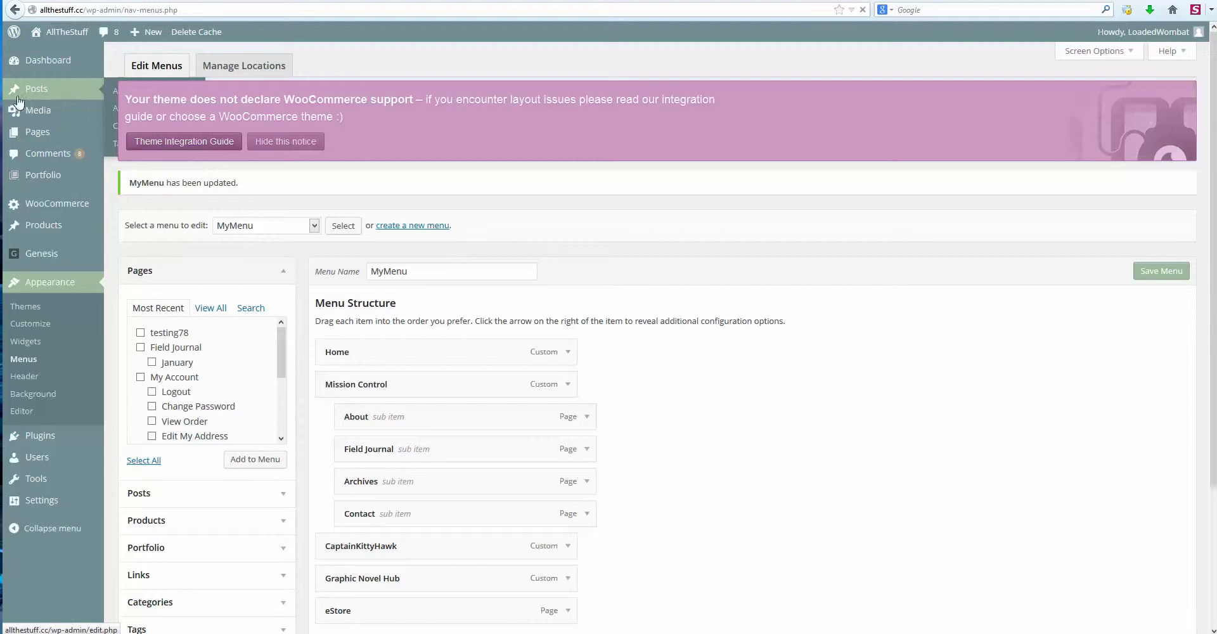
left_click(11, 103)
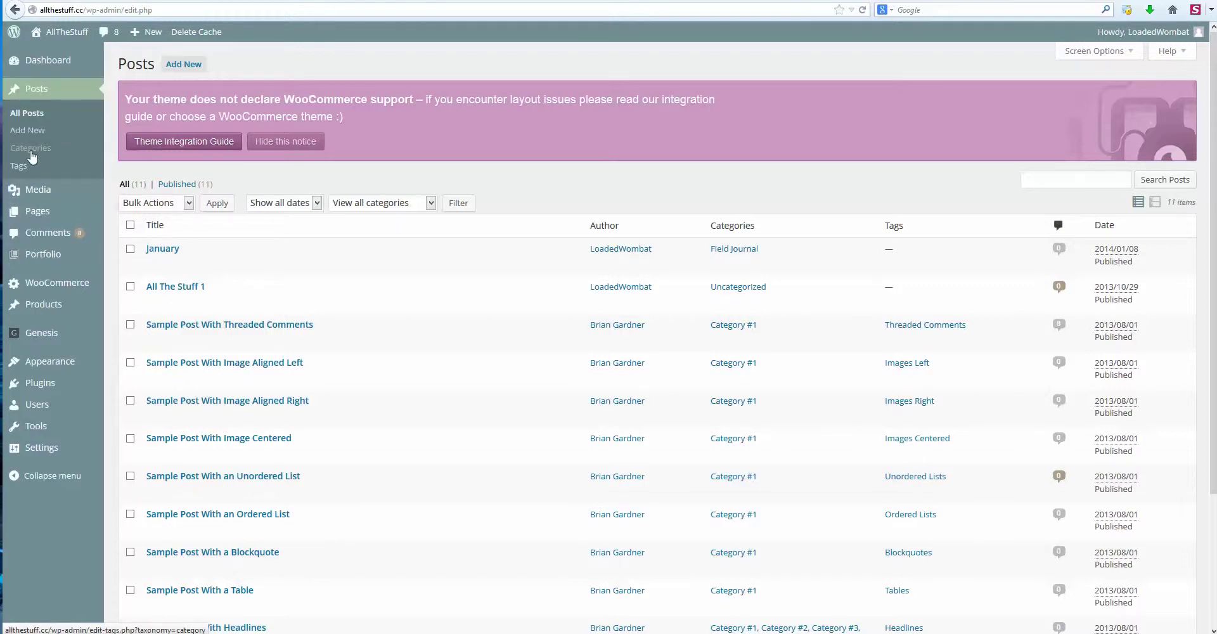
left_click(29, 150)
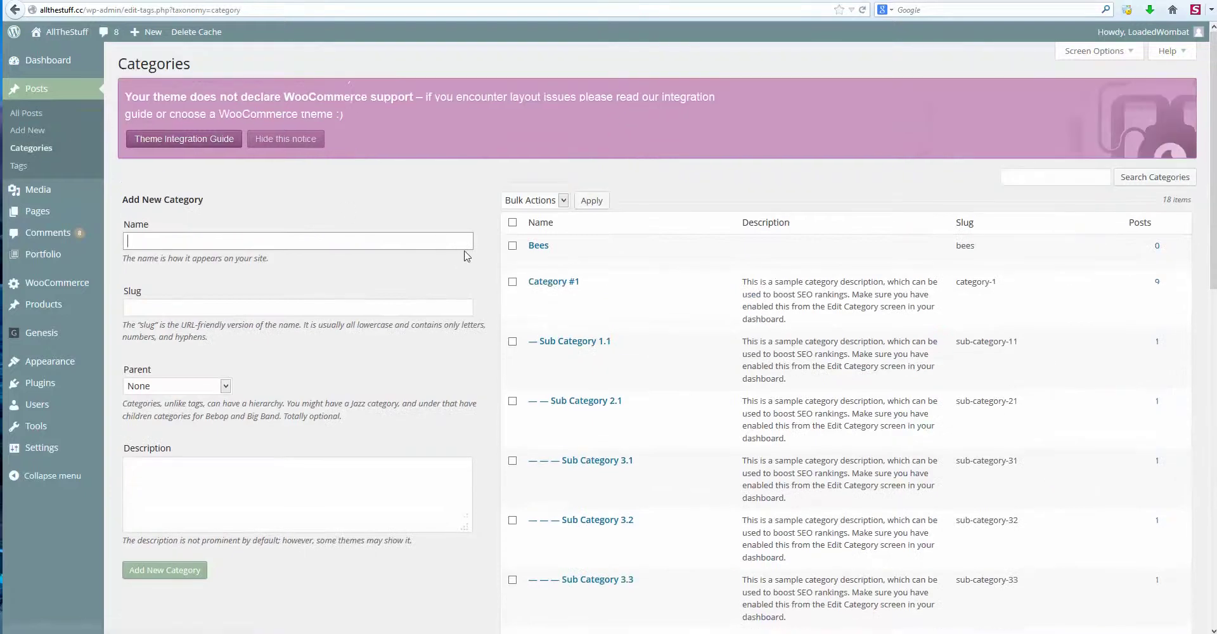
scroll(466, 255, "down", 2)
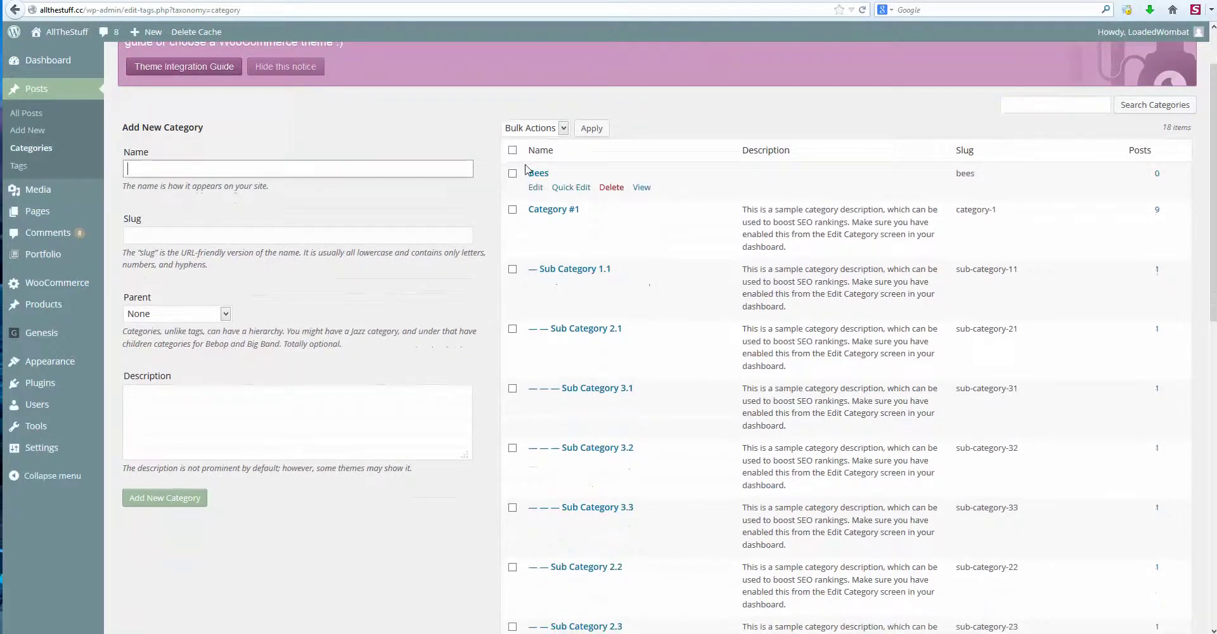
scroll(560, 247, "down", 10)
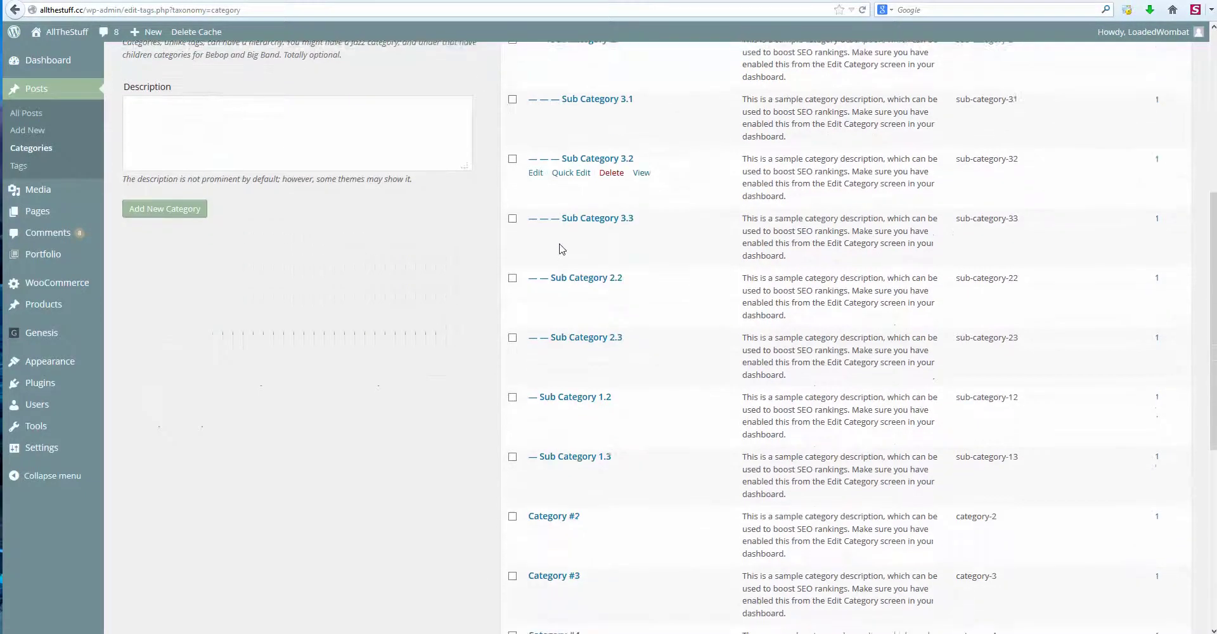
scroll(562, 248, "down", 5)
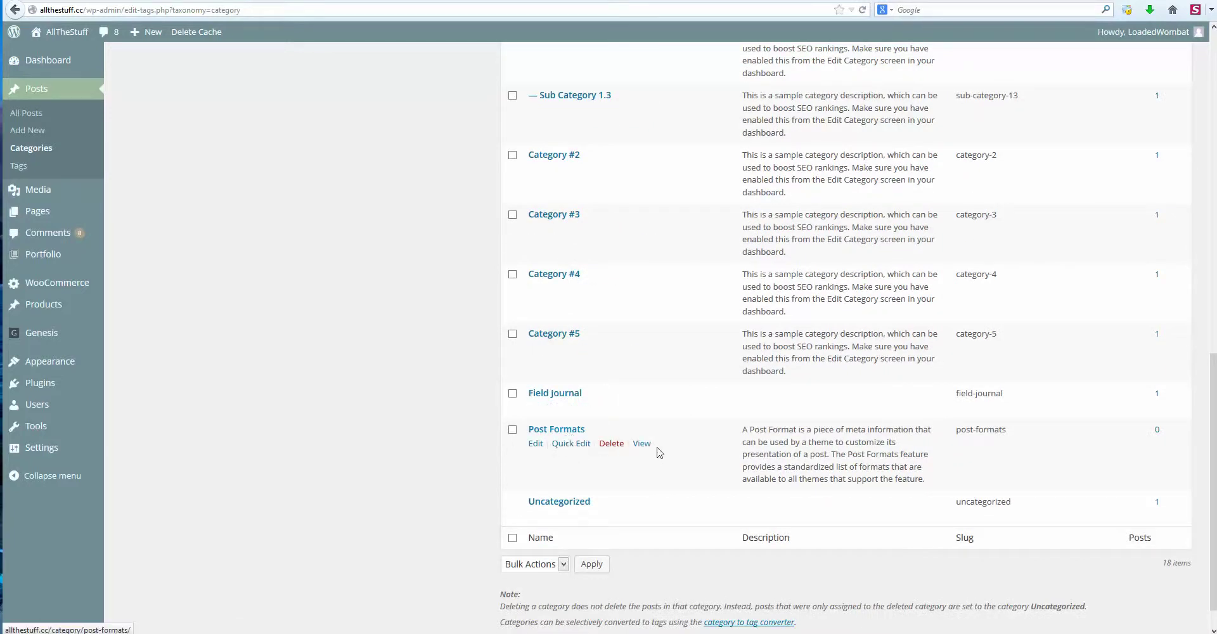
scroll(587, 454, "up", 15)
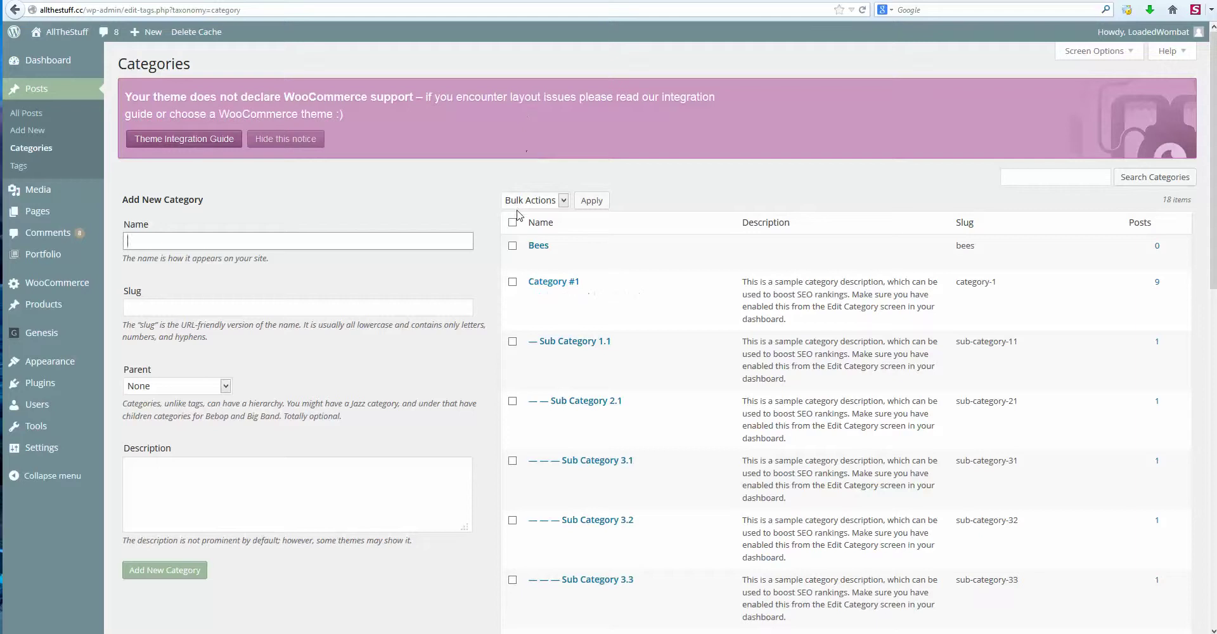
Select all post categories and check which bulk actions are available for them.
left_click(512, 223)
left_click(523, 199)
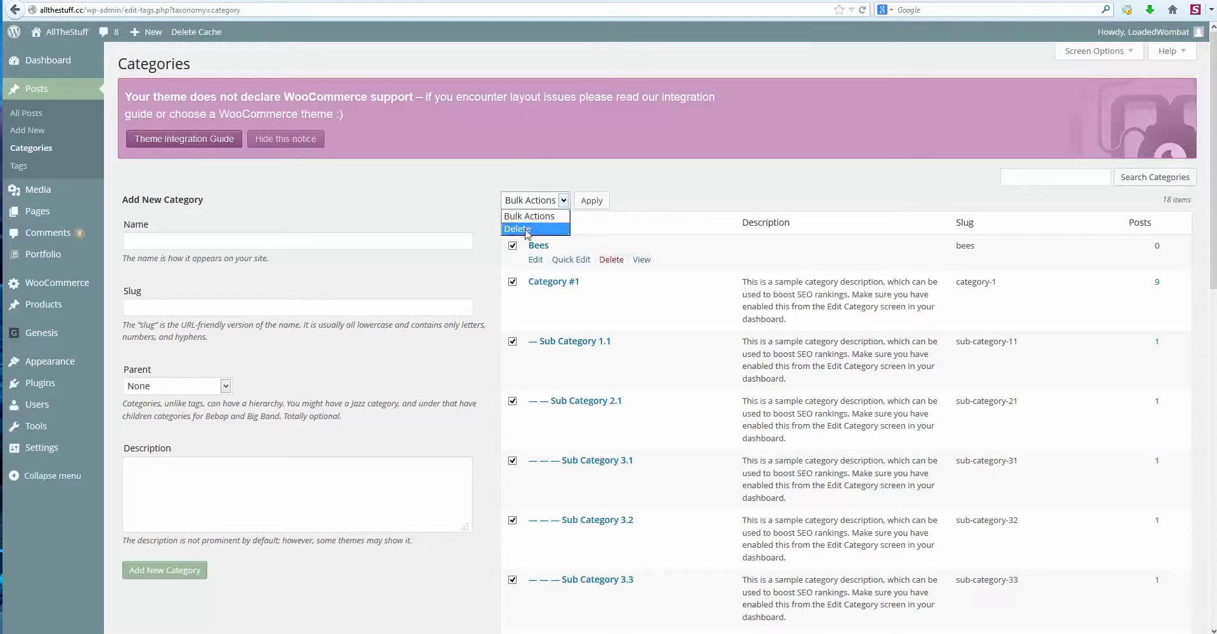
left_click(627, 189)
Open the Field Journal category for editing and review its name, slug, parent and archive settings.
scroll(592, 433, "down", 4)
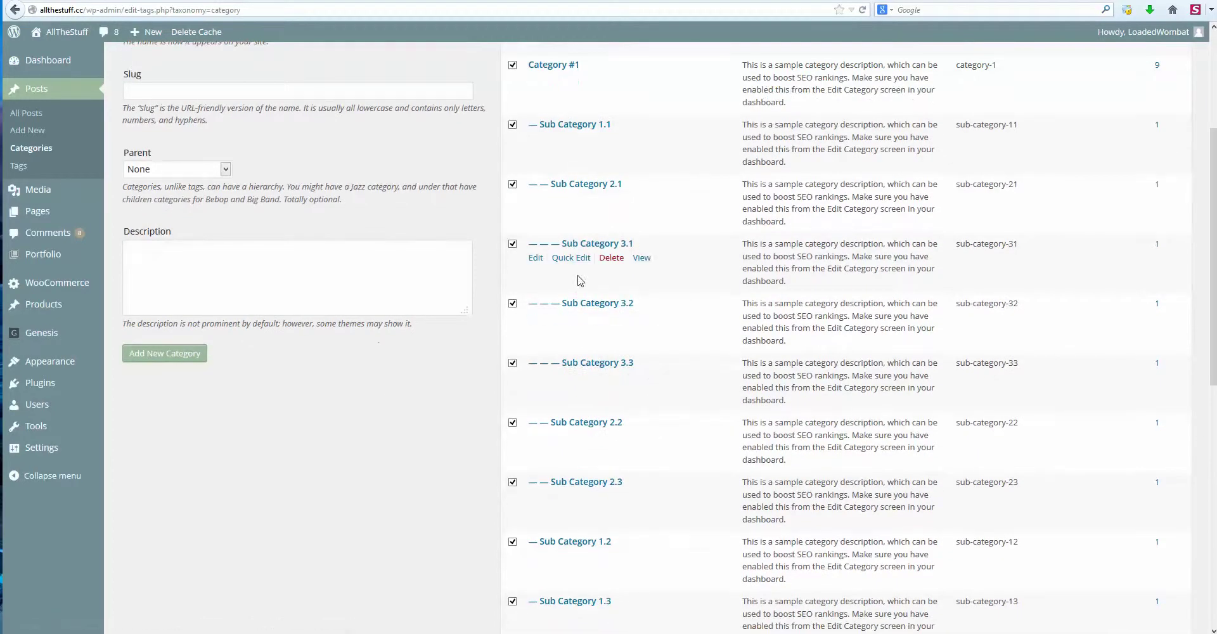
scroll(584, 280, "down", 5)
scroll(584, 280, "down", 4)
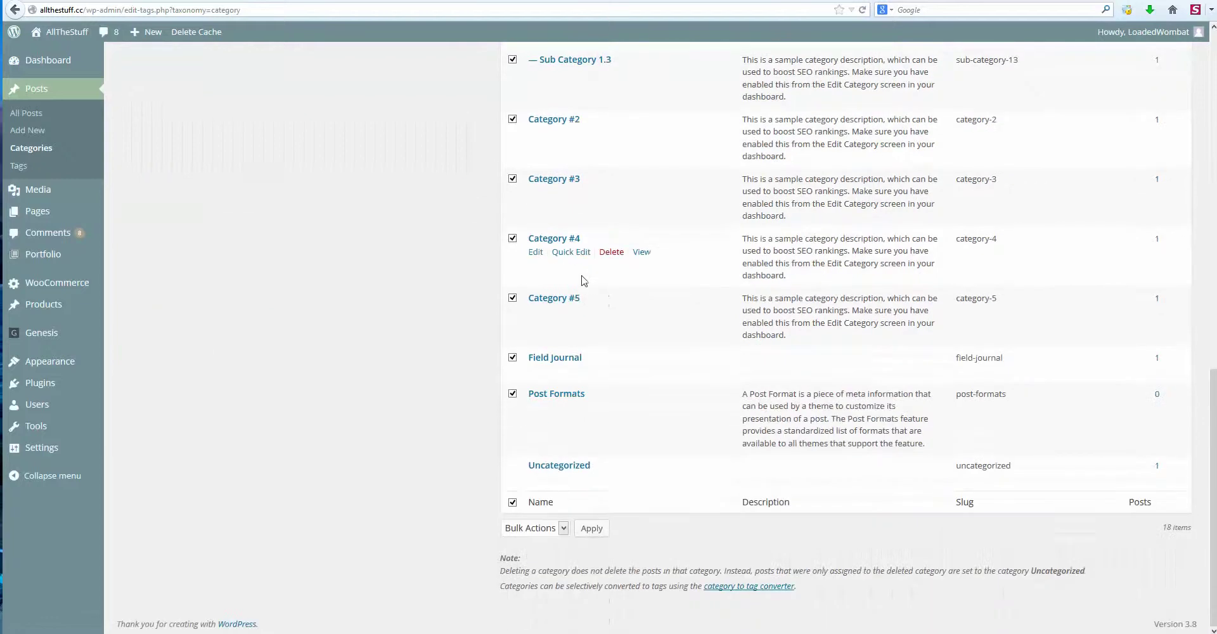
left_click(557, 359)
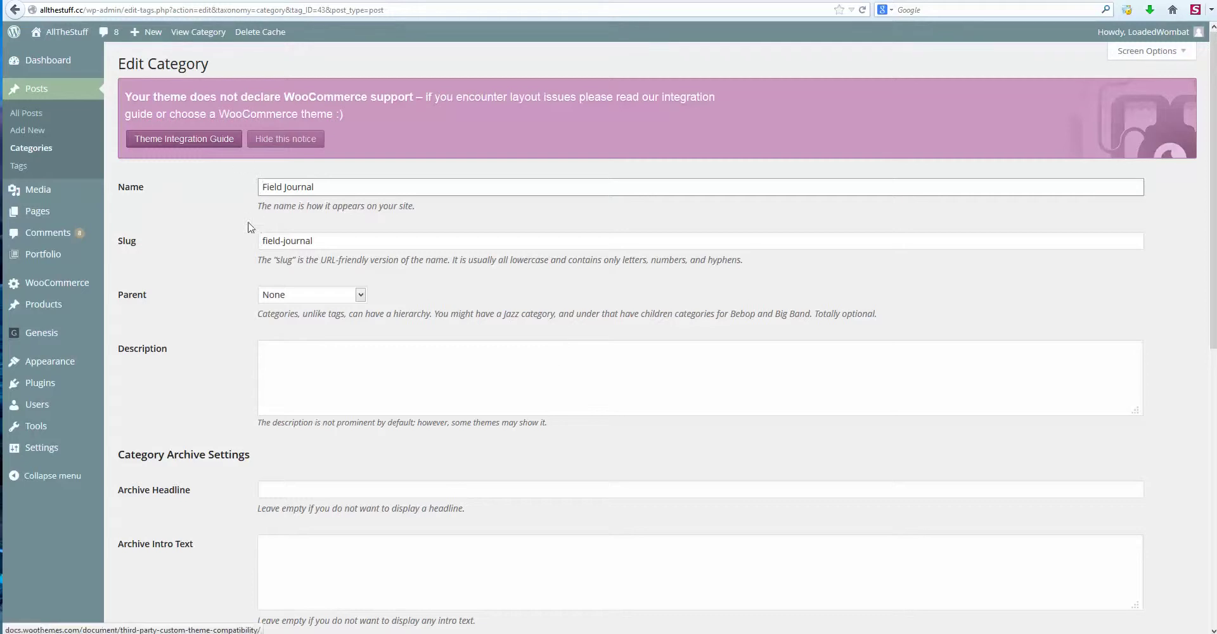
scroll(225, 203, "down", 1)
scroll(225, 201, "up", 2)
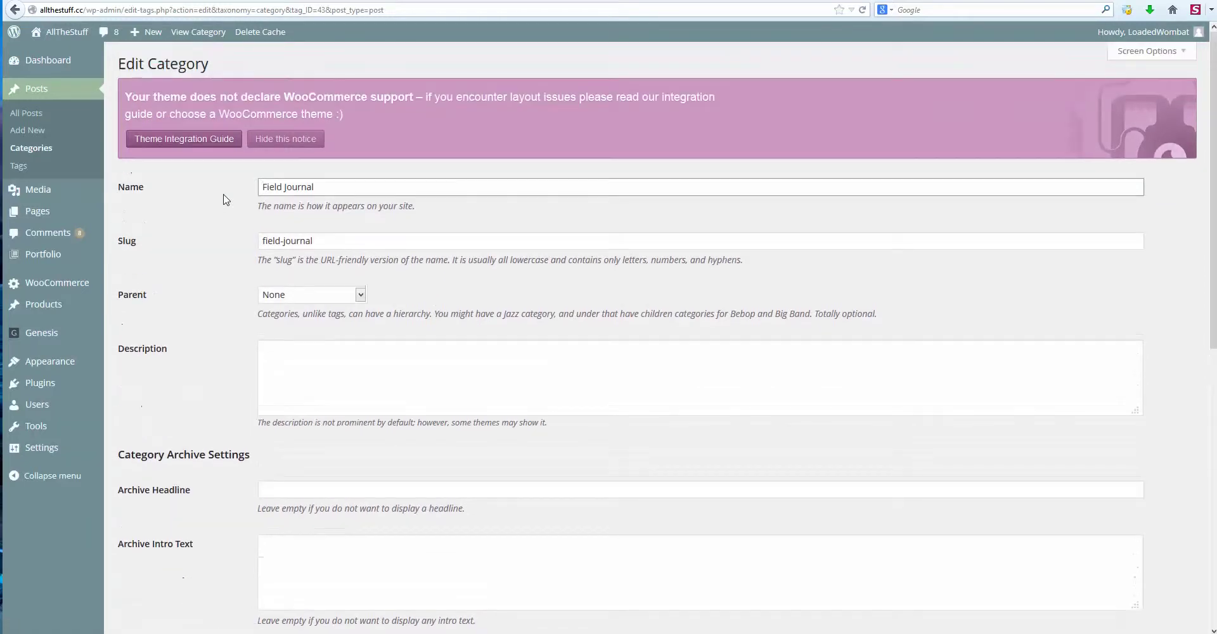
View the Field Journal category's live archive, examining its web address and listed post, and return to the live testing78 page.
left_click(199, 33)
left_click(189, 36)
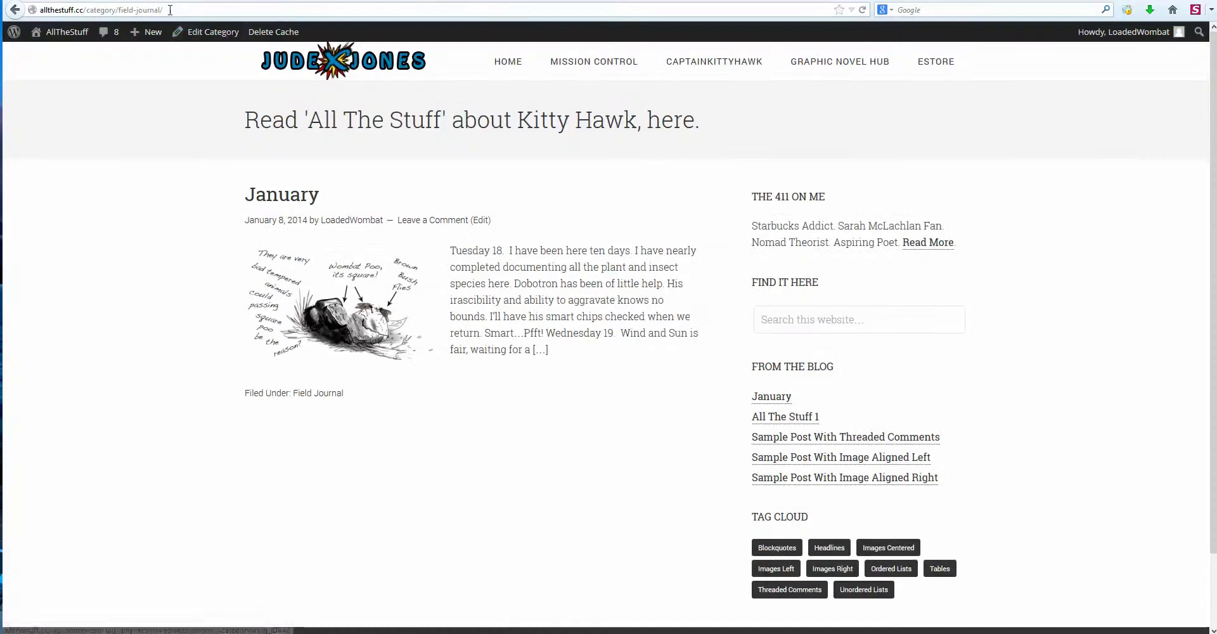
left_click_drag(169, 11, 40, 10)
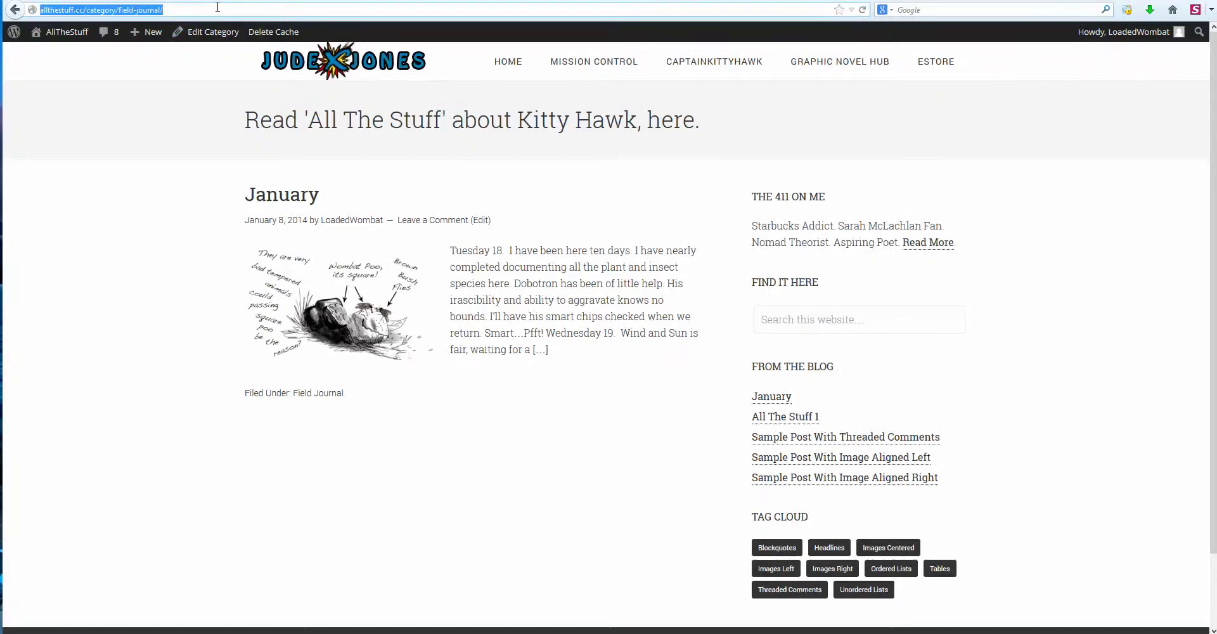
left_click_drag(184, 10, 40, 10)
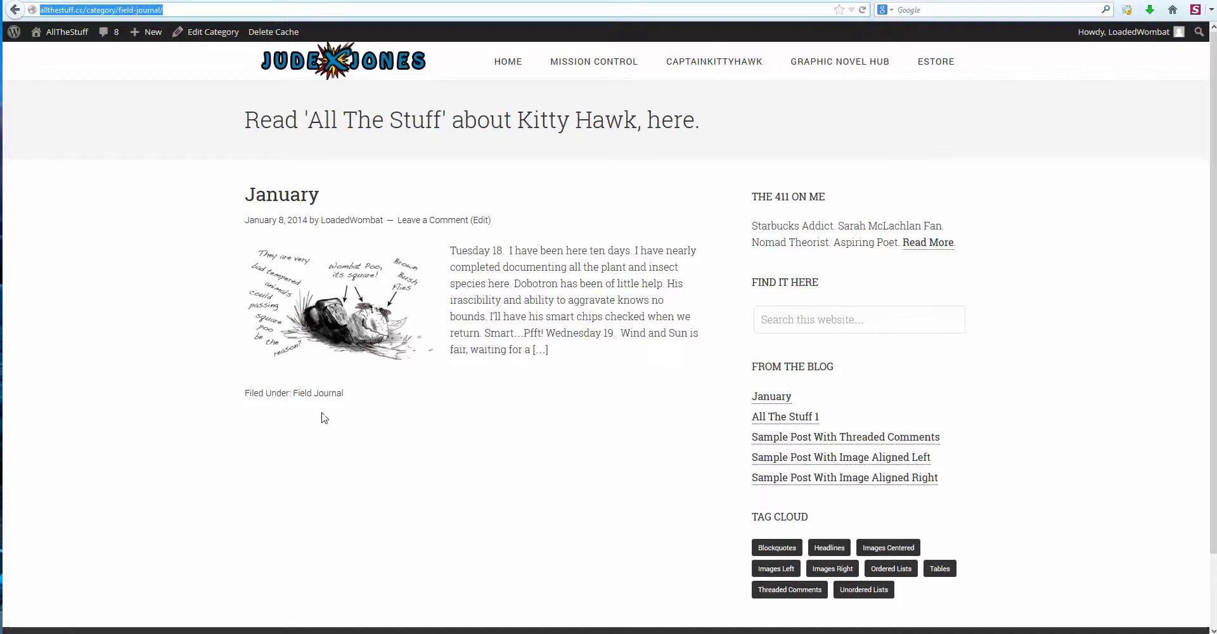
scroll(268, 541, "down", 2)
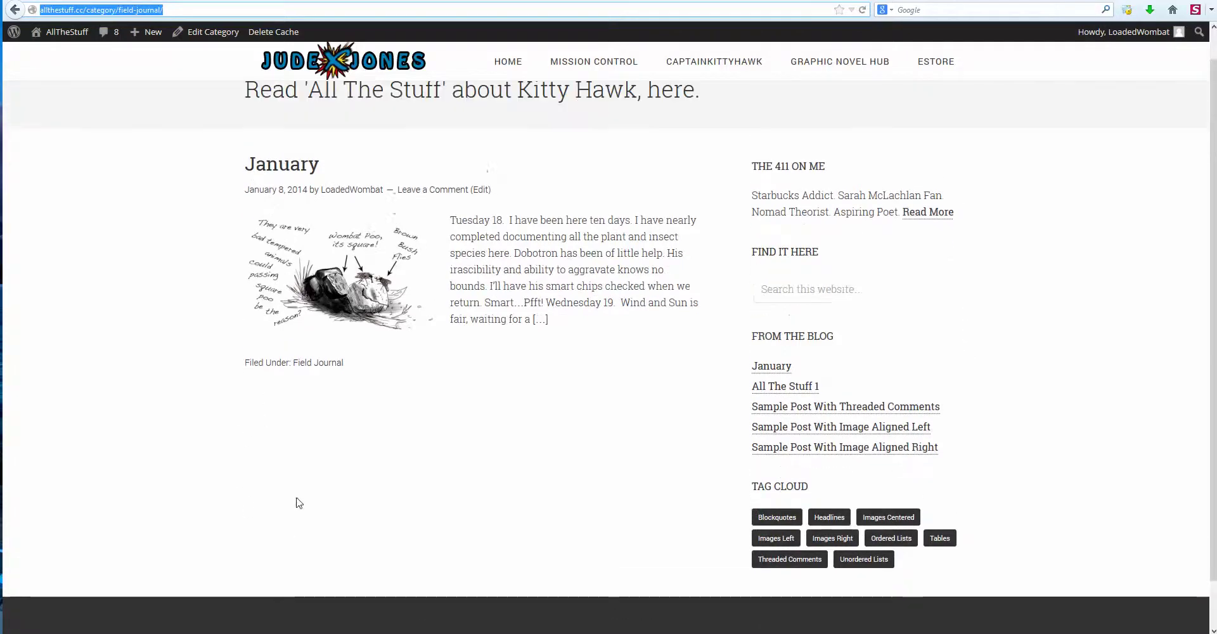
scroll(290, 512, "up", 2)
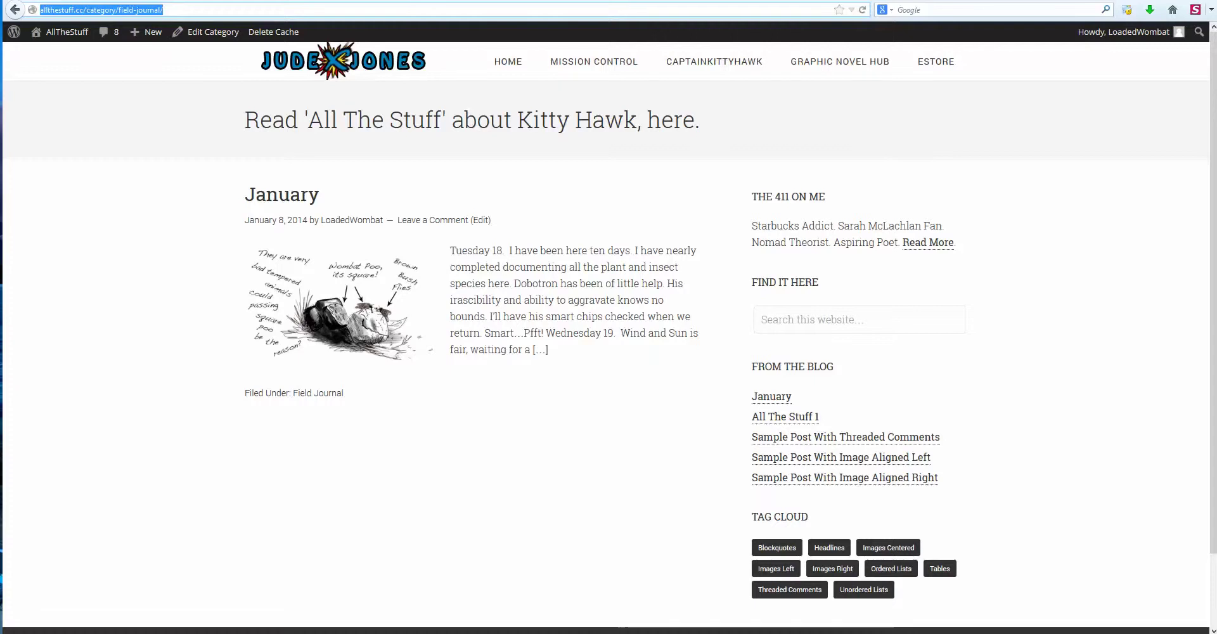
key("alt+Left")
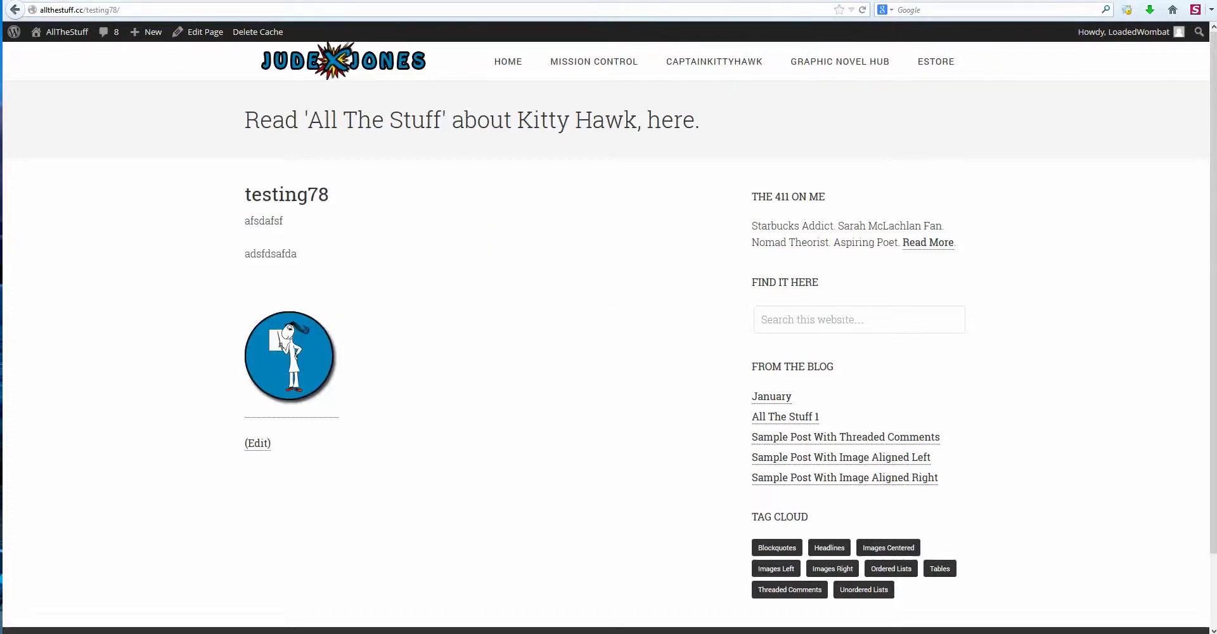
Go to the site's dashboard and open the menu editor.
mouse_move(63, 32)
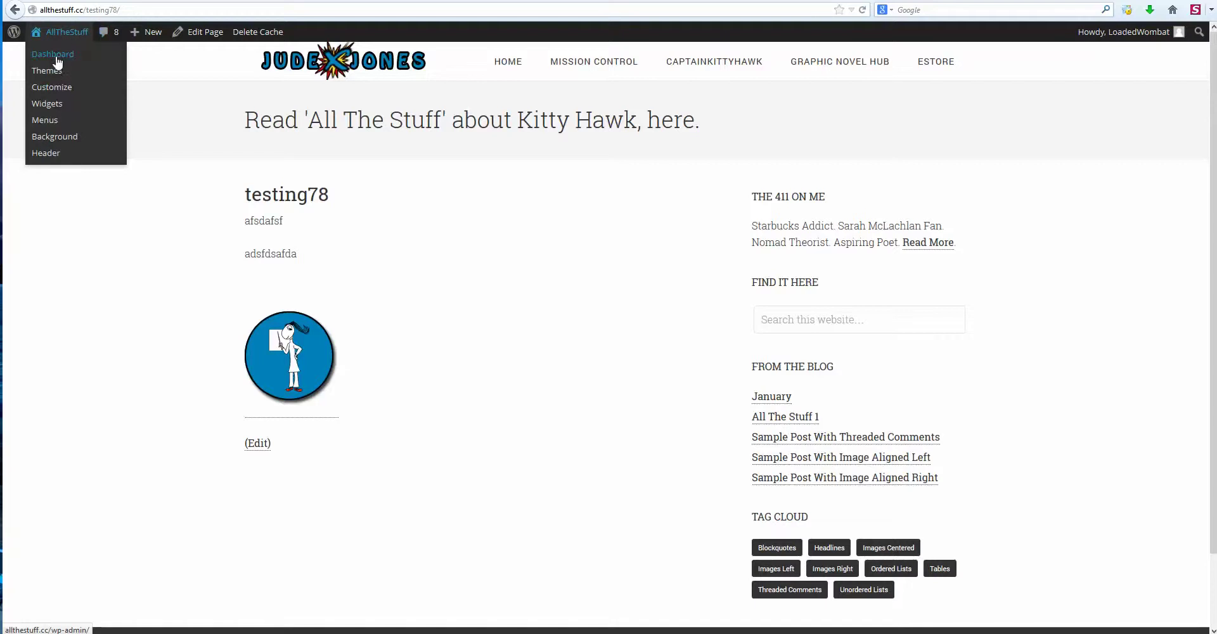
left_click(55, 62)
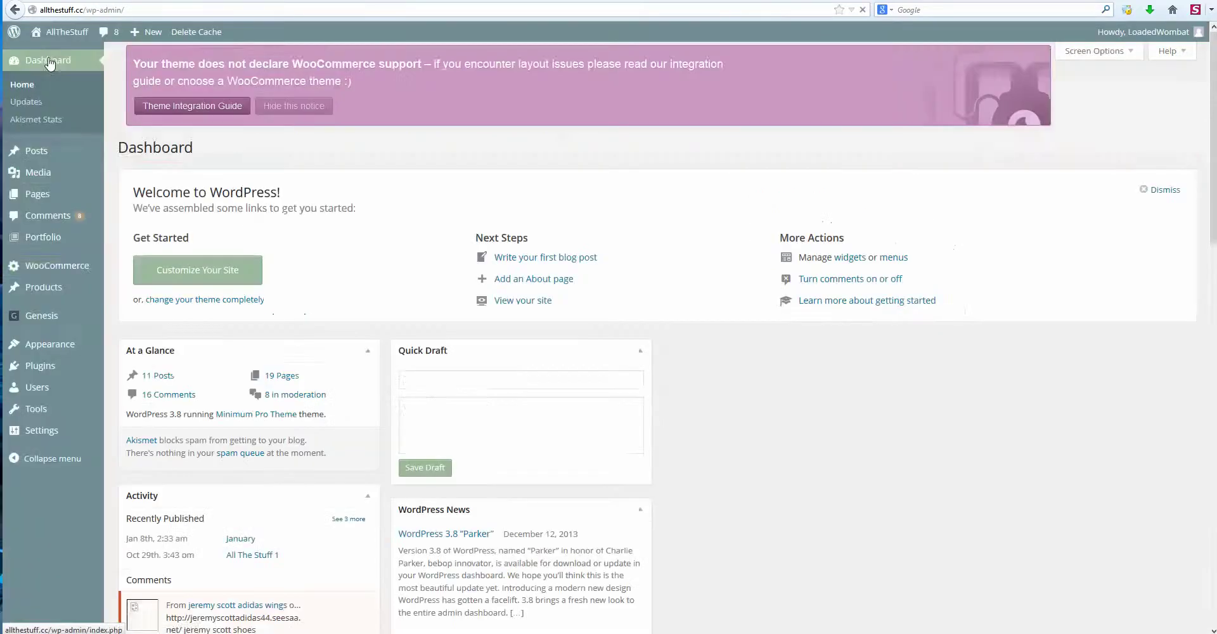
mouse_move(32, 345)
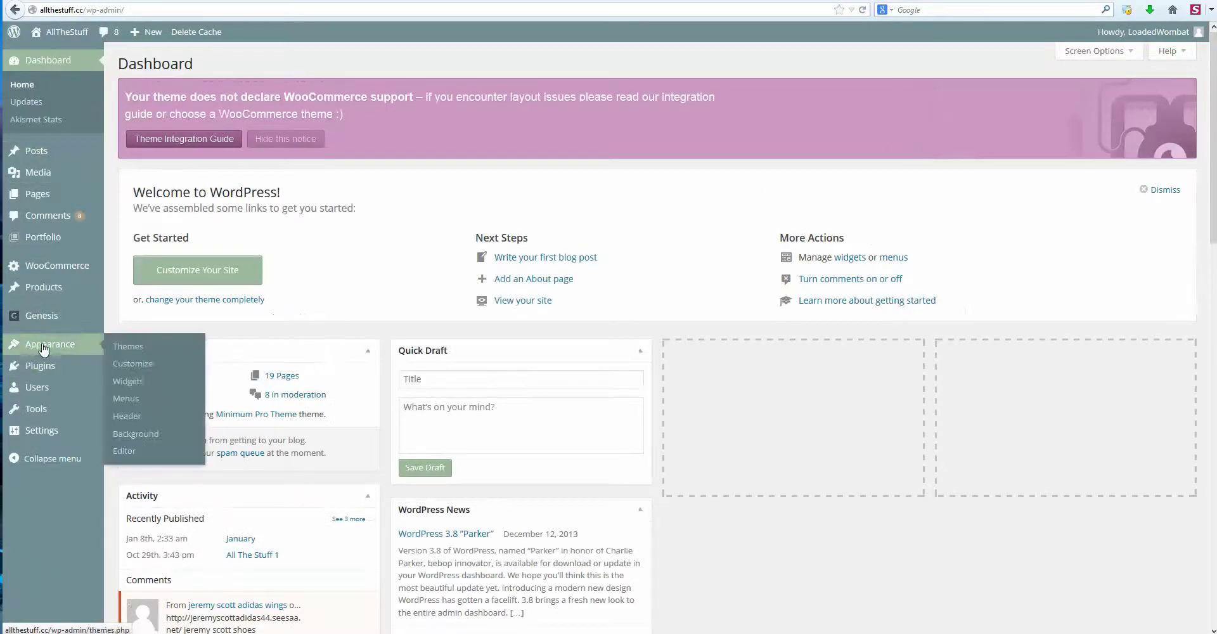
left_click(125, 399)
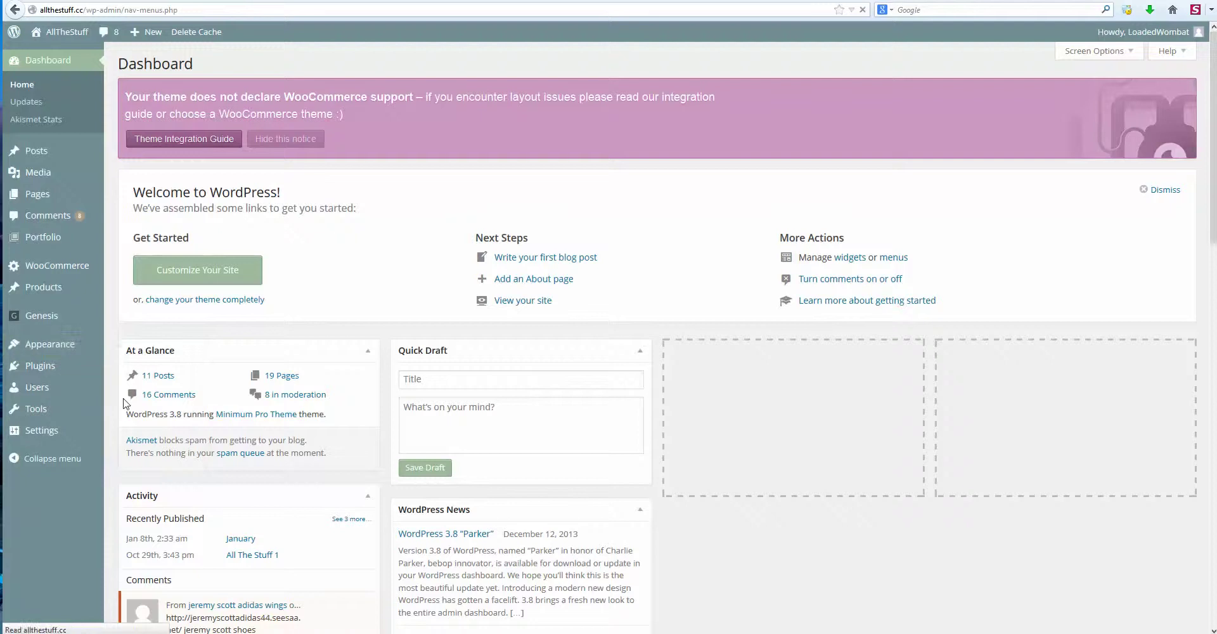
Find Field Journal among all the post categories and add it to MyMenu.
scroll(203, 342, "down", 4)
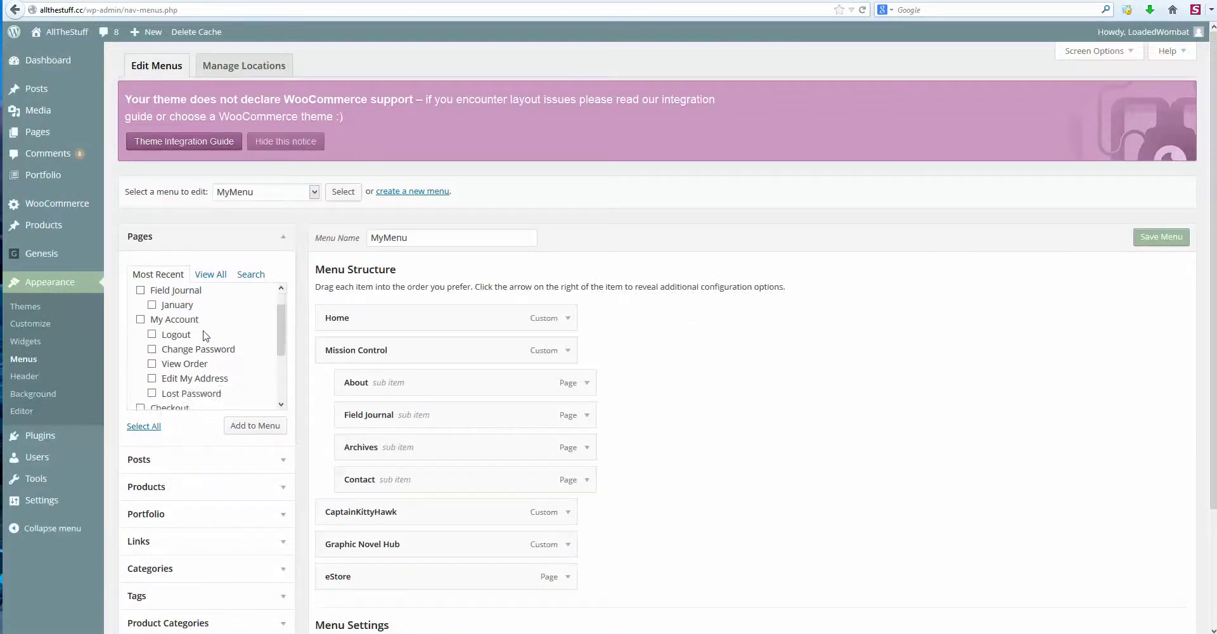
scroll(164, 473, "down", 3)
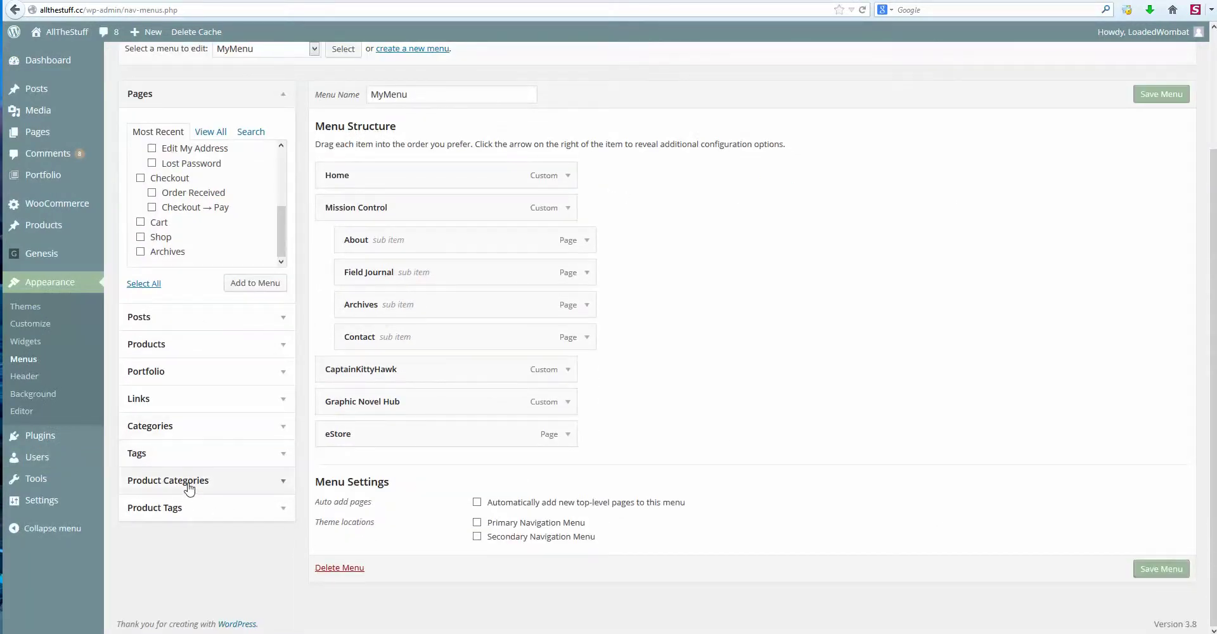
left_click(165, 428)
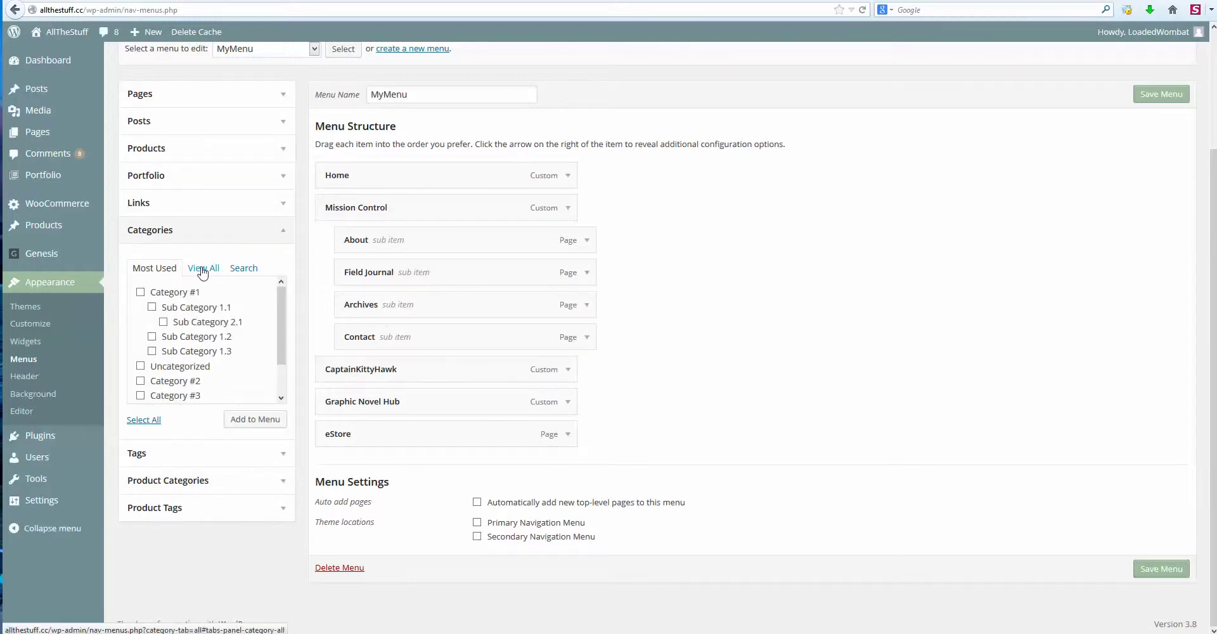
scroll(217, 311, "down", 2)
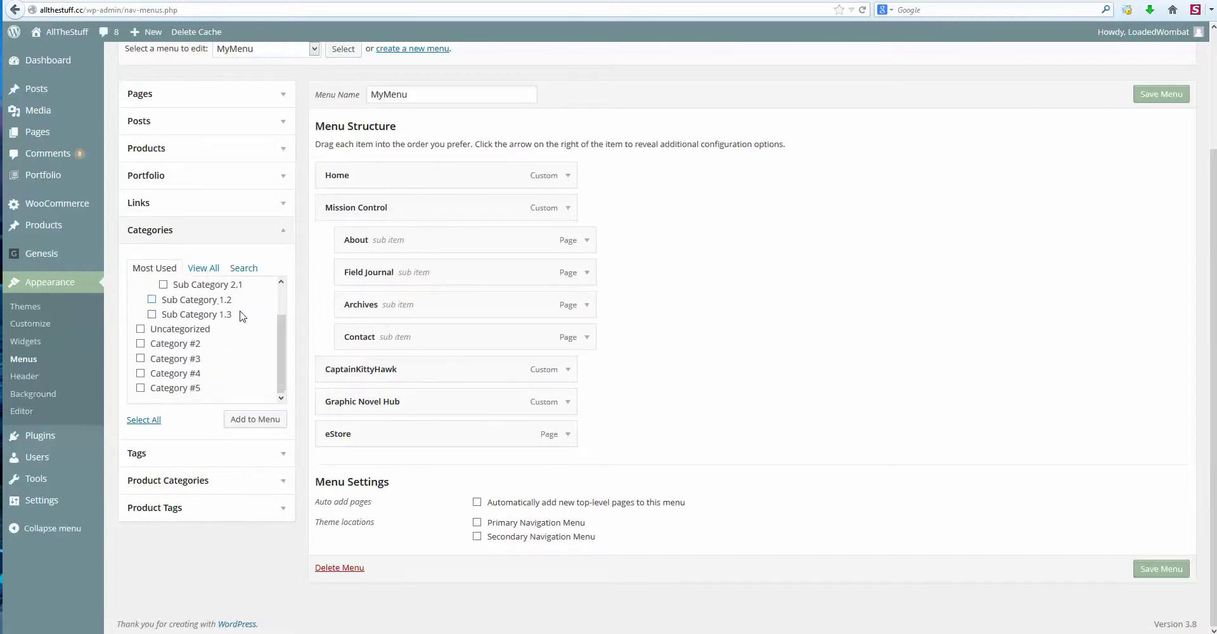
left_click(201, 269)
scroll(190, 311, "down", 5)
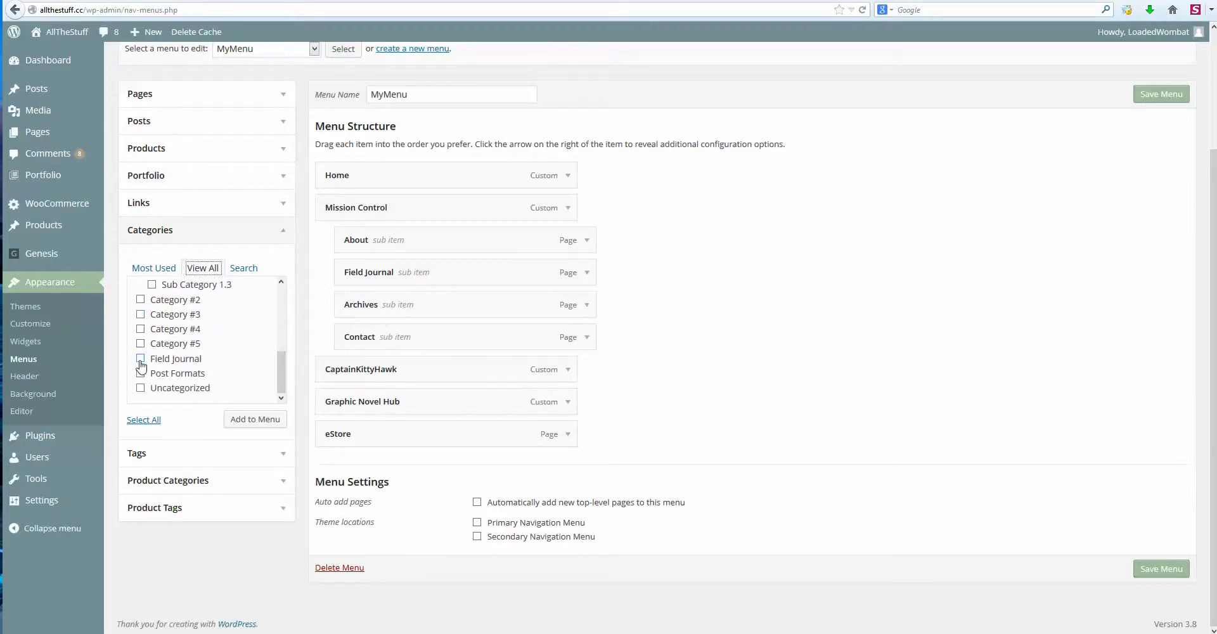
left_click(253, 428)
Set the navigation label of the Field Journal category item to FJ and save the menu.
left_click(566, 468)
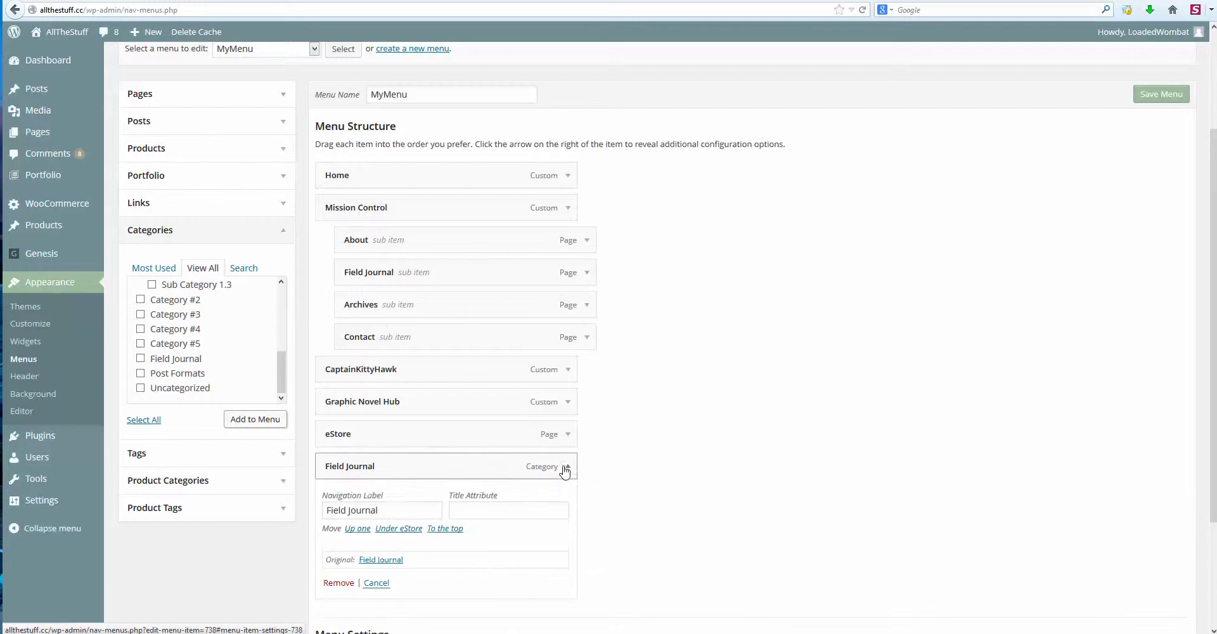
triple_click(352, 510)
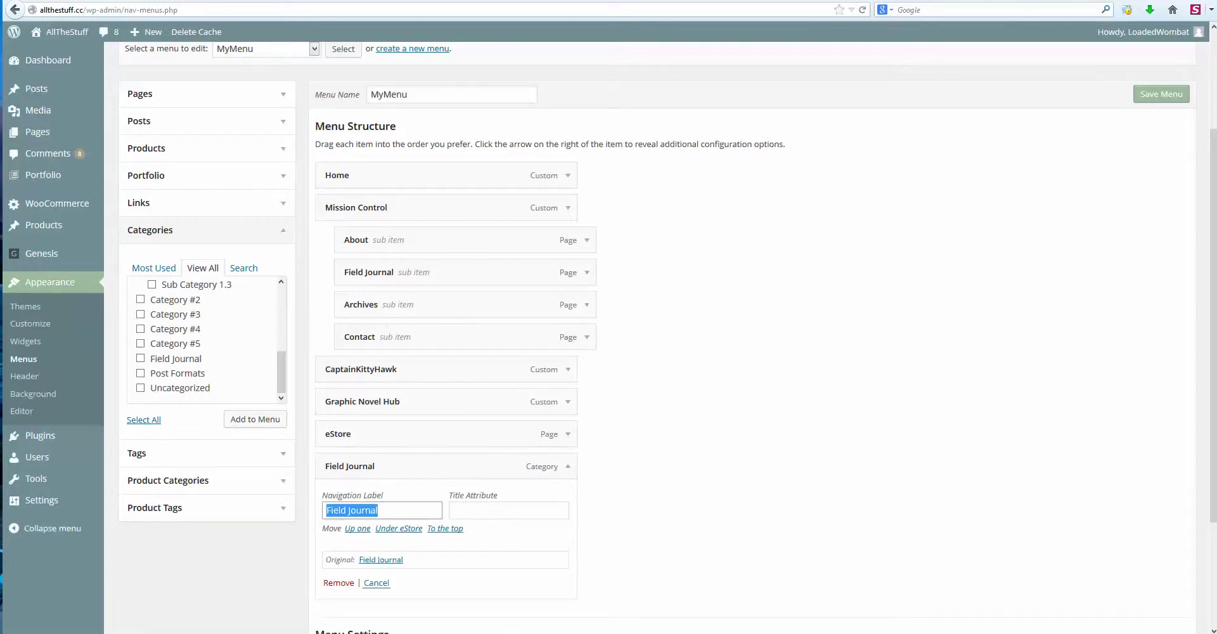
type("FJ")
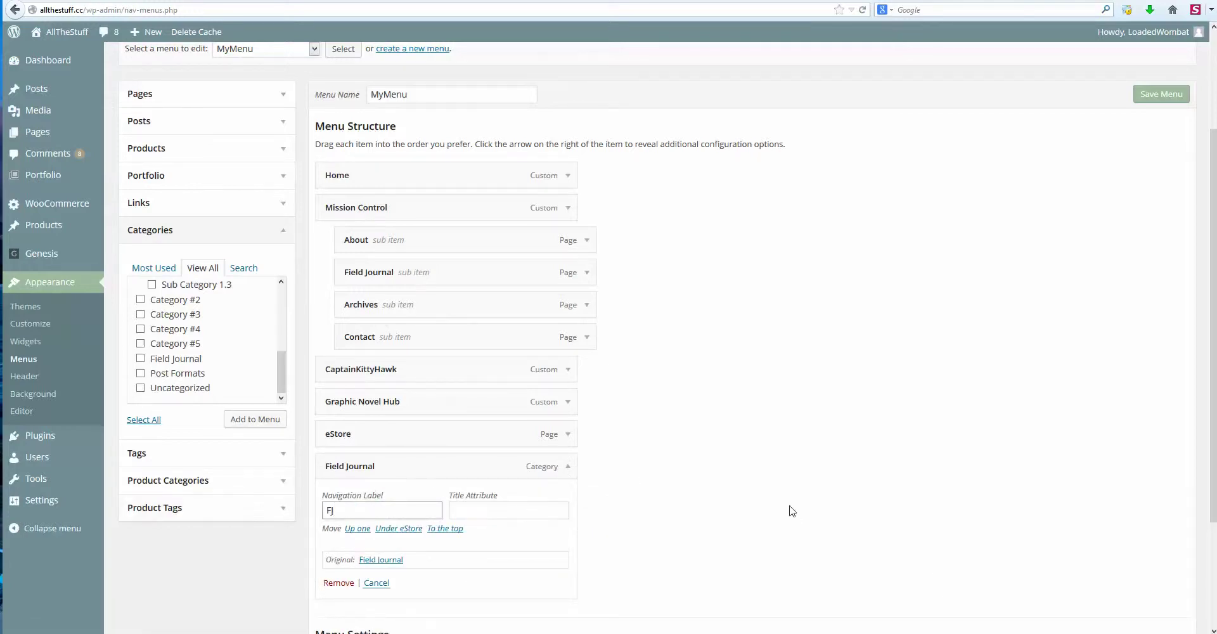
scroll(656, 564, "down", 2)
scroll(656, 563, "down", 2)
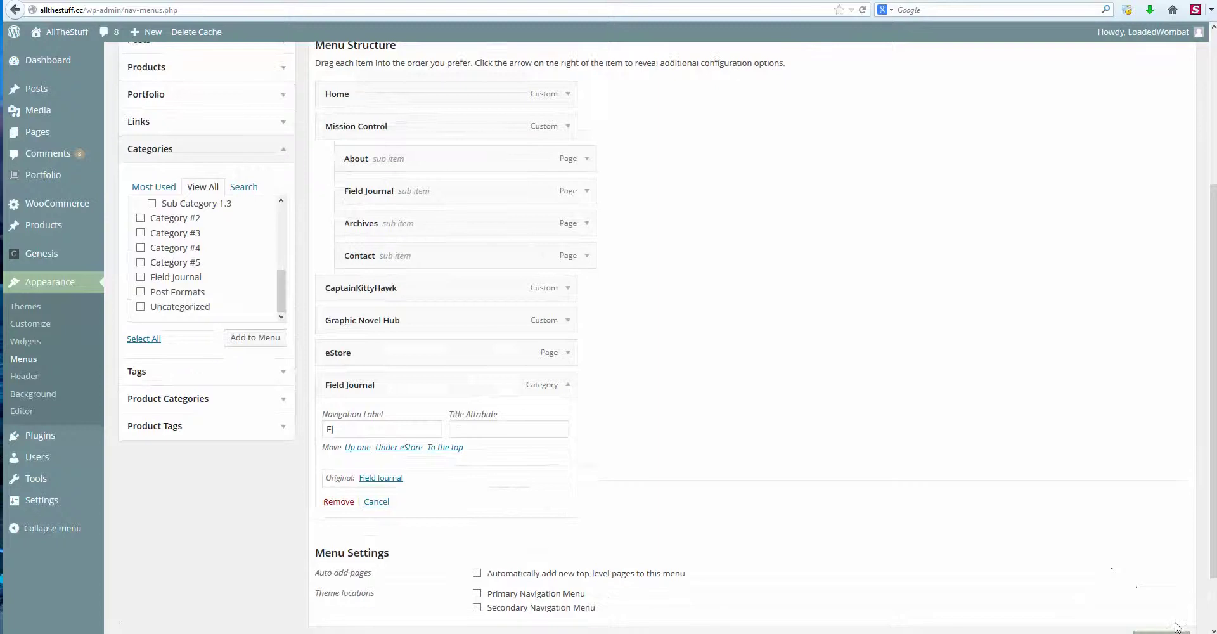
left_click(1161, 569)
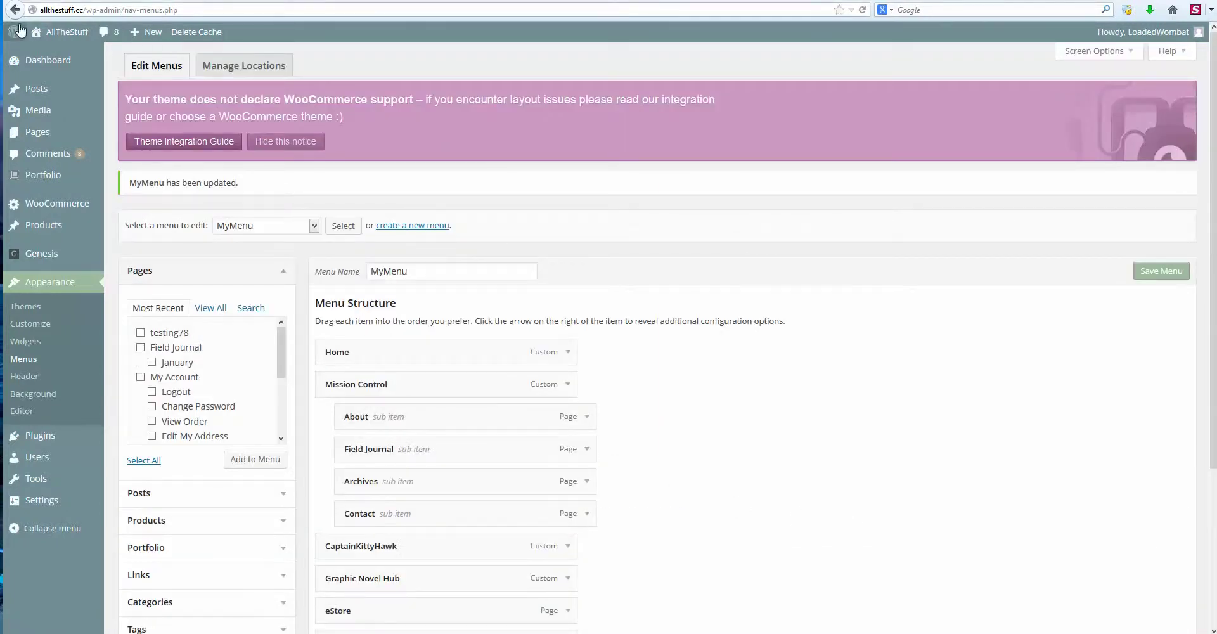
View the live site and follow the FJ menu item to the Field Journal archive, checking its web address.
right_click(46, 53)
left_click(95, 60)
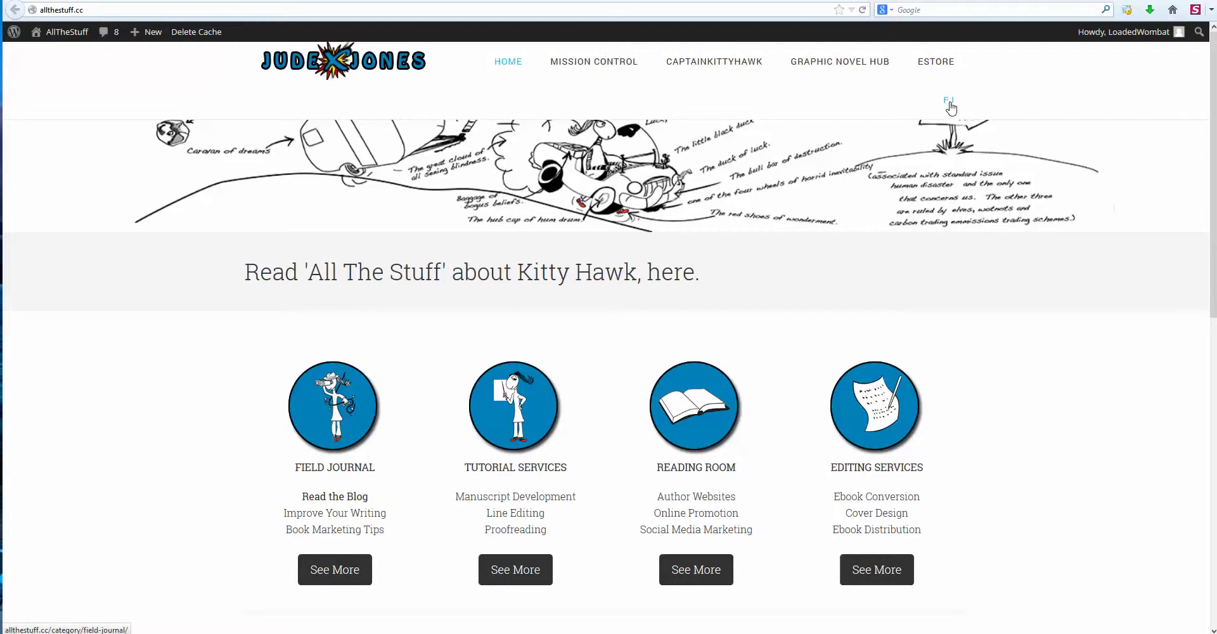
left_click(949, 101)
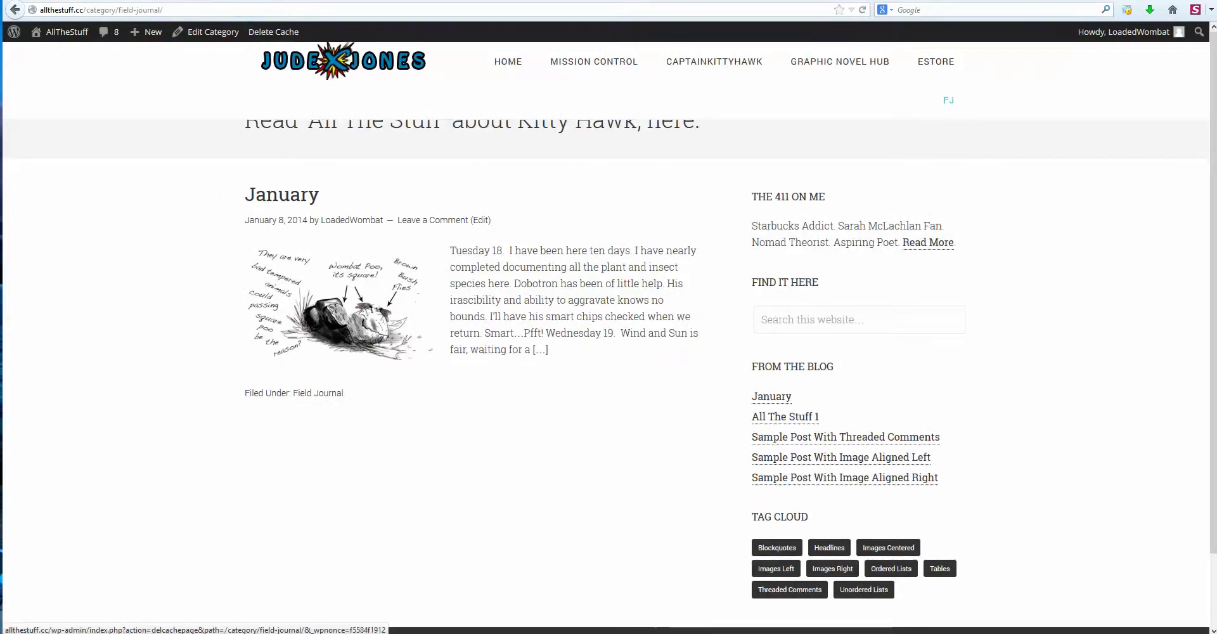
left_click(102, 9)
Start a new post with the title "new field journal".
mouse_move(146, 33)
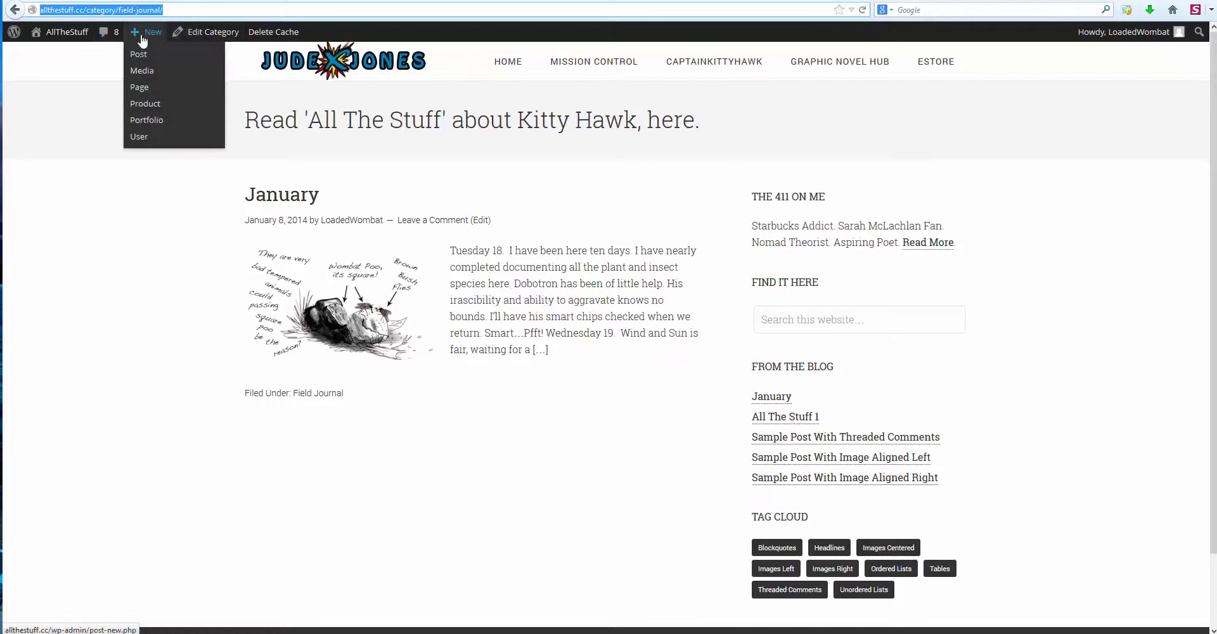
left_click(138, 53)
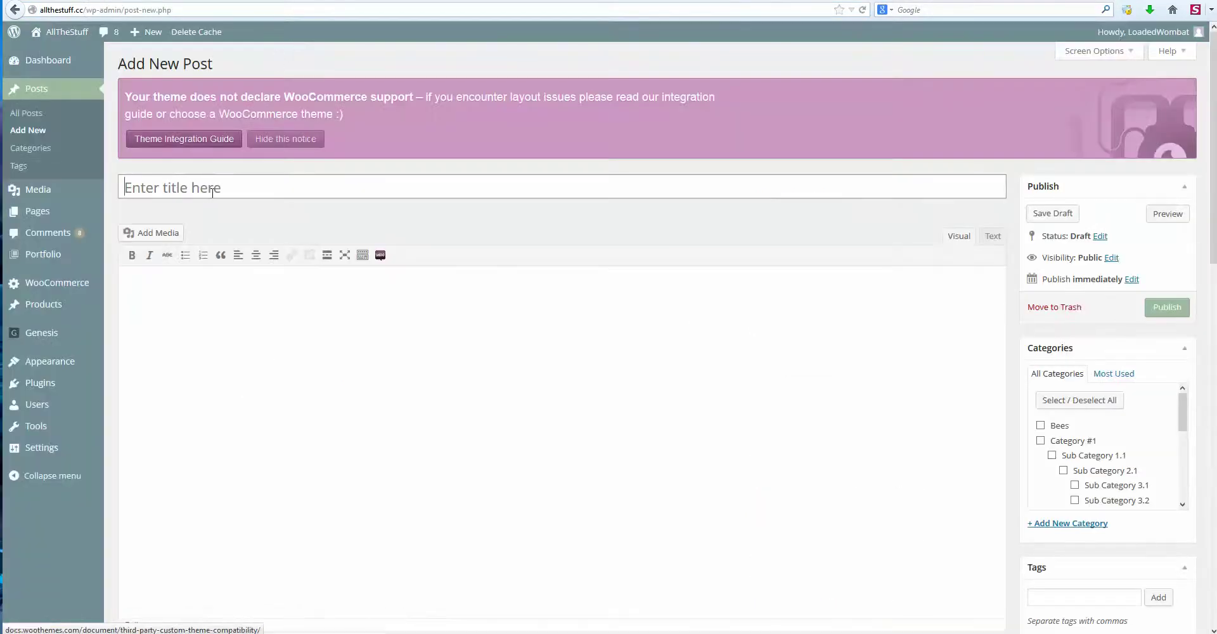
left_click(212, 193)
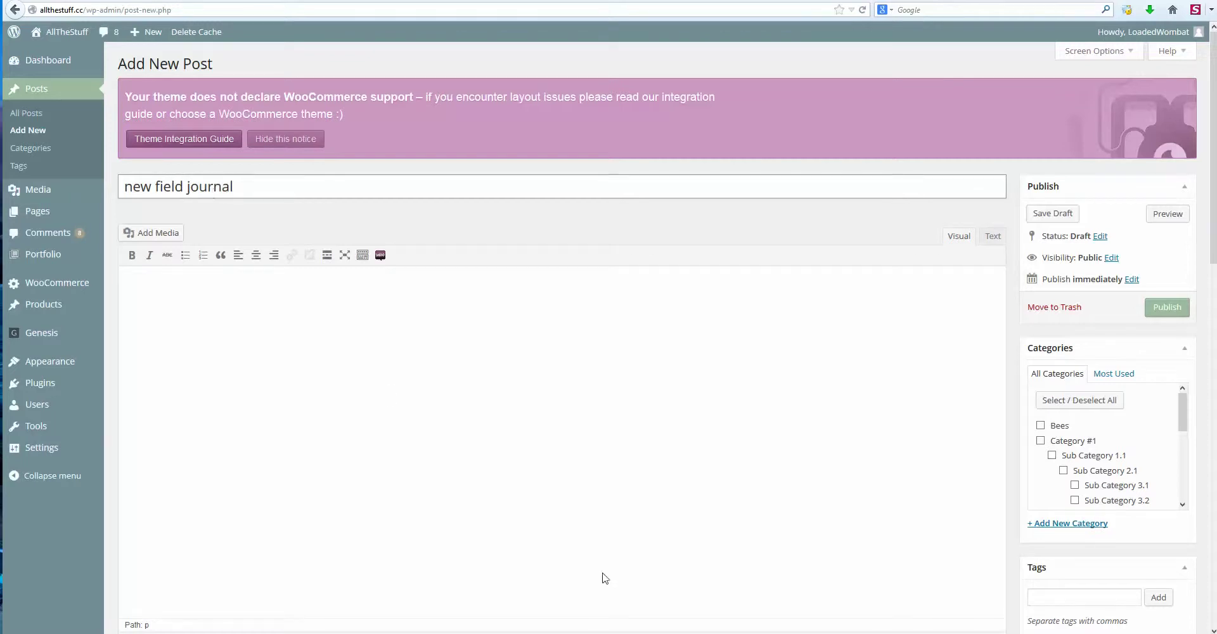
Set the round blue open-book picture as the post's featured image.
scroll(386, 397, "down", 5)
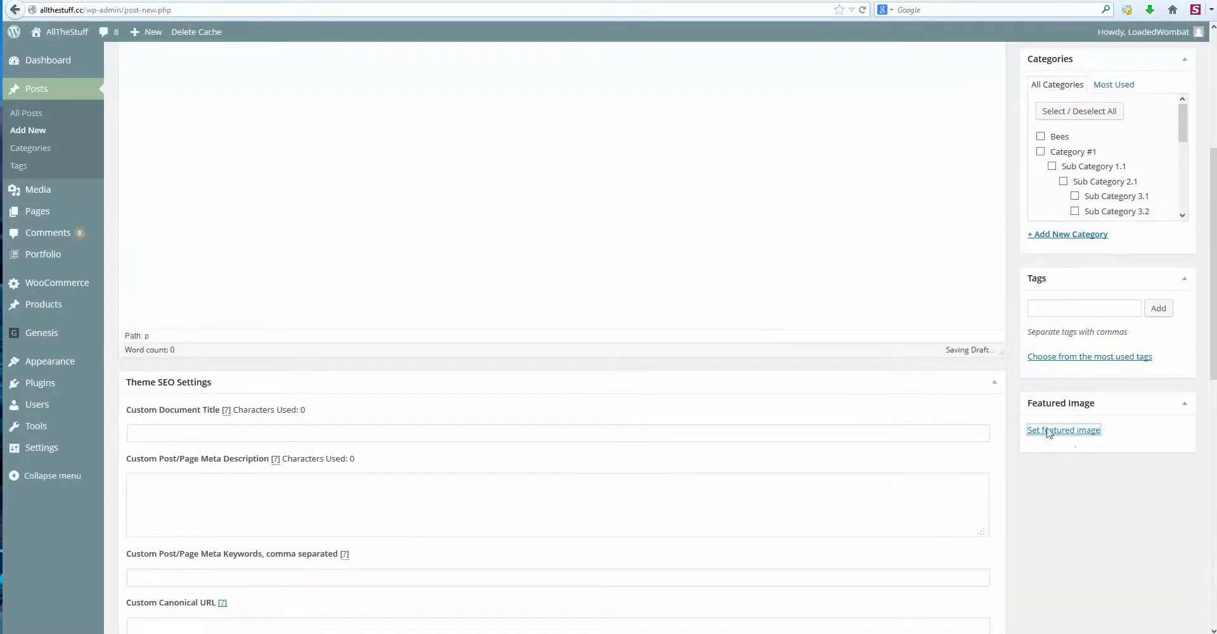
left_click(1069, 430)
left_click(342, 173)
left_click(1106, 598)
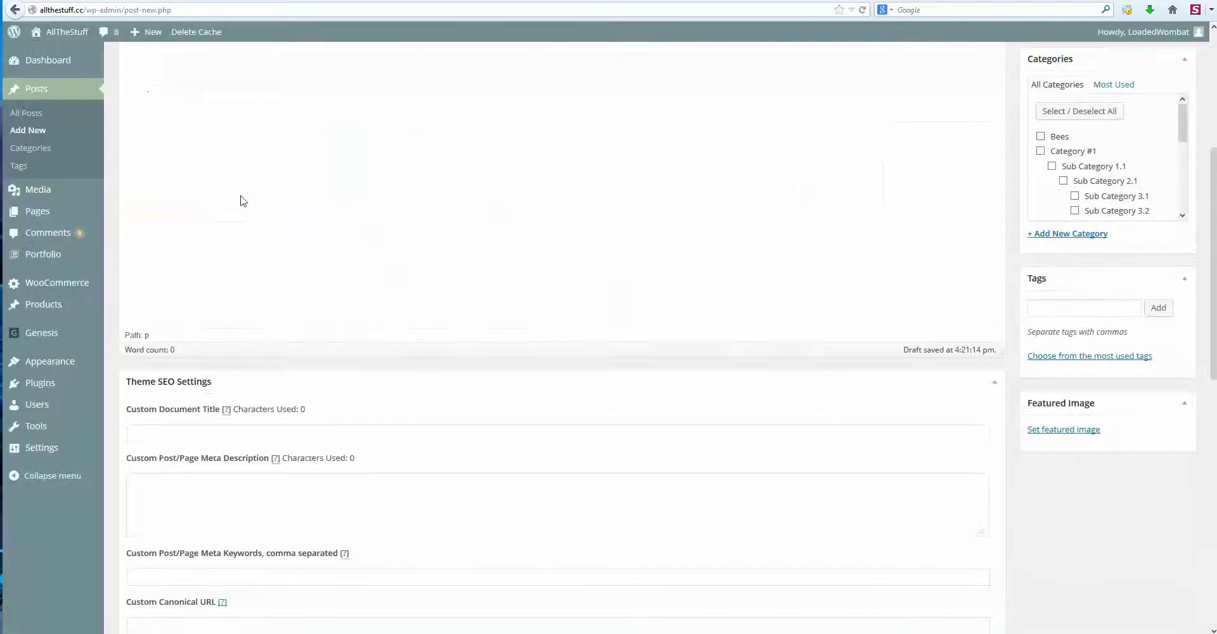
Enter the body text "asfdssadfdfdsaasdfdas" and assign the post to the Field Journal category.
scroll(275, 209, "up", 5)
type("asfdssadfdfdsaasdfdas")
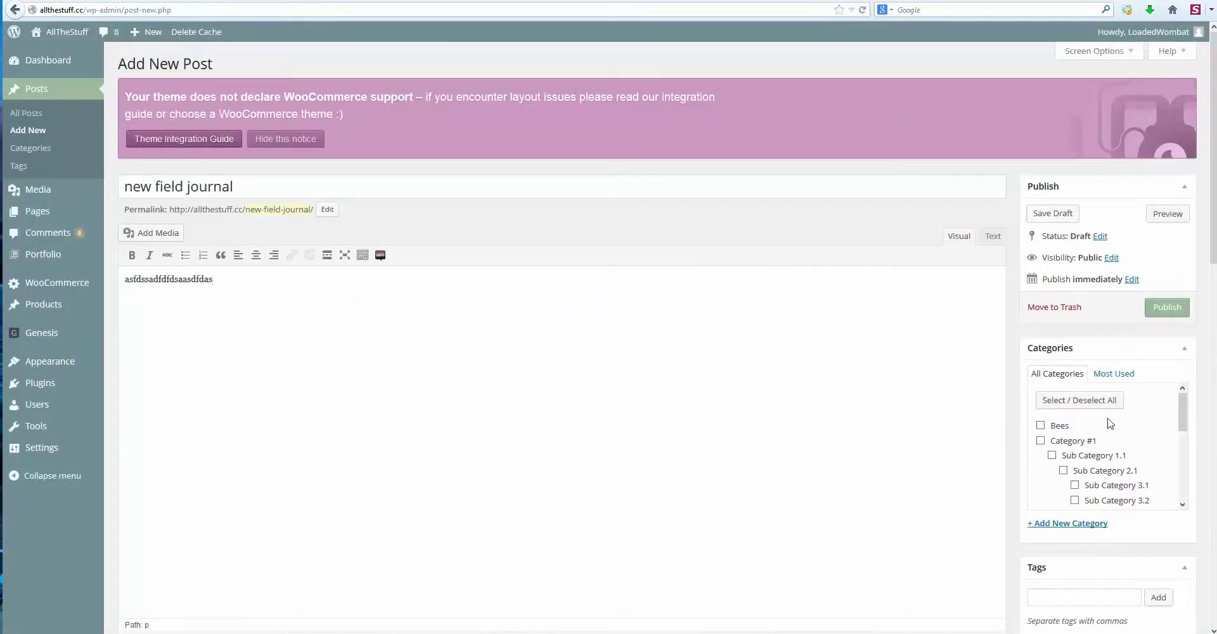
scroll(1102, 444, "down", 3)
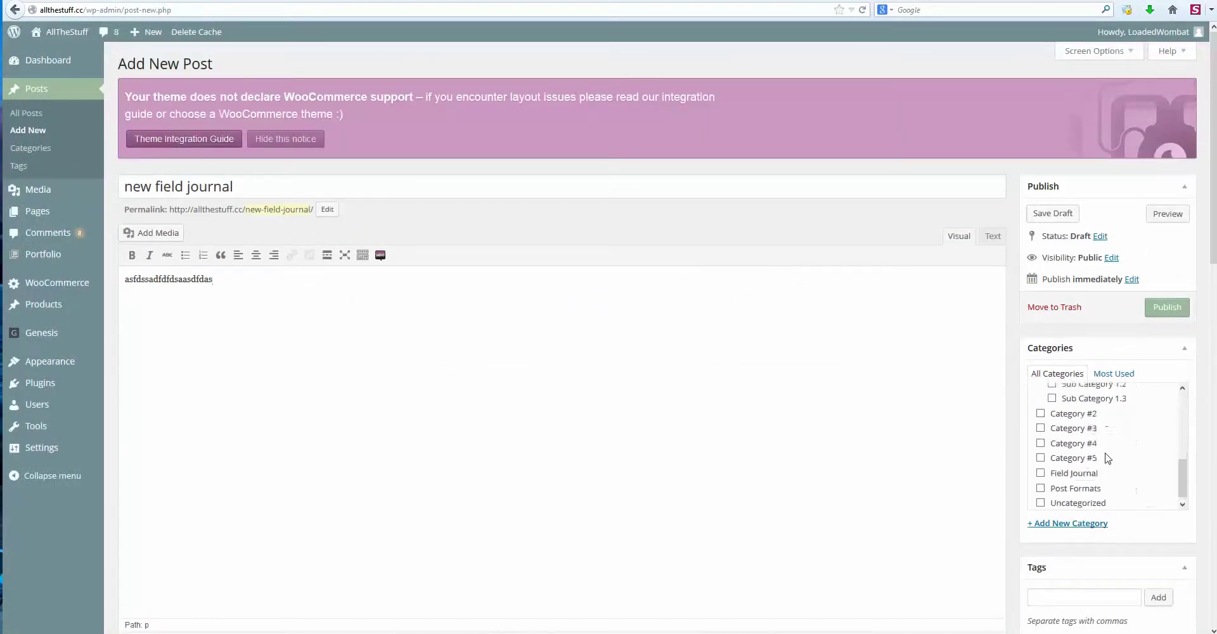
left_click(1040, 465)
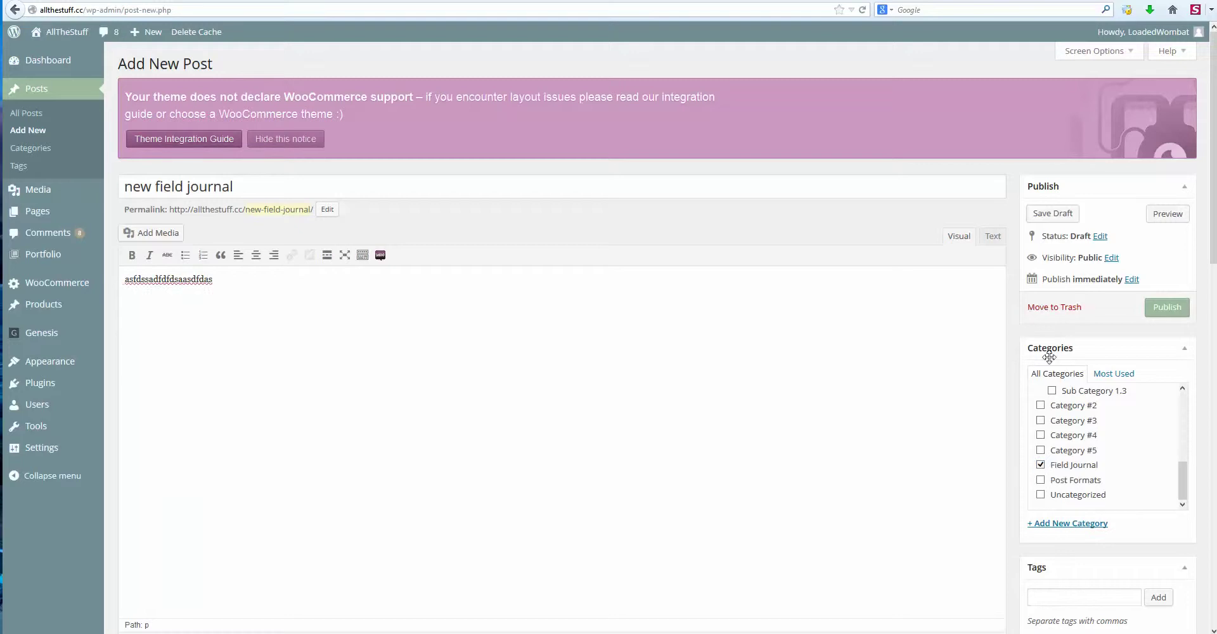
Check the featured image and publish the new field journal post.
scroll(955, 456, "down", 5)
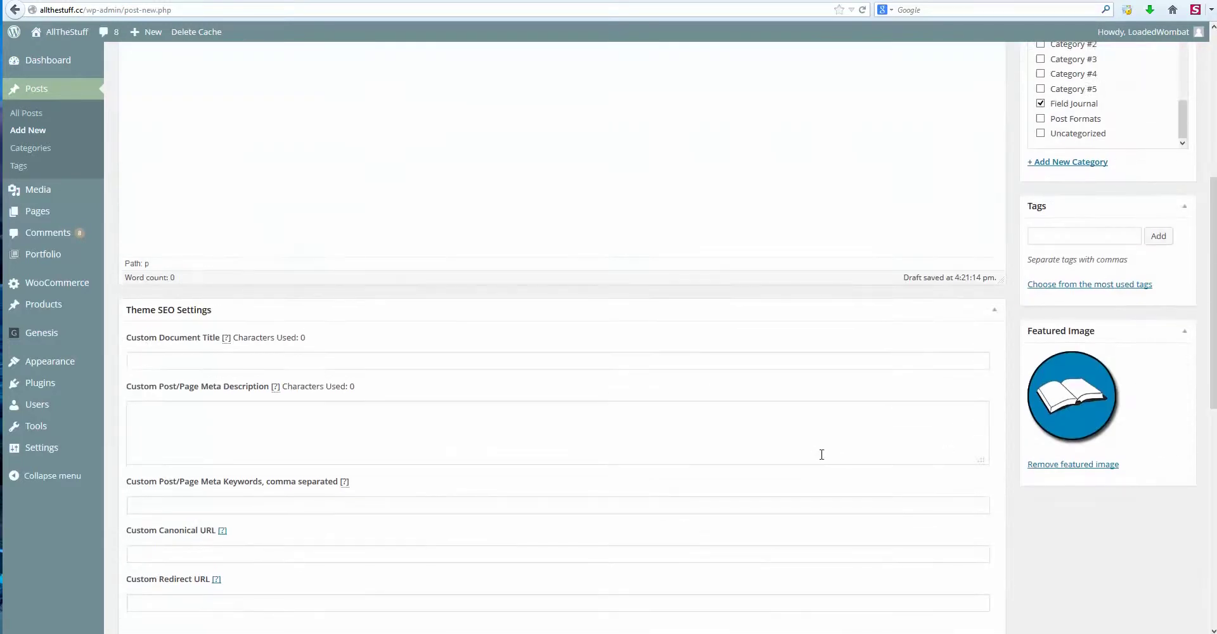
scroll(950, 346, "up", 6)
left_click(1167, 306)
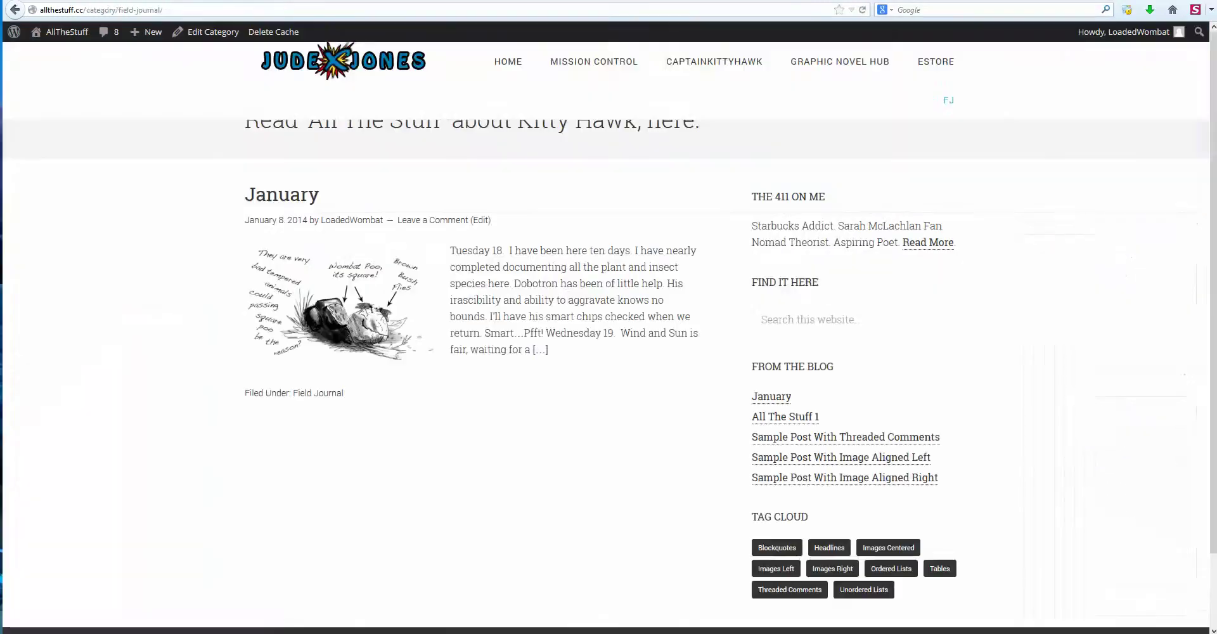
Reload the live Field Journal archive and examine the listed posts, their excerpts and images.
left_click(508, 9)
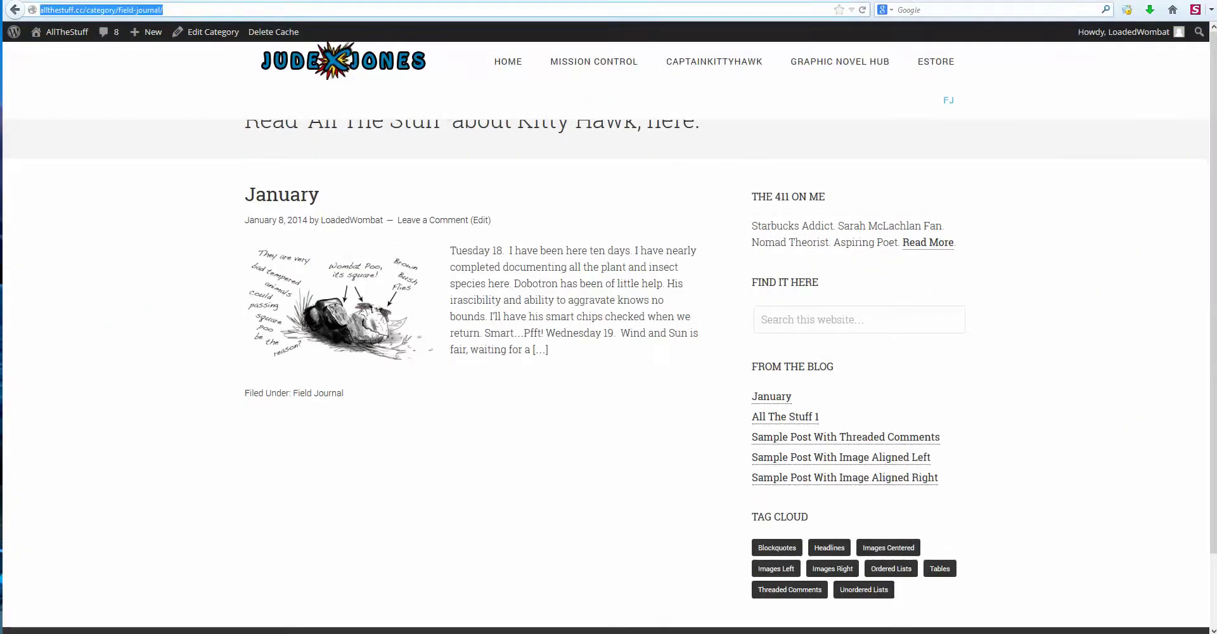
key("Return")
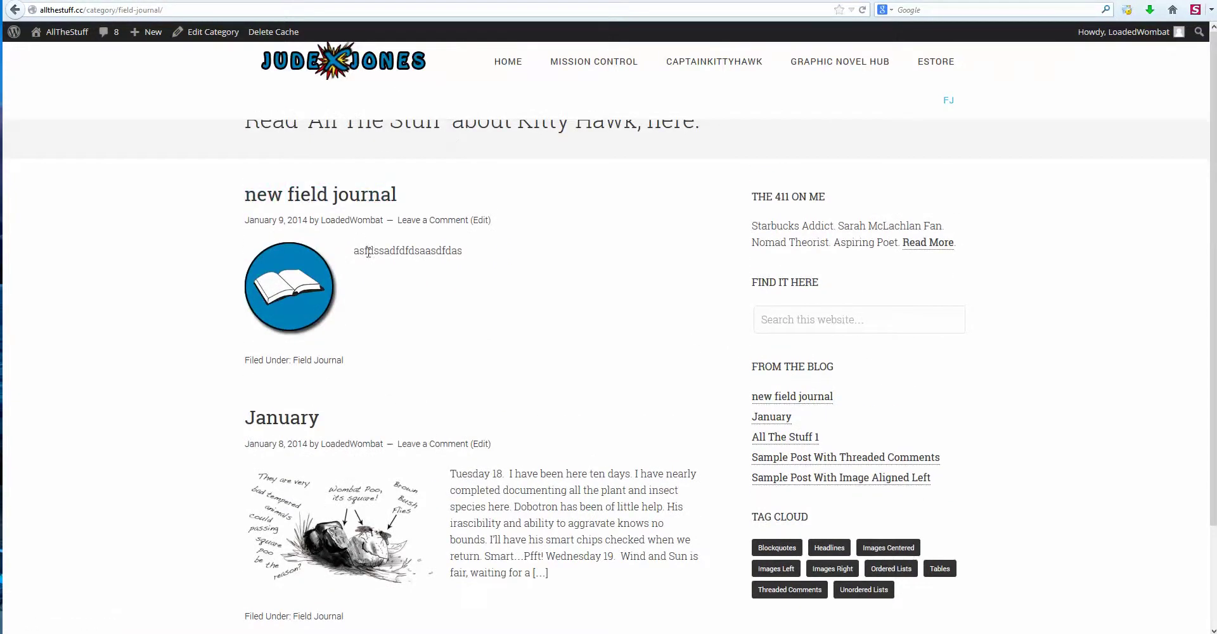
left_click_drag(368, 249, 553, 290)
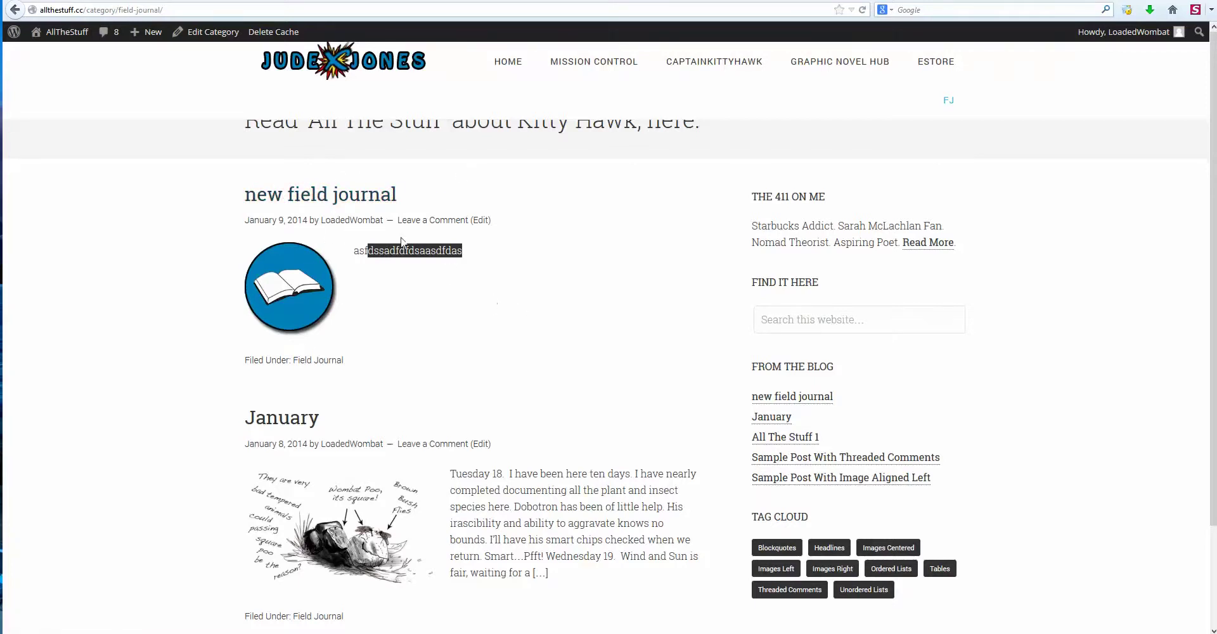
scroll(302, 197, "down", 3)
scroll(228, 157, "up", 3)
scroll(345, 263, "down", 3)
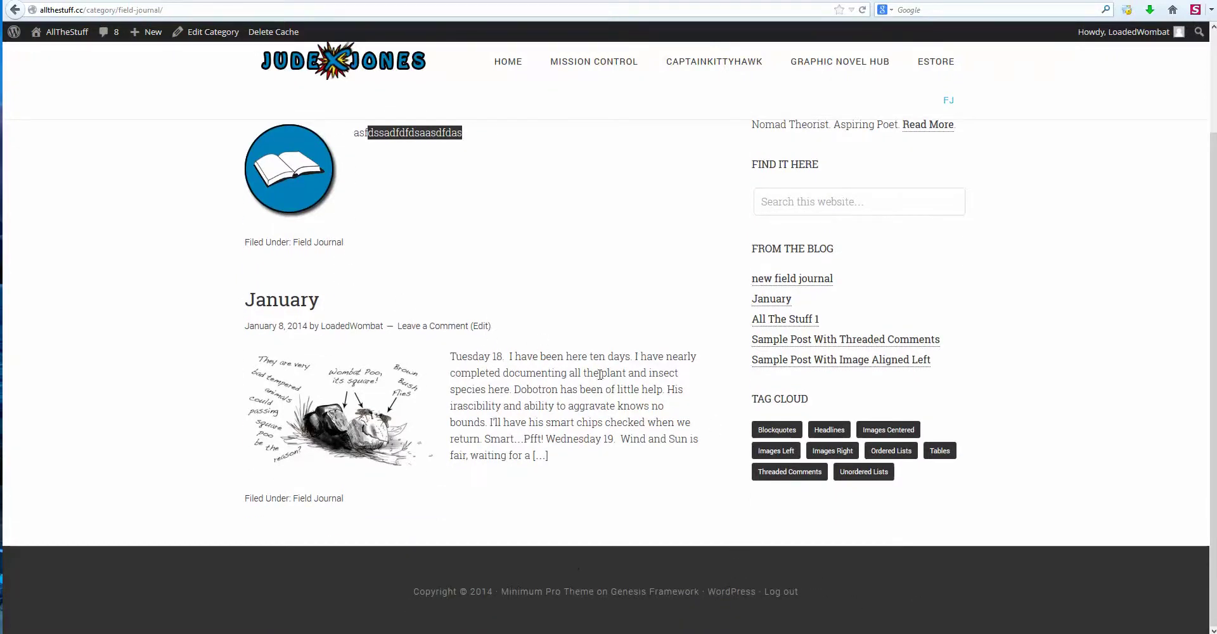
scroll(600, 373, "up", 7)
scroll(566, 314, "down", 5)
left_click(565, 314)
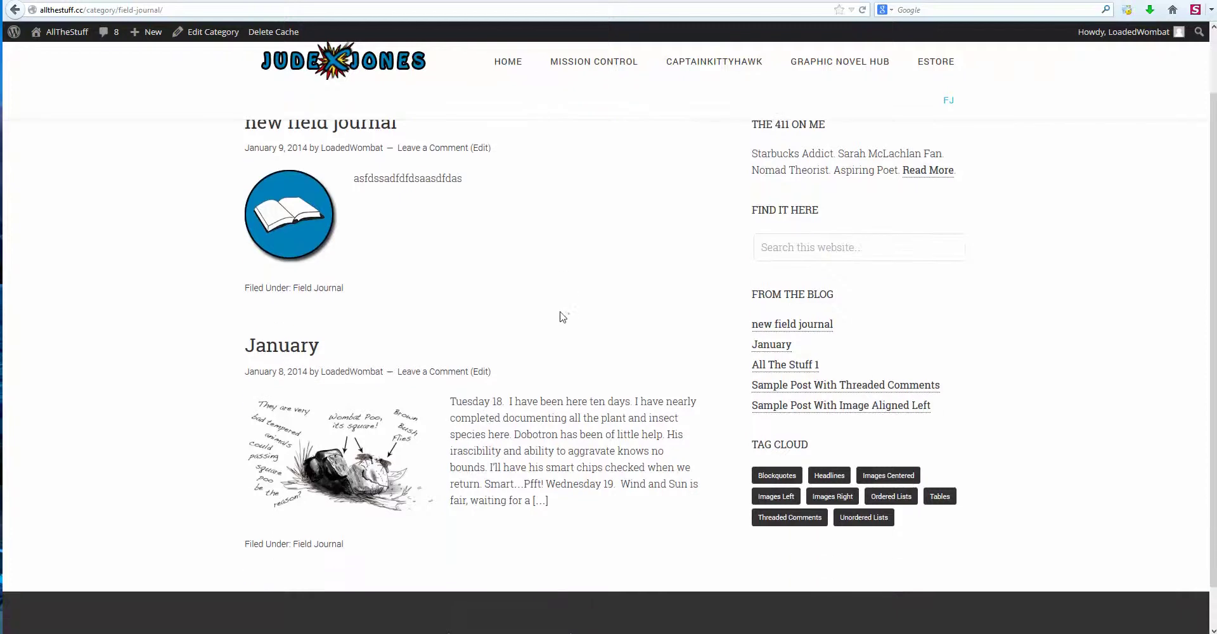
scroll(569, 305, "up", 2)
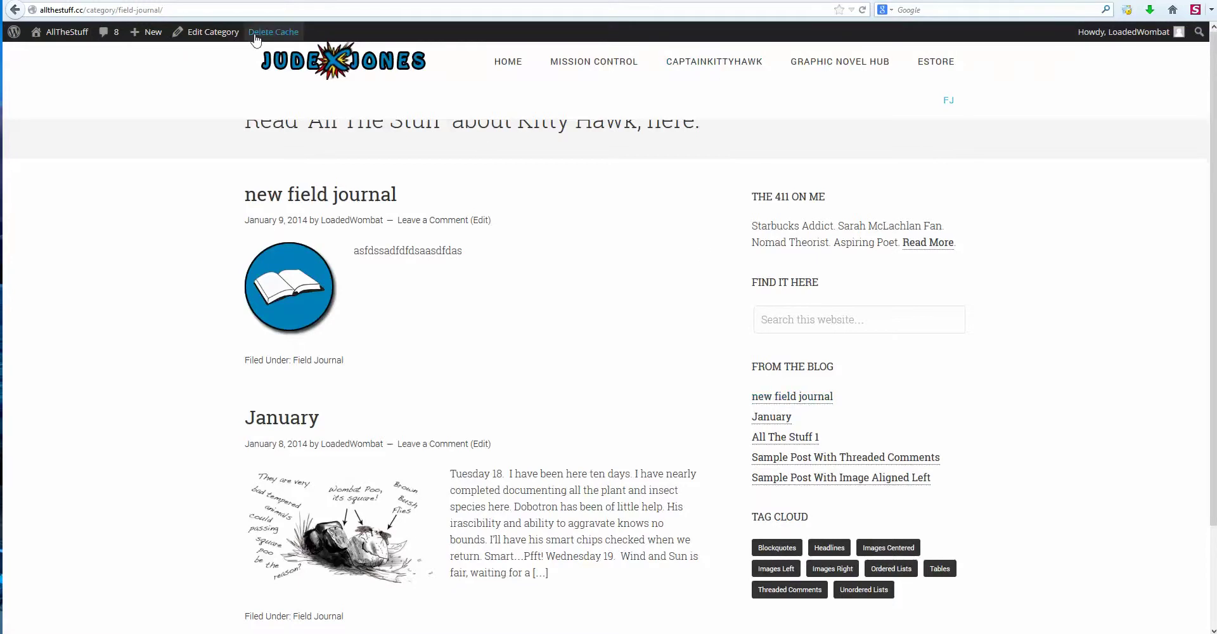
Open the post categories and enter KittyHawk as the name of a new category.
key("alt+Left")
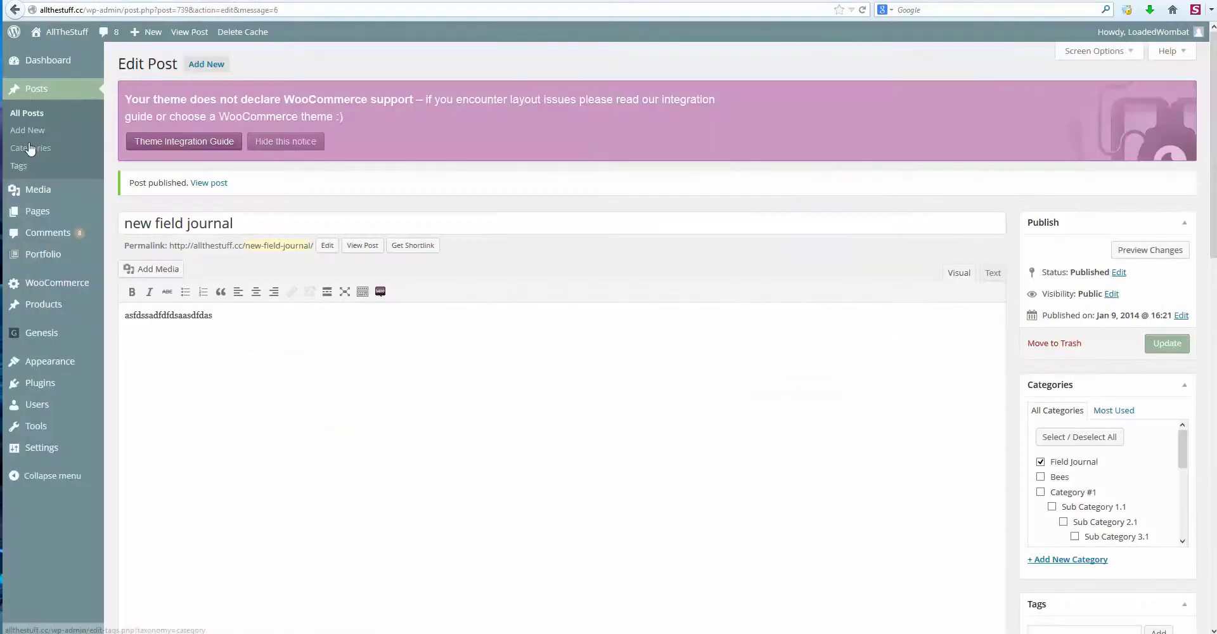
left_click(32, 149)
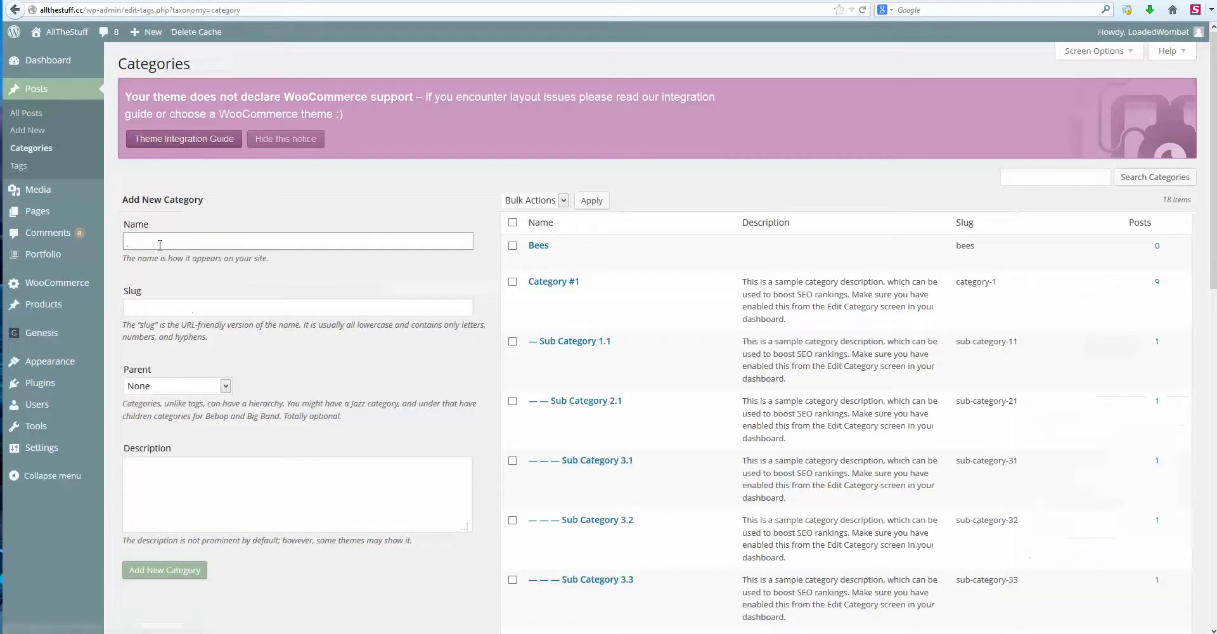
left_click(160, 242)
type("KittyHawk")
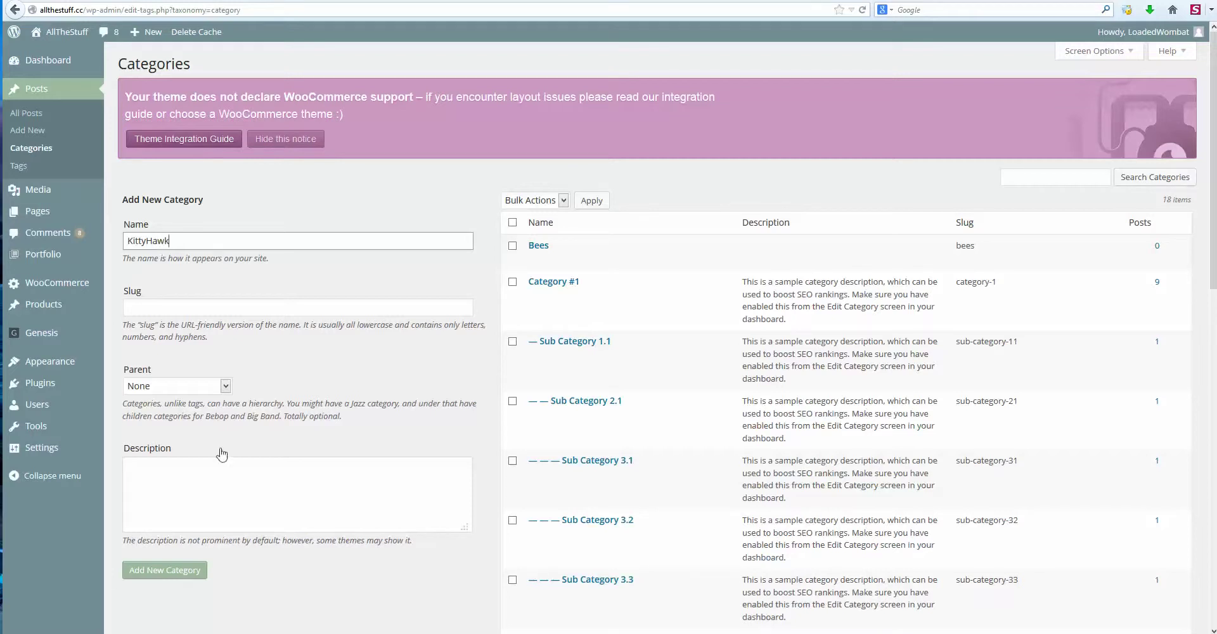
scroll(222, 454, "down", 1)
scroll(182, 195, "up", 1)
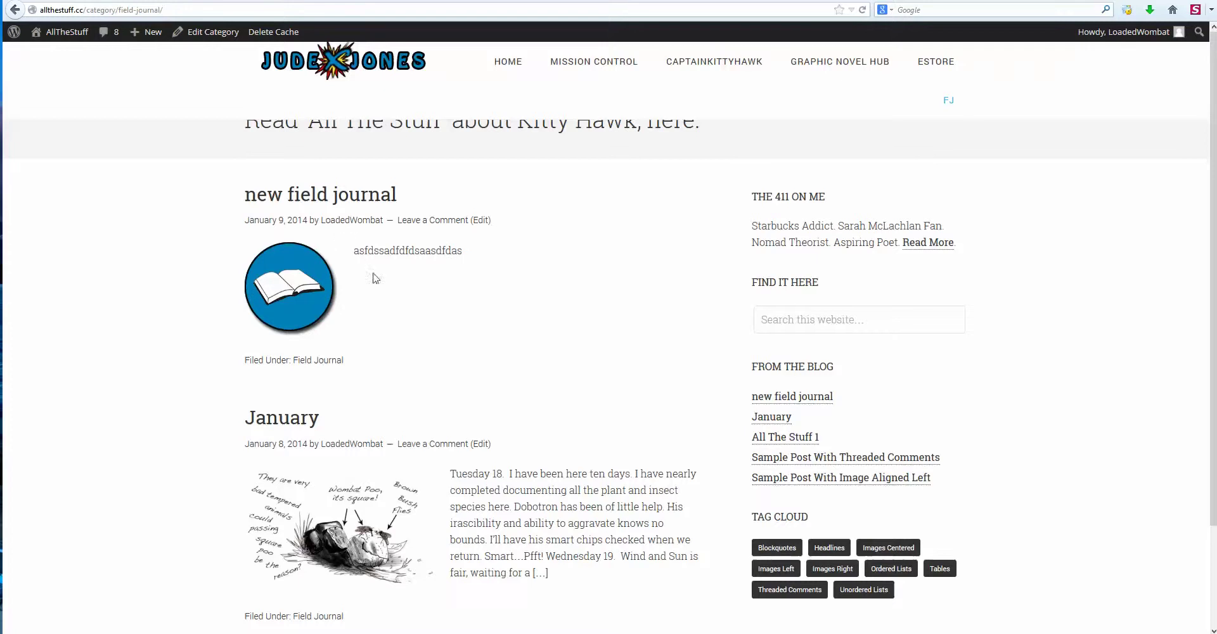
Open the Field Journal category for editing from its live archive and look over its name, slug, parent and archive settings.
left_click(209, 36)
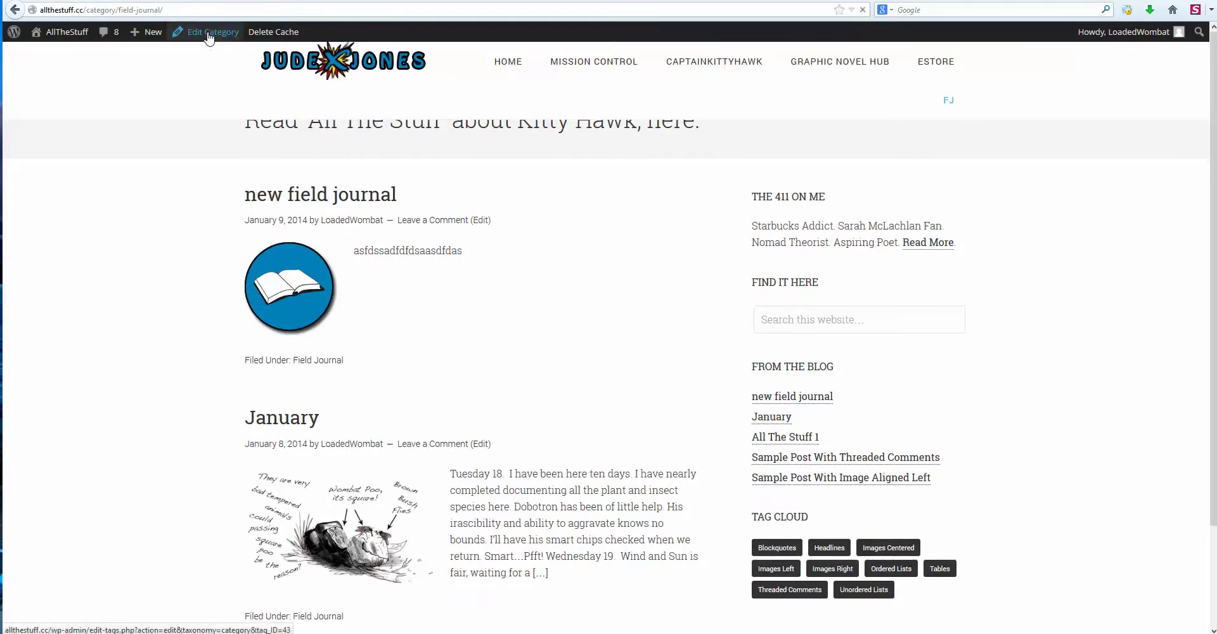
scroll(707, 380, "down", 8)
scroll(704, 378, "up", 8)
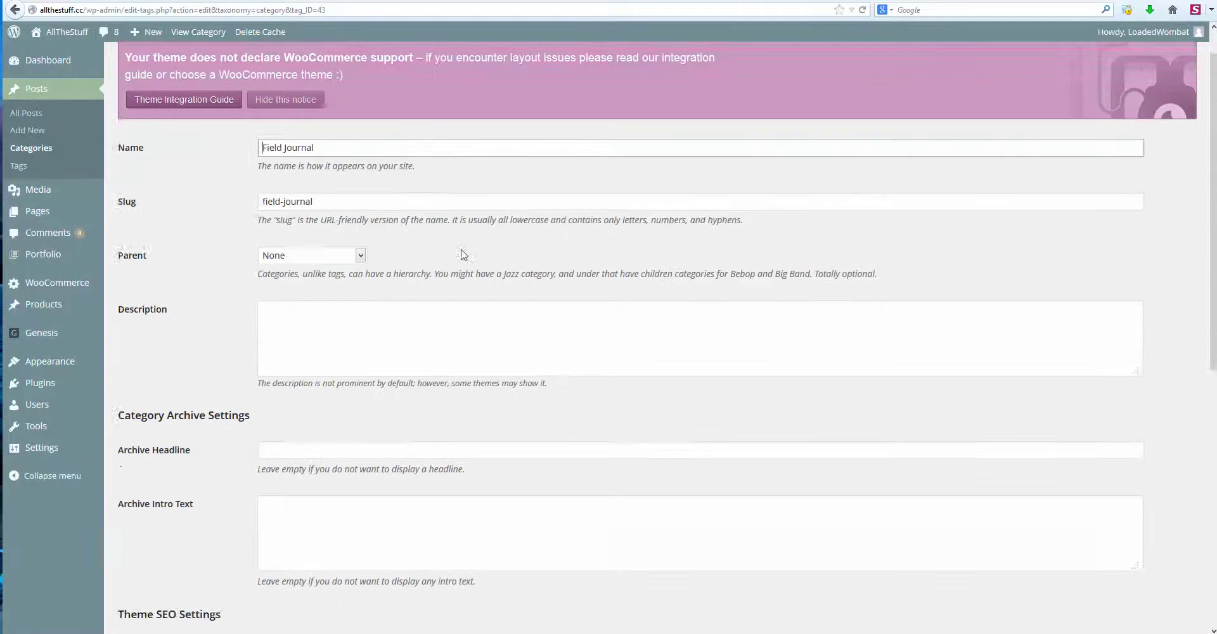
left_click(348, 11)
key("Return")
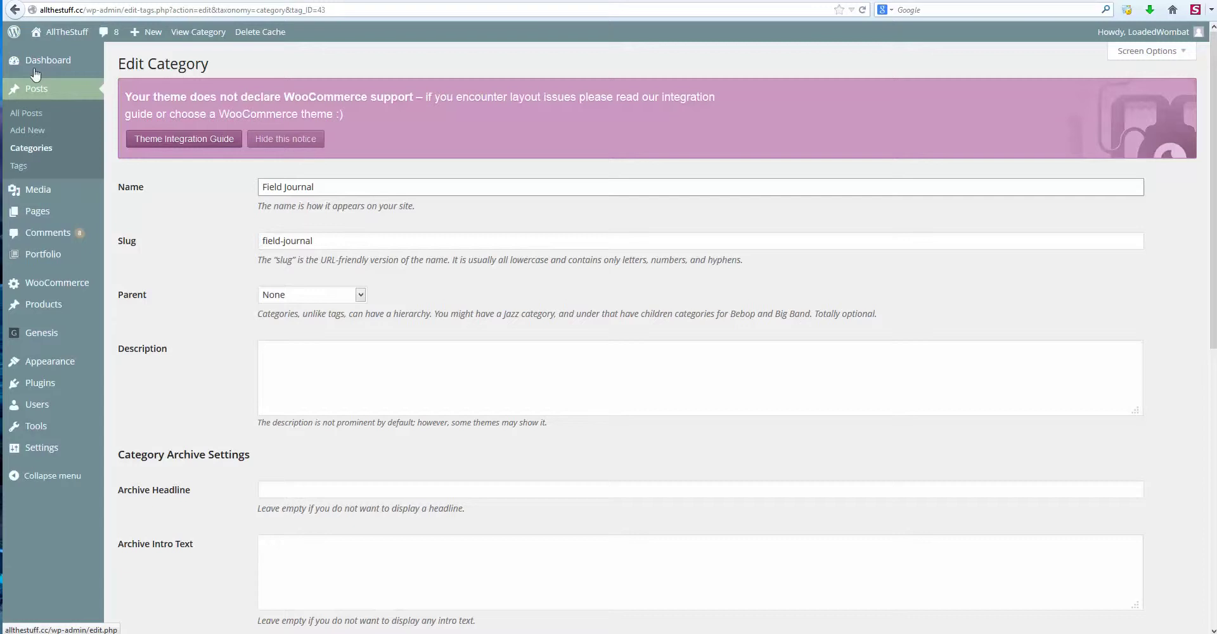
Open the new field journal post, look through its category list and move the post to the trash.
left_click(43, 94)
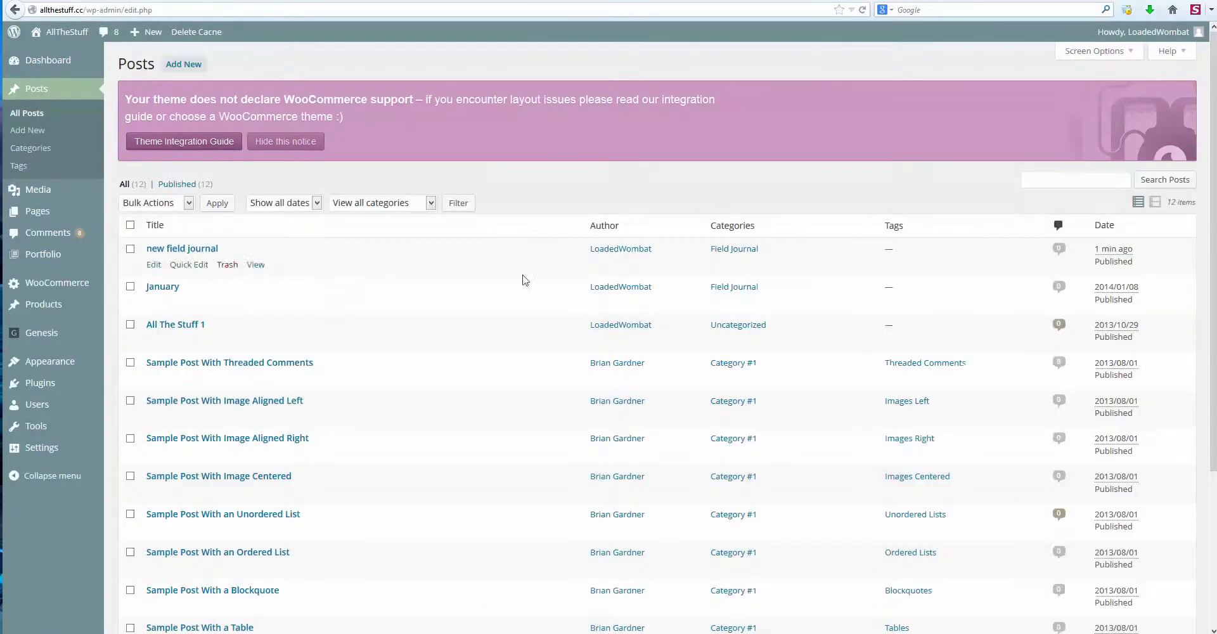
left_click(206, 253)
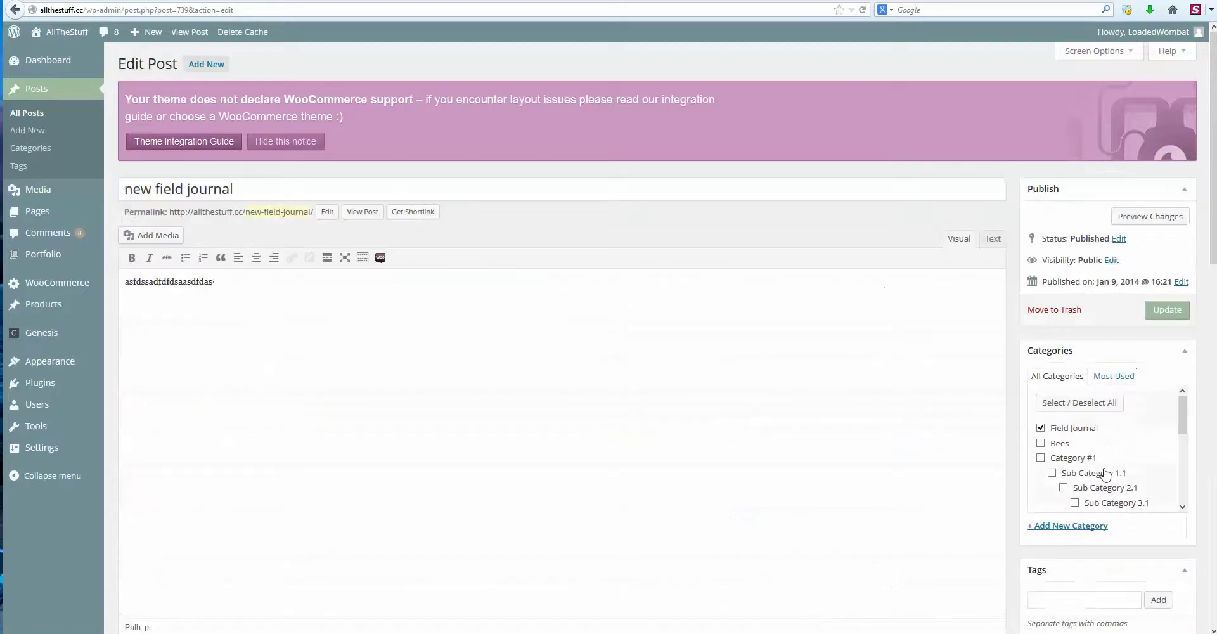
scroll(1073, 475, "down", 5)
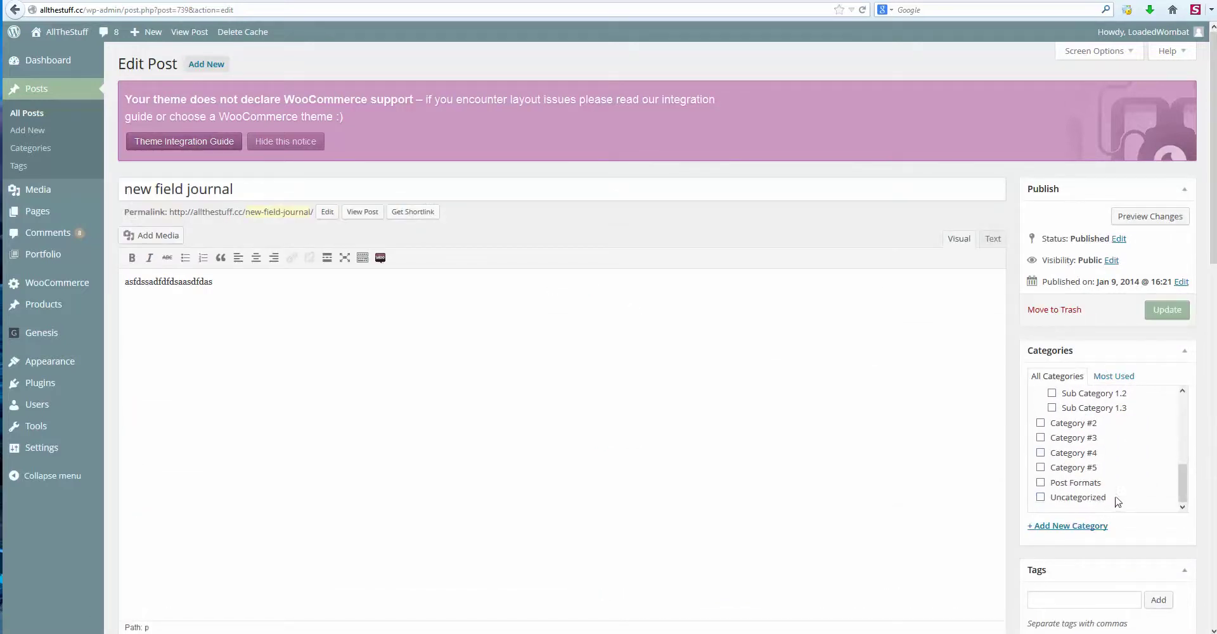
scroll(1117, 501, "up", 5)
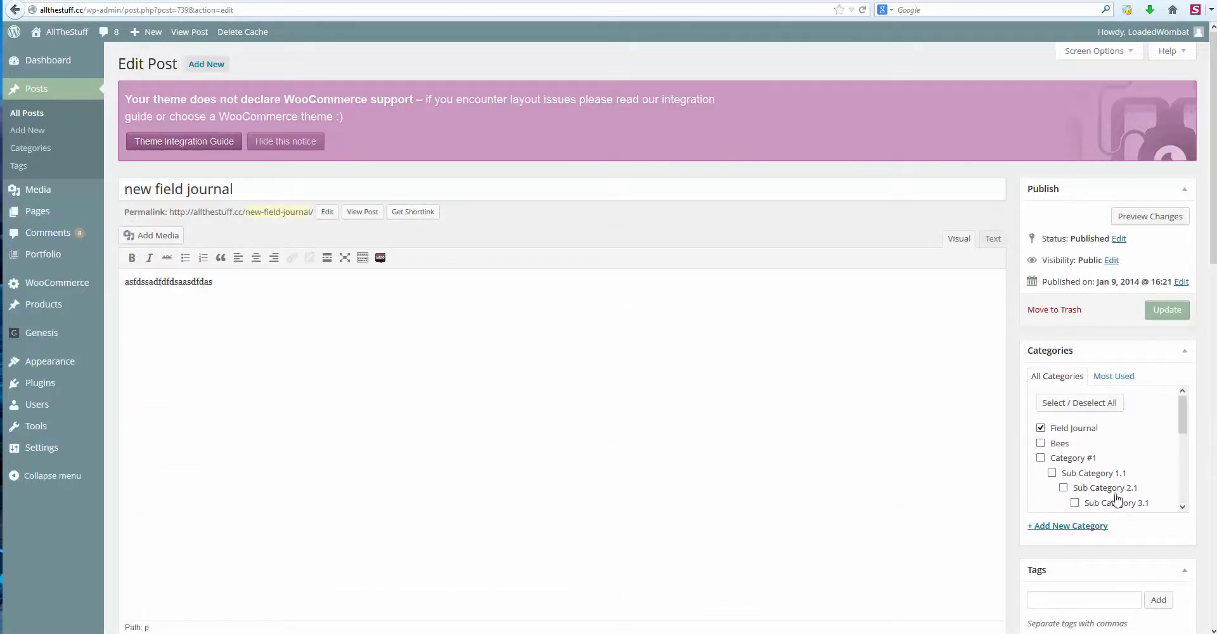
left_click(1037, 311)
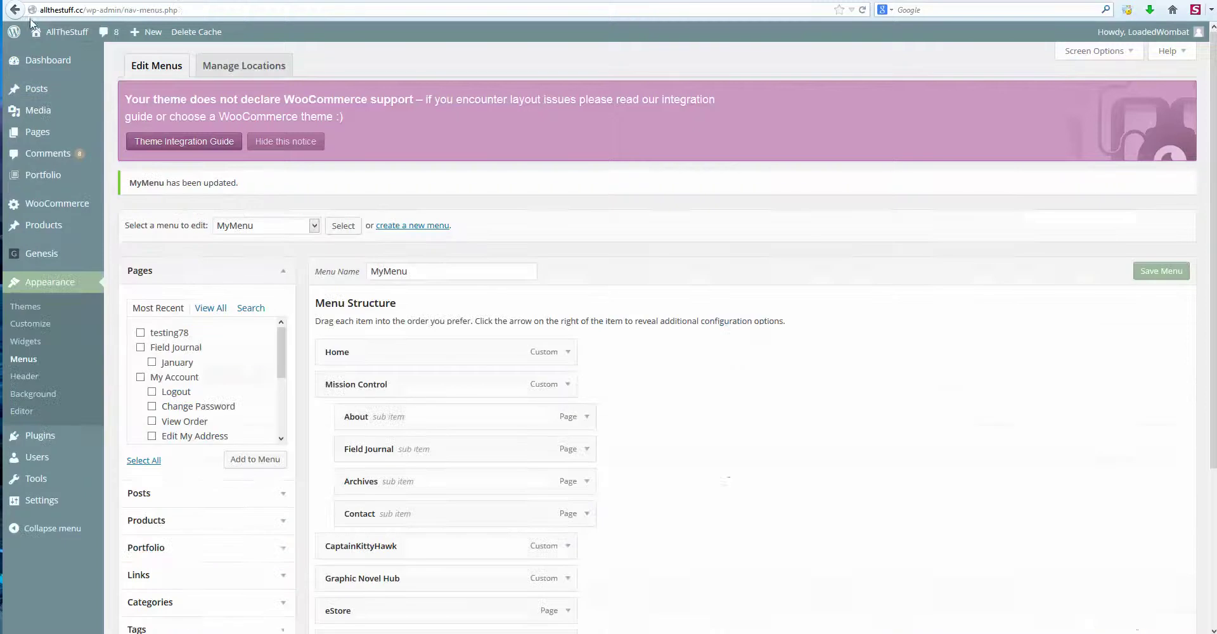
Open the dashboard in a new browser tab and check the navigation menu on the live home page.
right_click(49, 60)
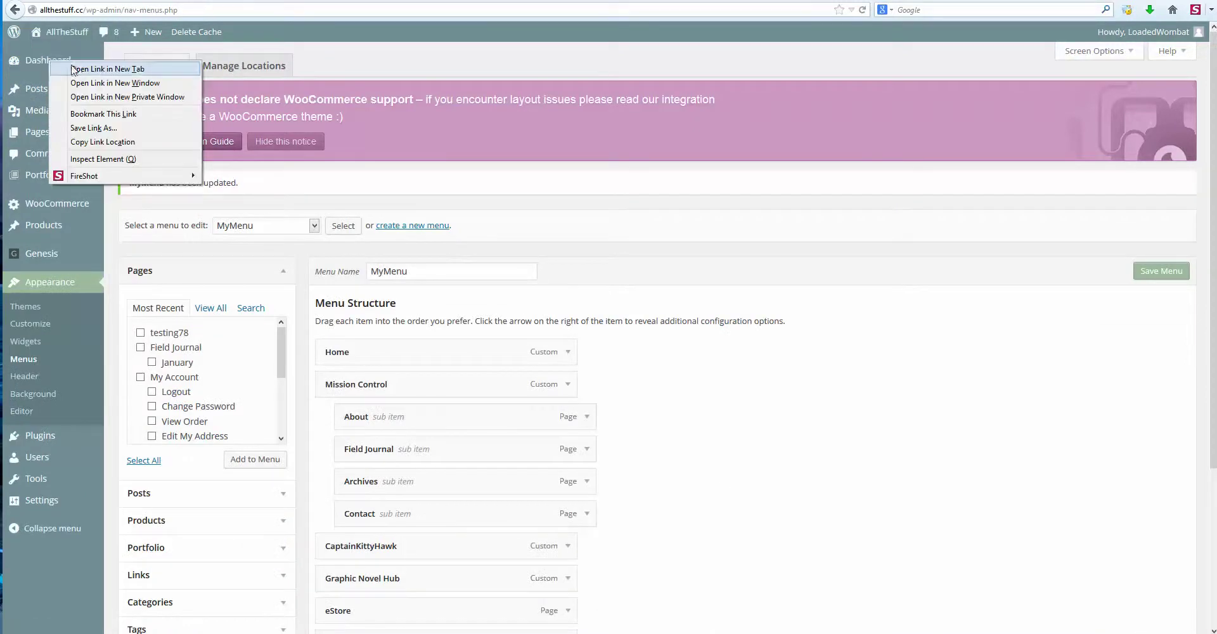
left_click(72, 68)
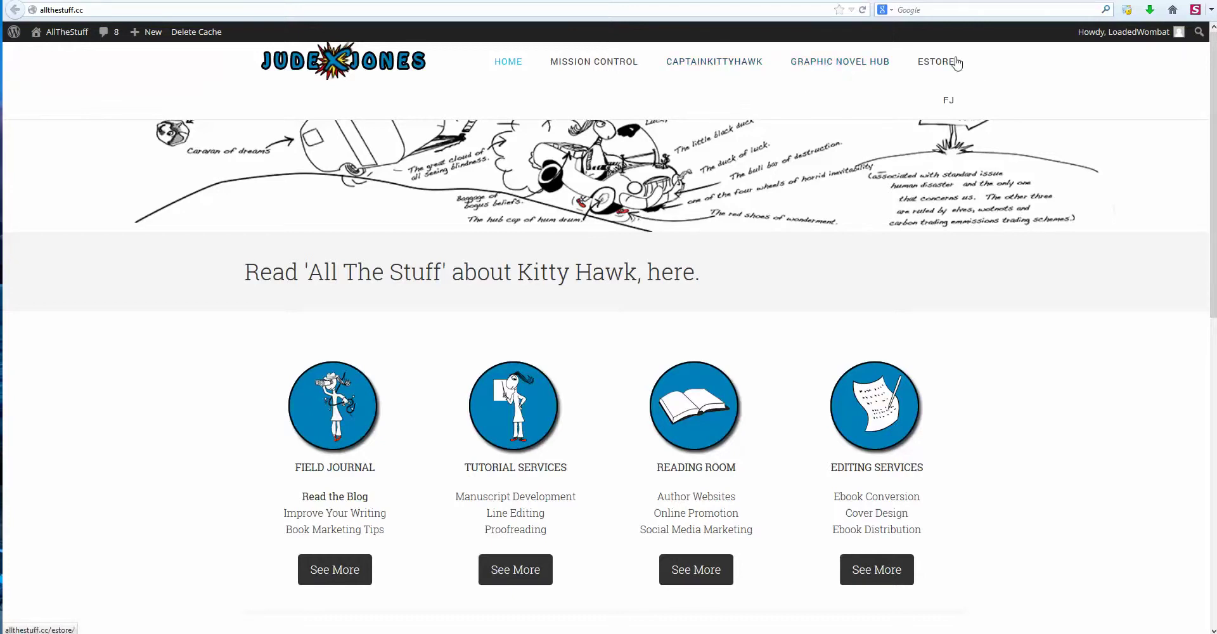
scroll(946, 70, "down", 5)
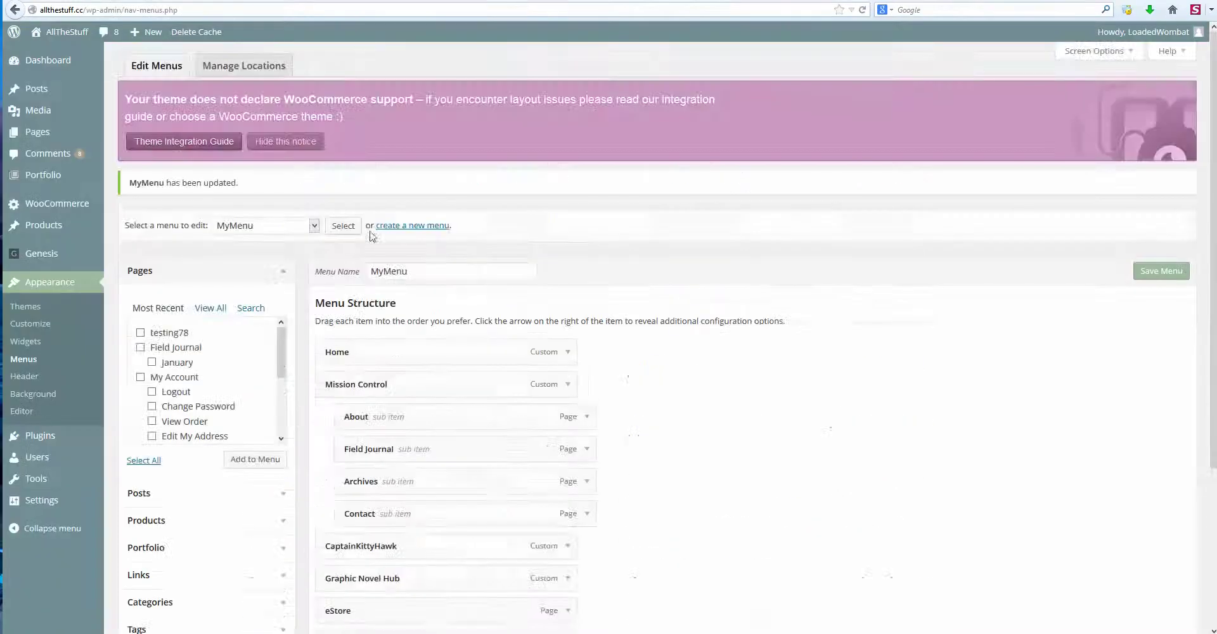
Remove the FJ category item from MyMenu and save the menu.
scroll(469, 304, "down", 3)
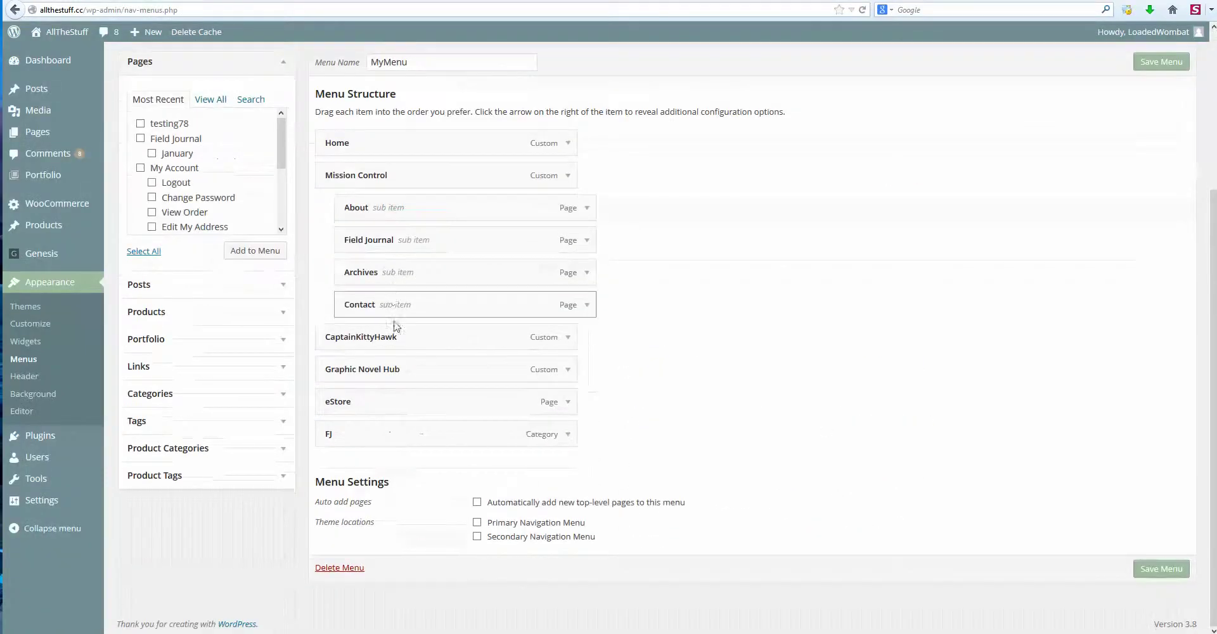
left_click_drag(416, 447, 449, 455)
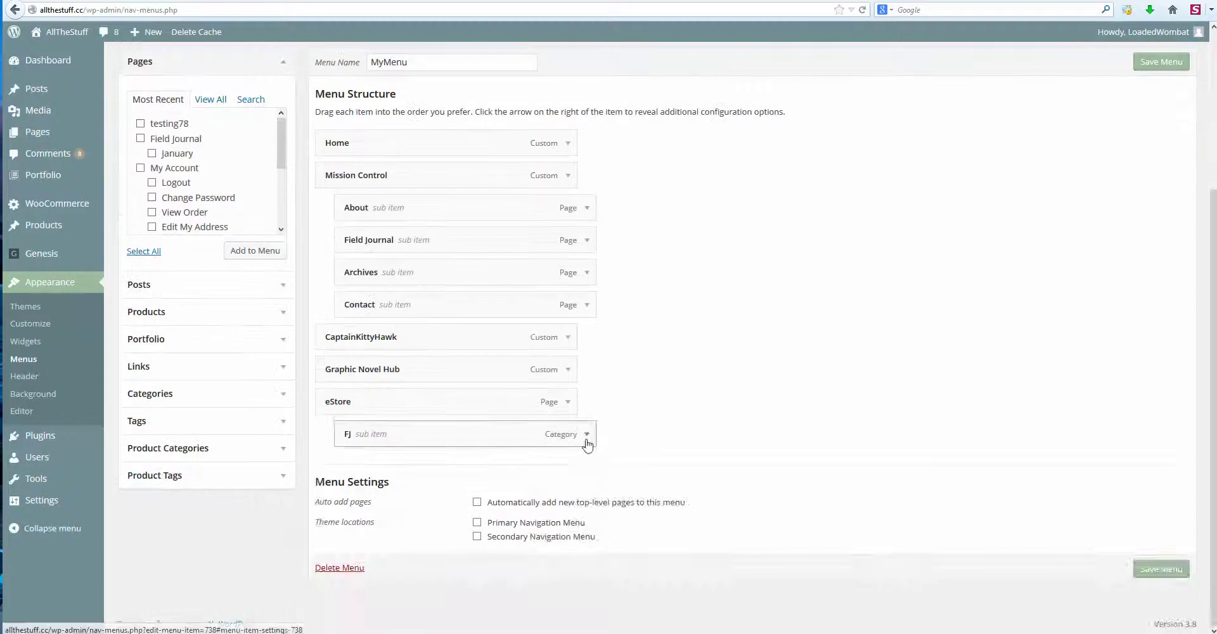
left_click(586, 504)
scroll(326, 472, "down", 2)
scroll(336, 475, "down", 3)
left_click(353, 432)
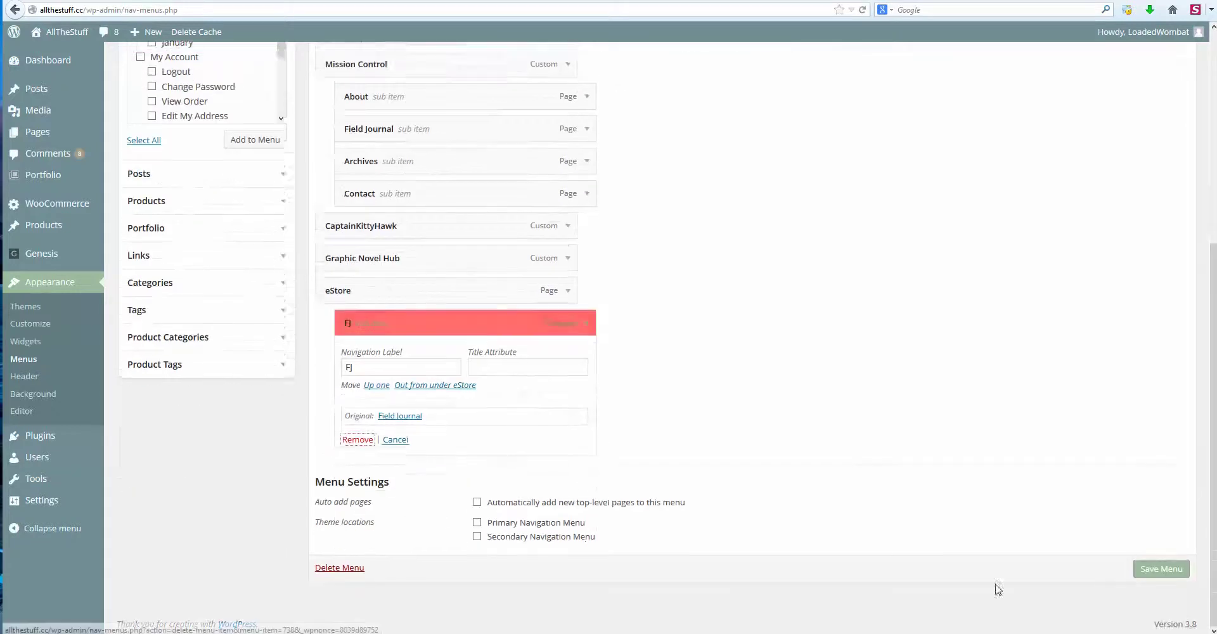
left_click(1146, 569)
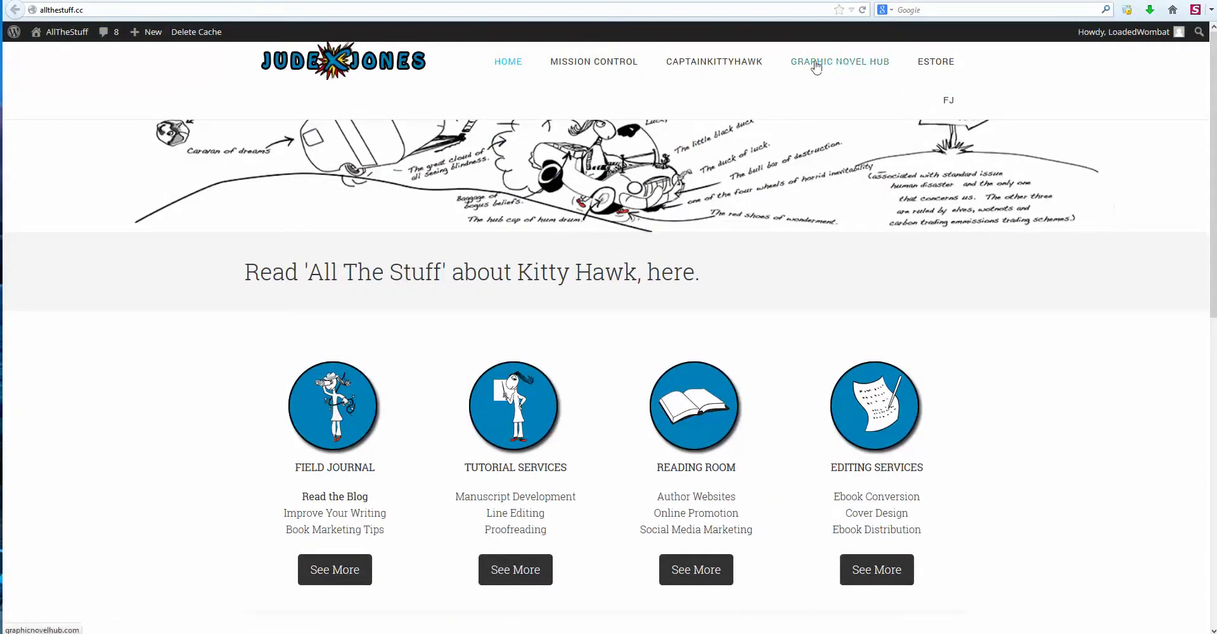
Reload the live home page and open the About page under Mission Control in a new browser tab.
left_click(591, 11)
left_click(591, 11)
key("Return")
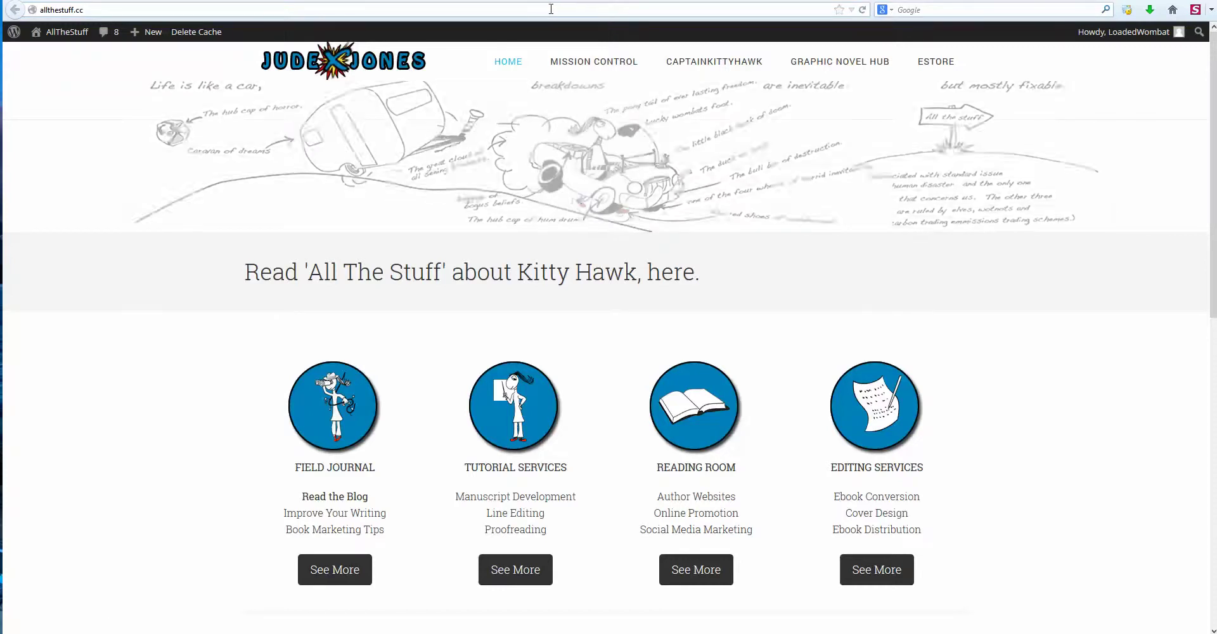
mouse_move(600, 74)
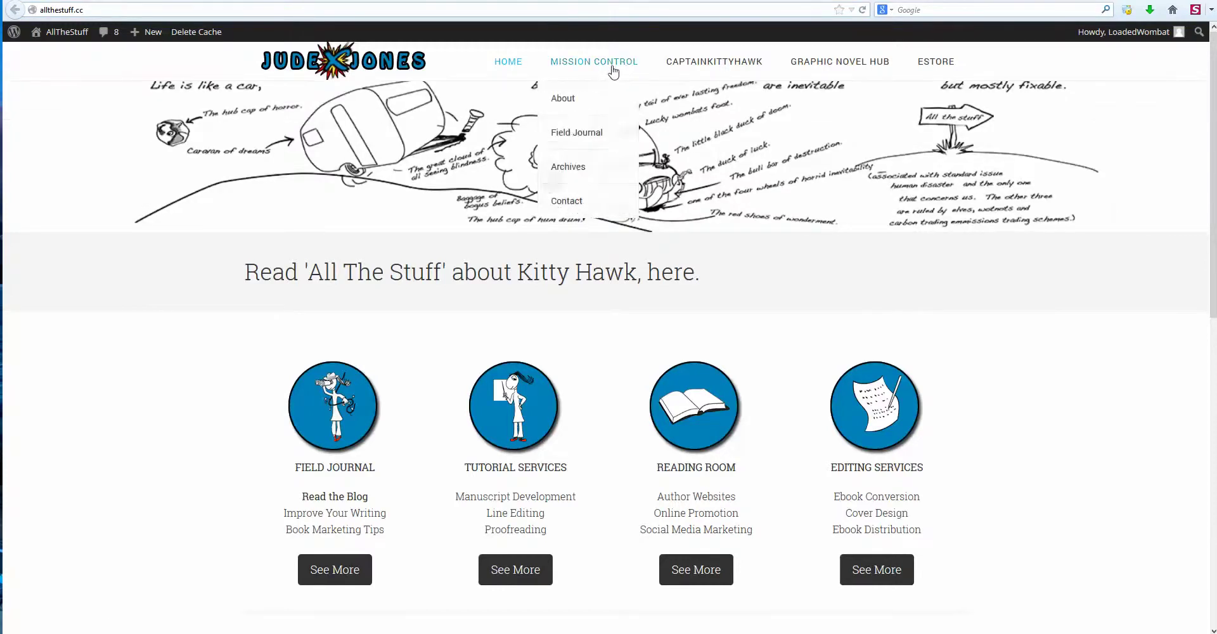
right_click(576, 102)
left_click(595, 109)
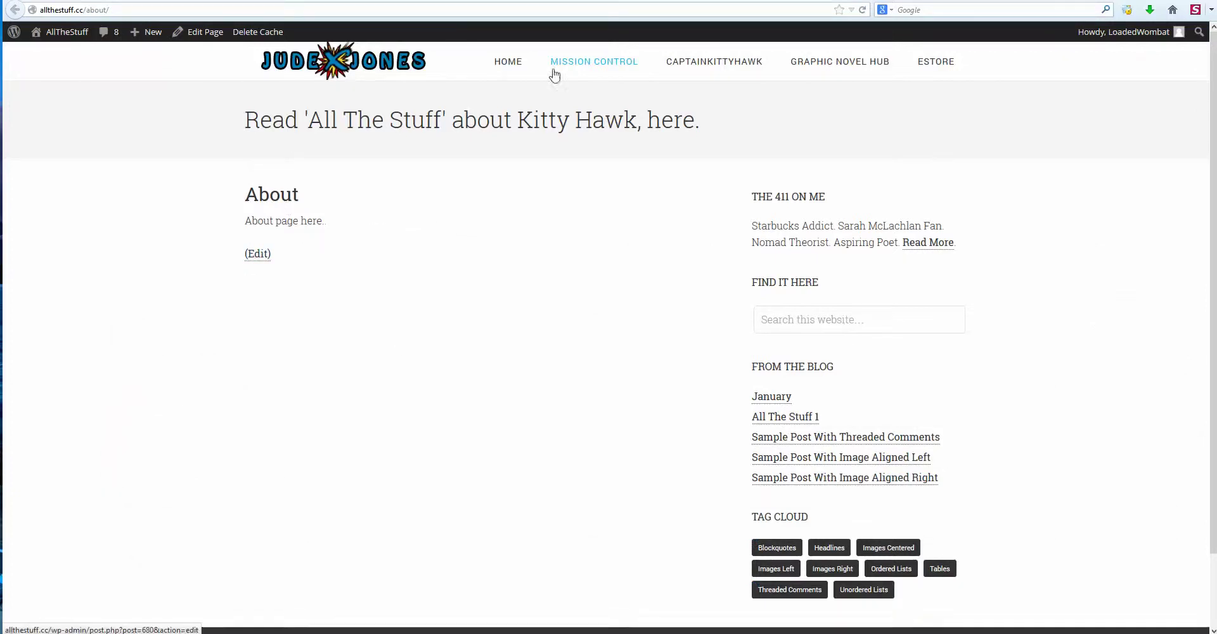
Open the Field Journal page under Mission Control in a new browser tab and look over its content.
mouse_move(572, 63)
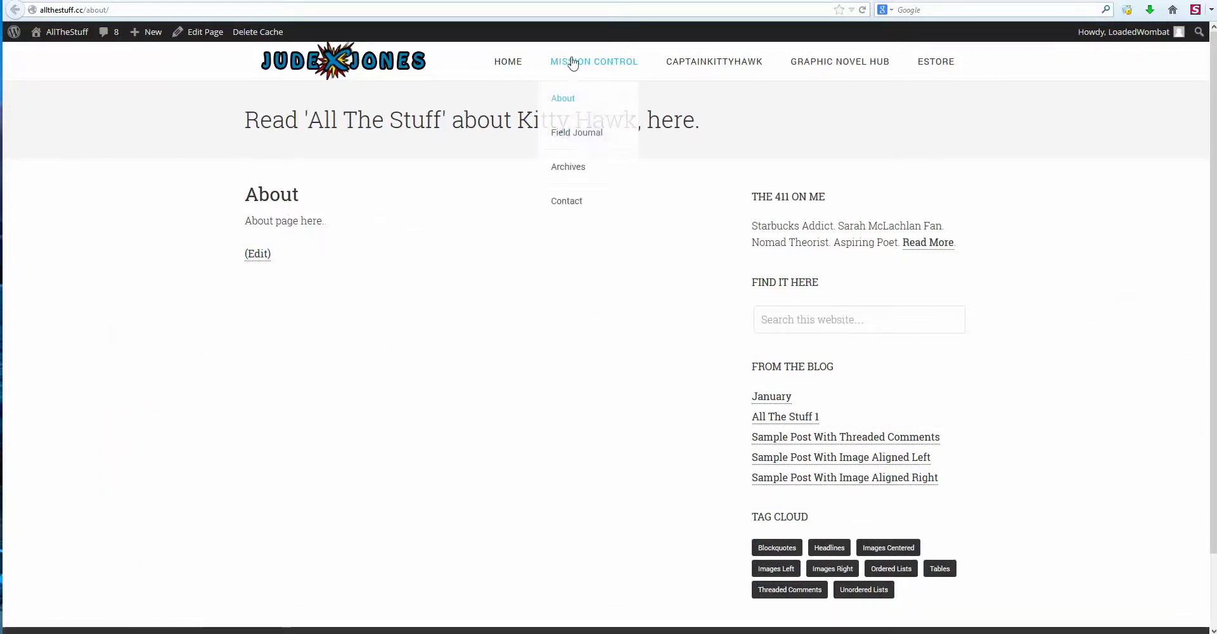
right_click(588, 135)
left_click(630, 140)
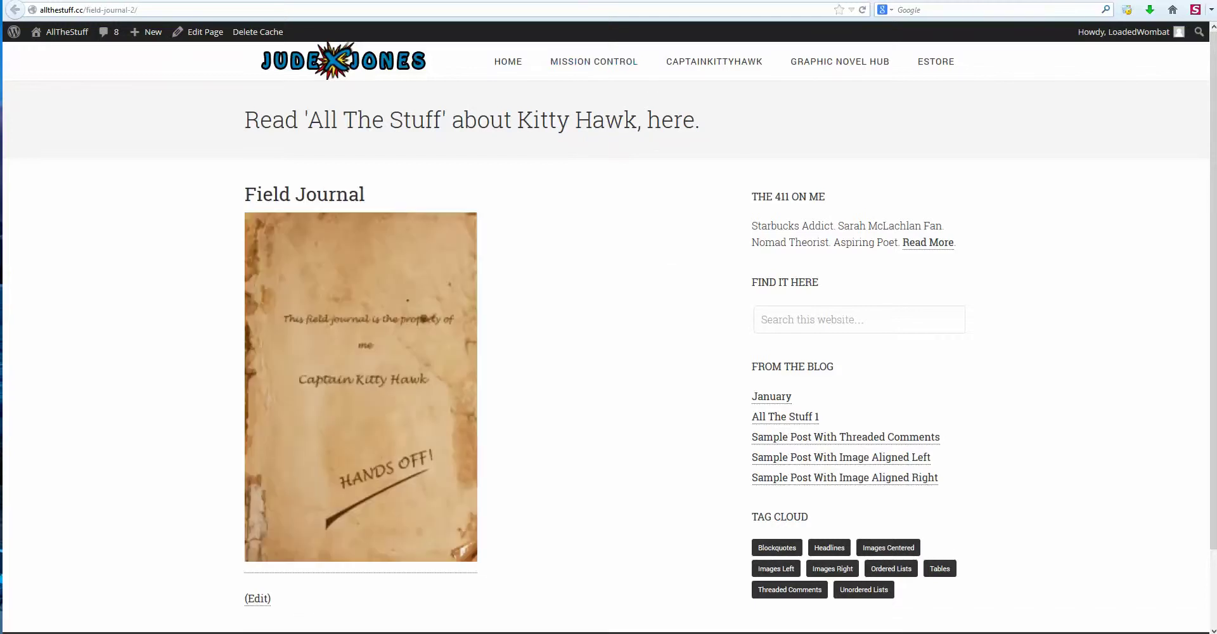
scroll(469, 381, "down", 3)
scroll(291, 336, "up", 3)
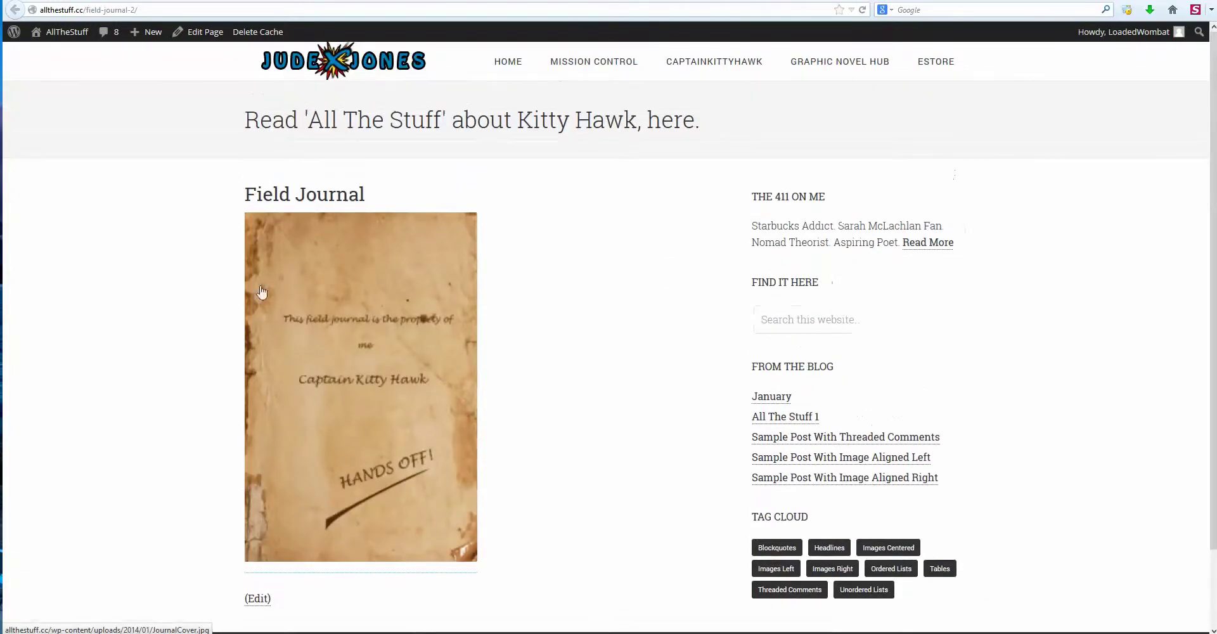
left_click(201, 40)
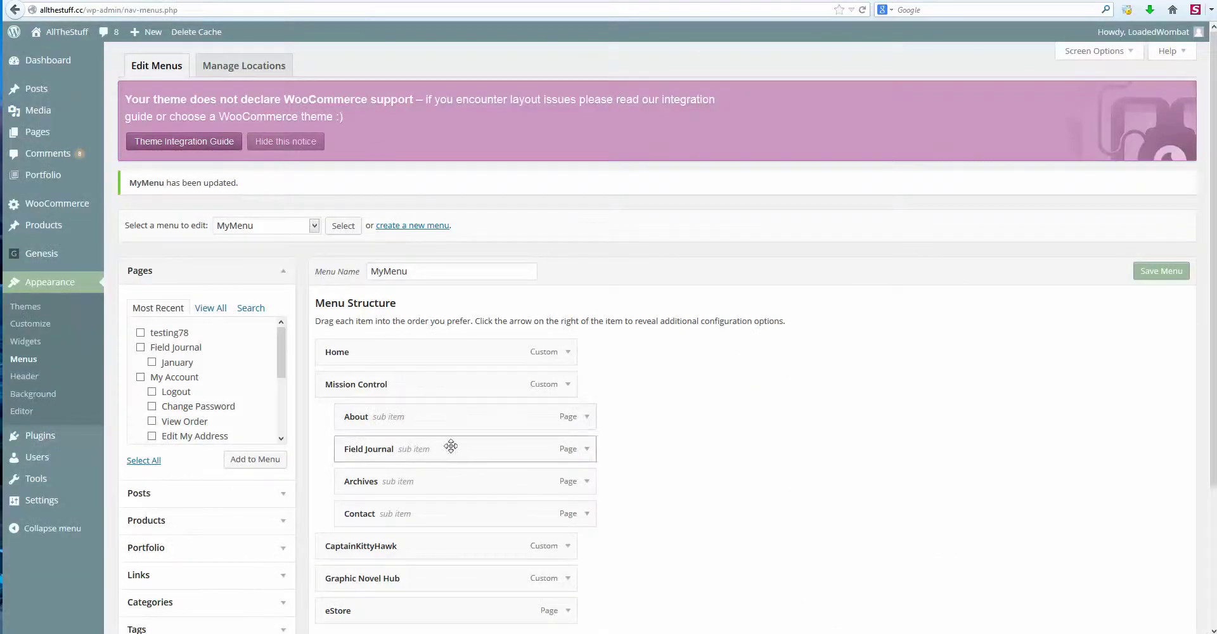
Expand the Field Journal page item in MyMenu and add the Field Journal category to the menu.
scroll(448, 372, "down", 2)
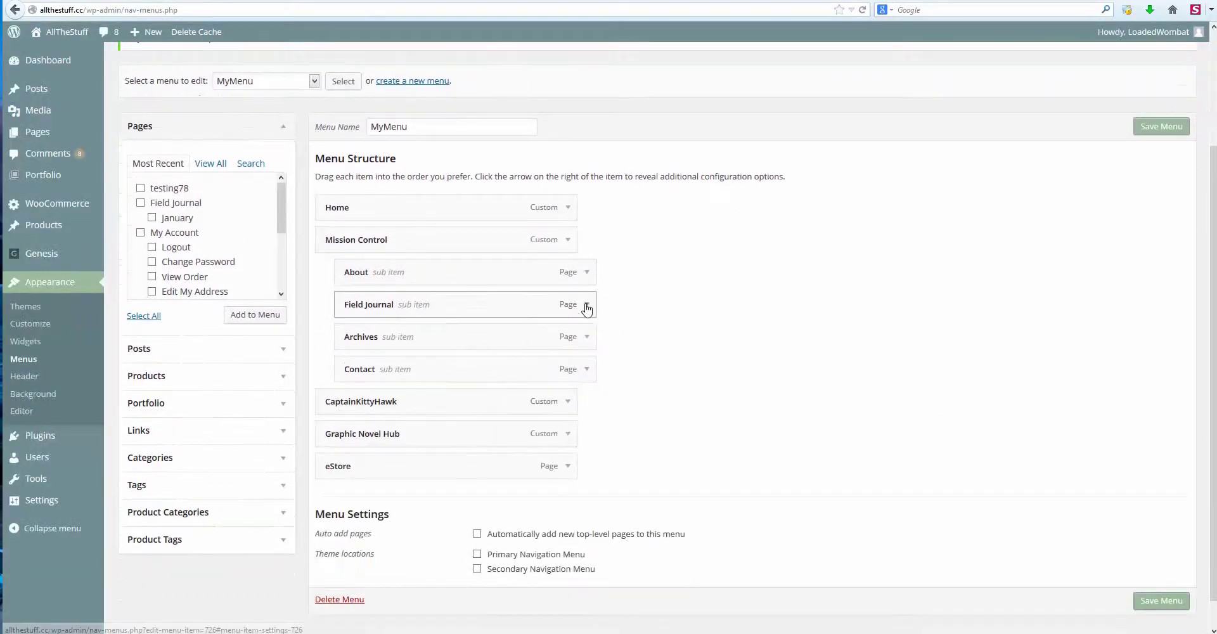
left_click(586, 305)
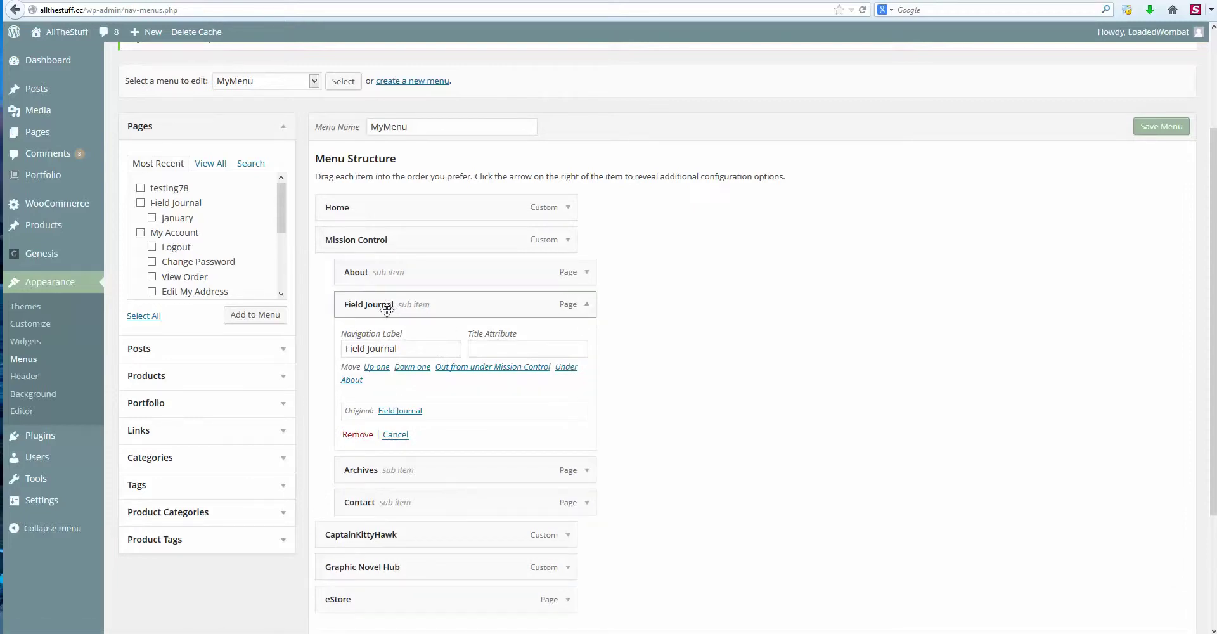
left_click(144, 458)
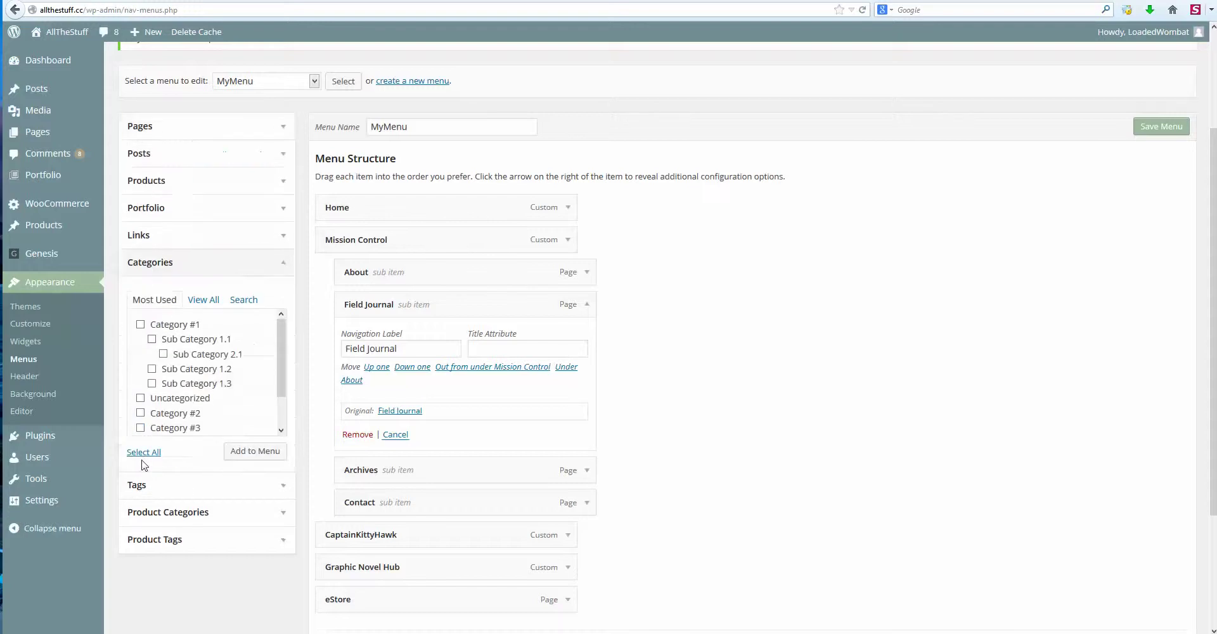
scroll(158, 347, "down", 2)
scroll(178, 335, "up", 2)
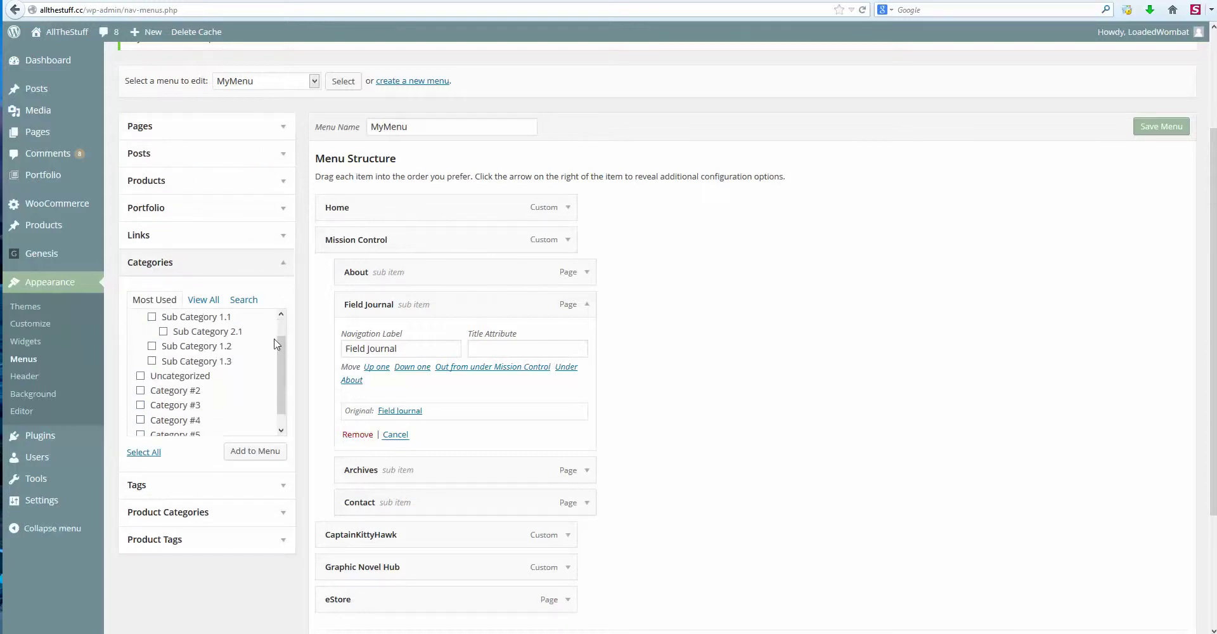
left_click(202, 299)
scroll(192, 323, "down", 5)
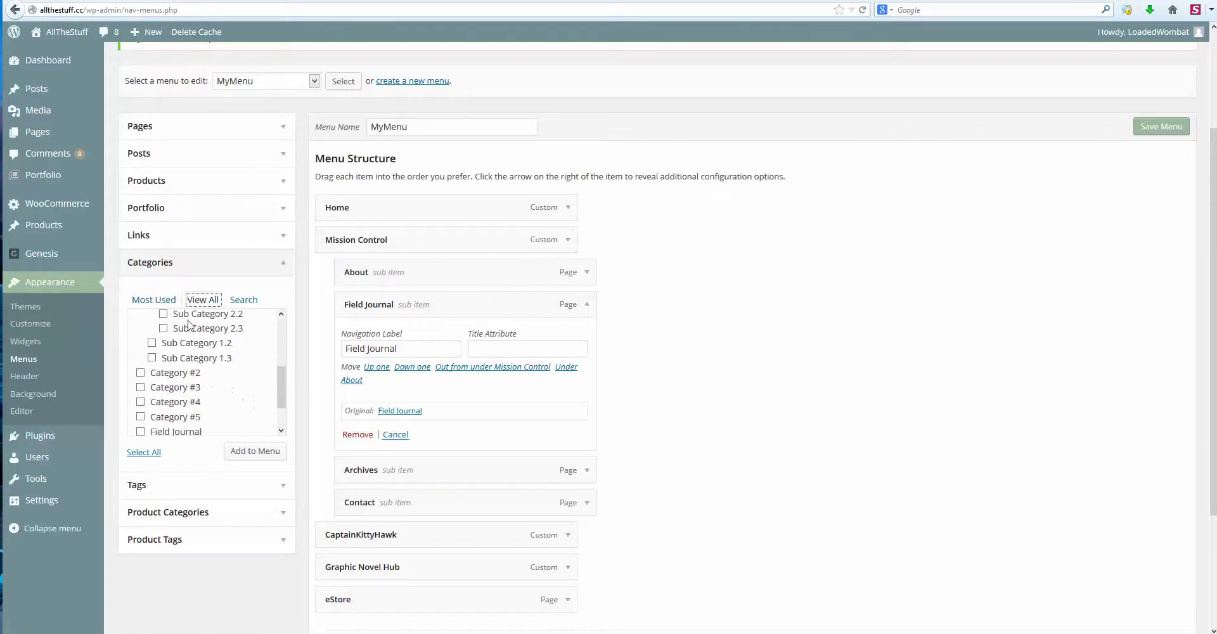
left_click(140, 390)
left_click(256, 450)
scroll(374, 431, "down", 3)
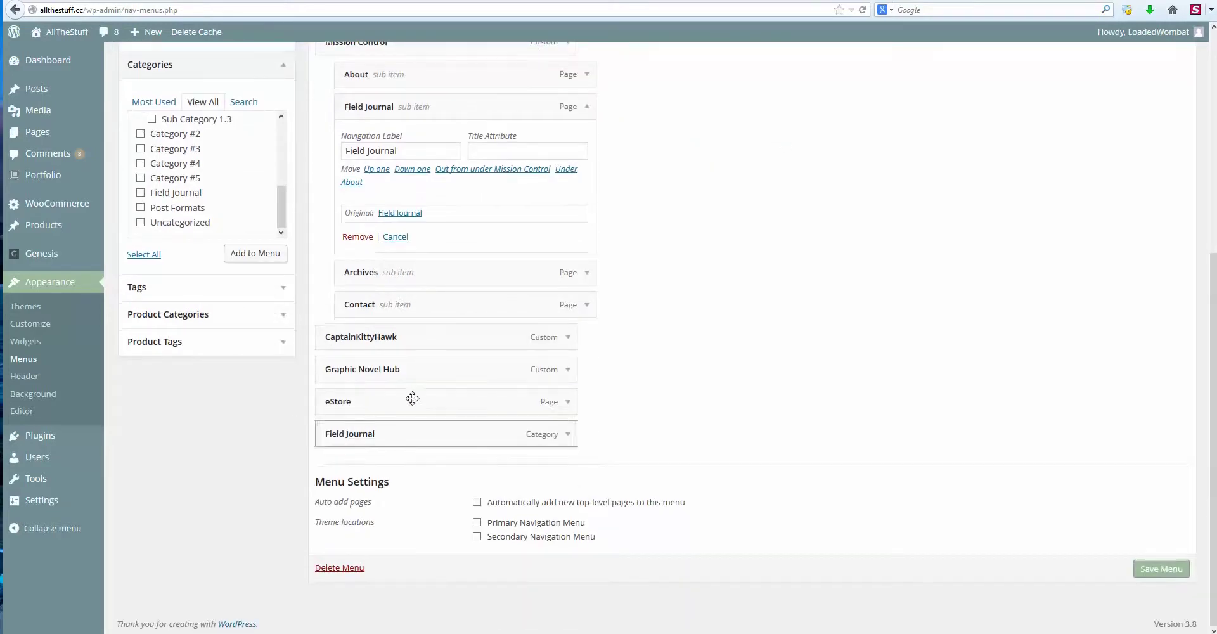
Replace the Field Journal page item under Mission Control with the Field Journal category item, between About and Archives, and save the menu.
left_click(356, 237)
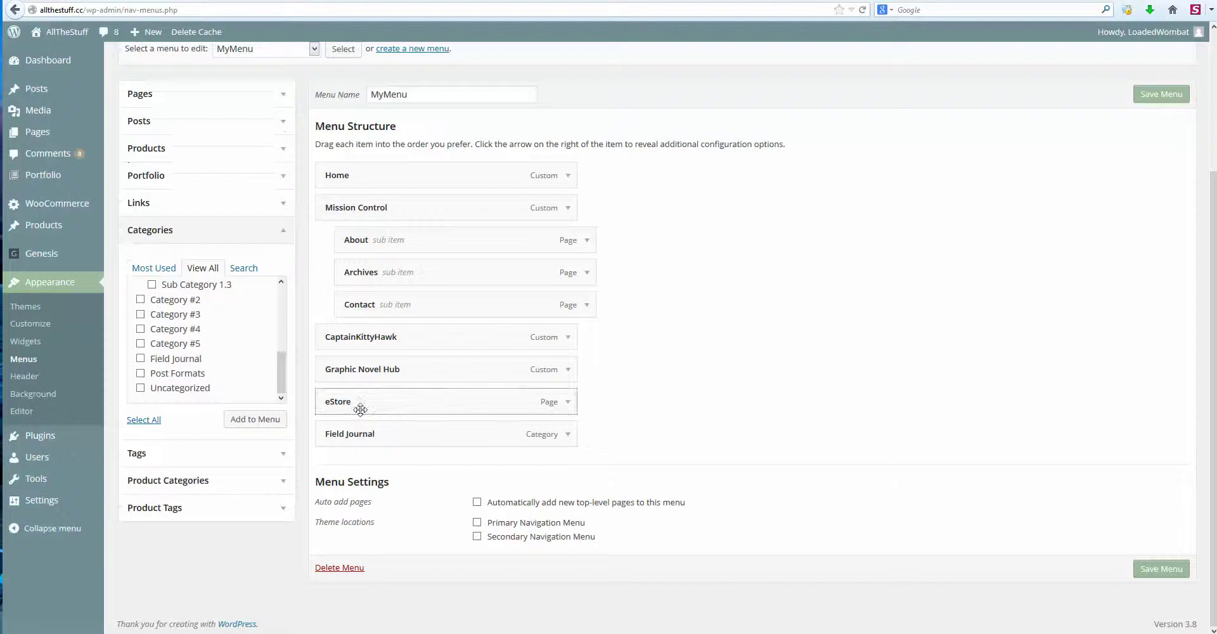
left_click_drag(358, 435, 394, 305)
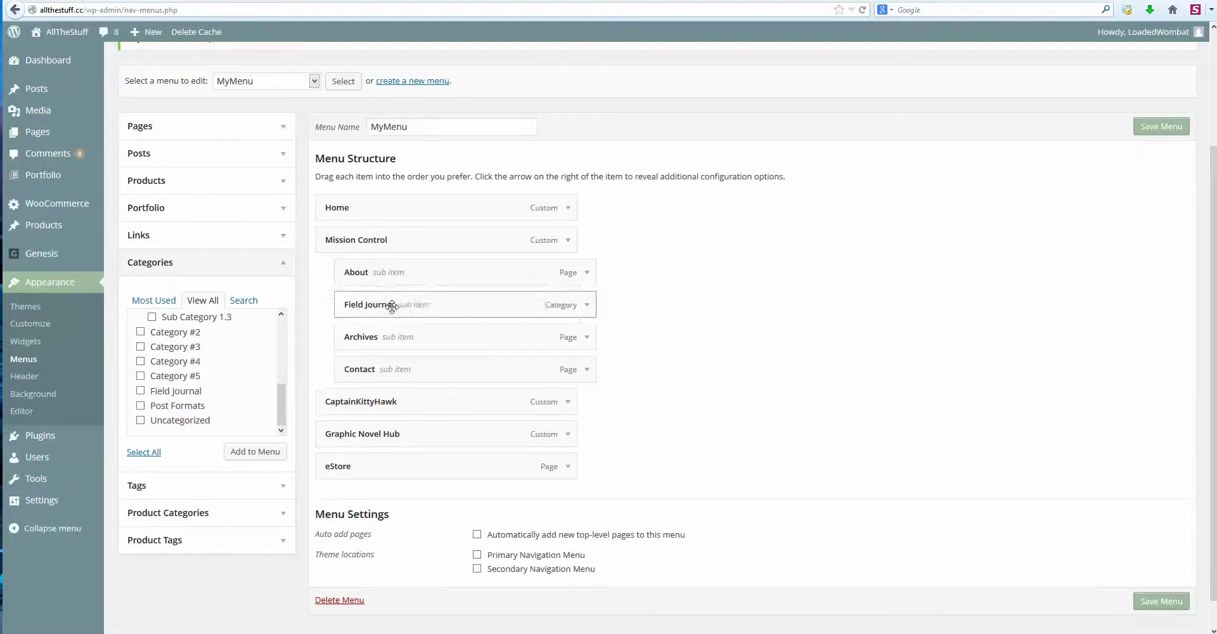
left_click(1144, 604)
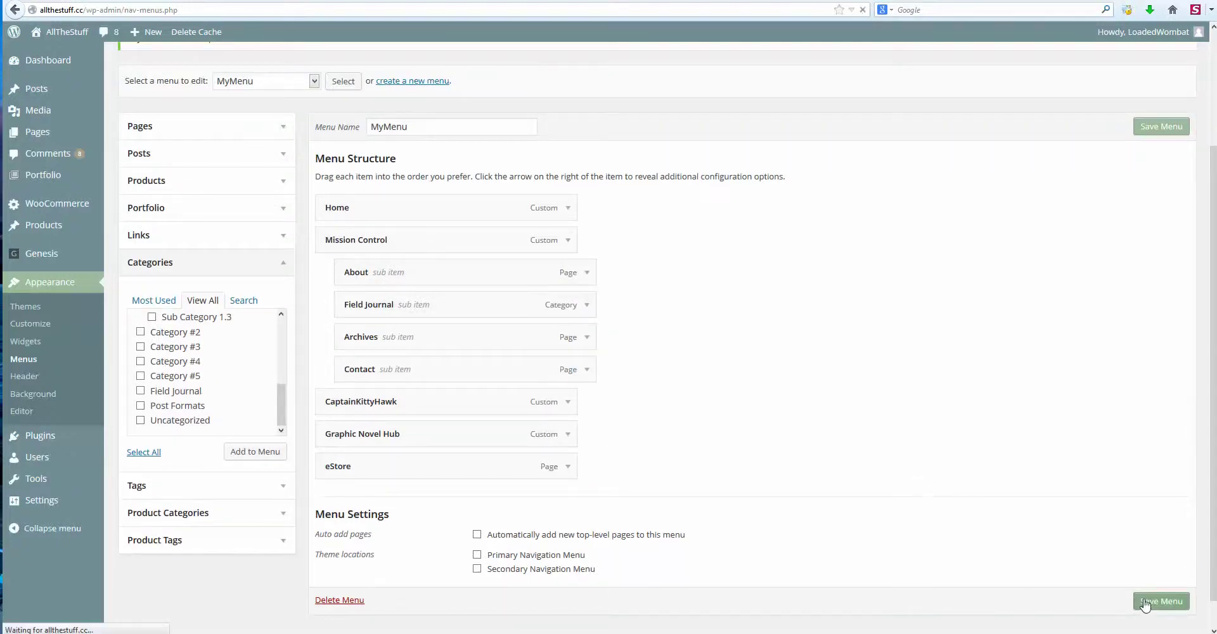
Save MyMenu and display the complete list of categories that can be added to the menu.
left_click(1142, 599)
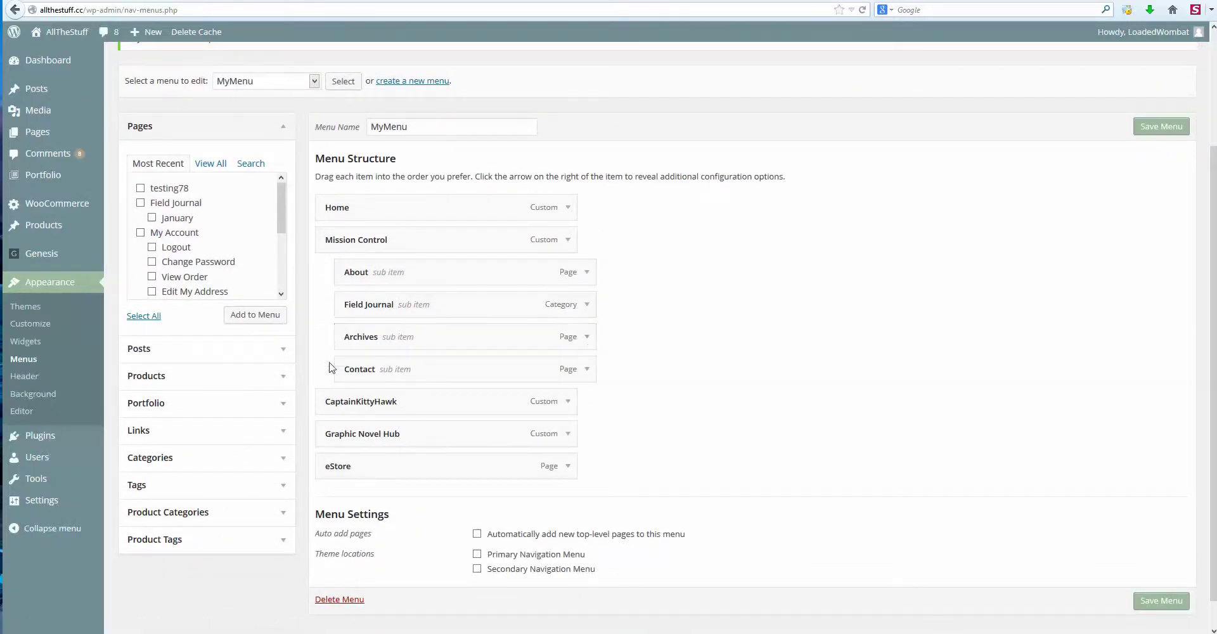
left_click(217, 466)
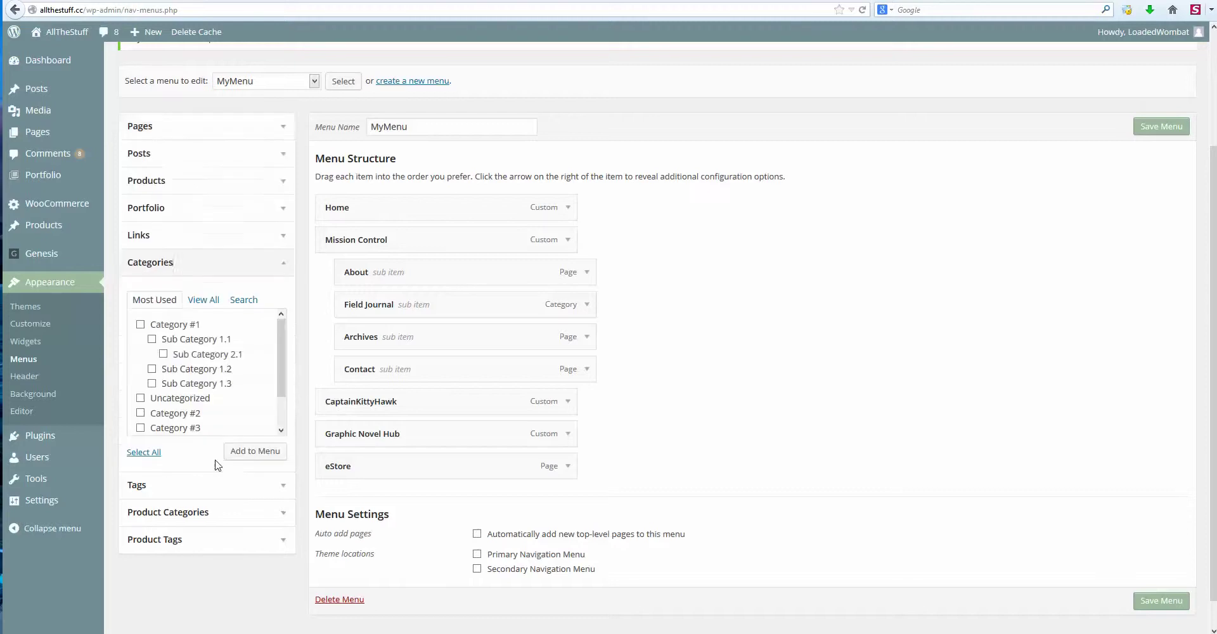
left_click(202, 300)
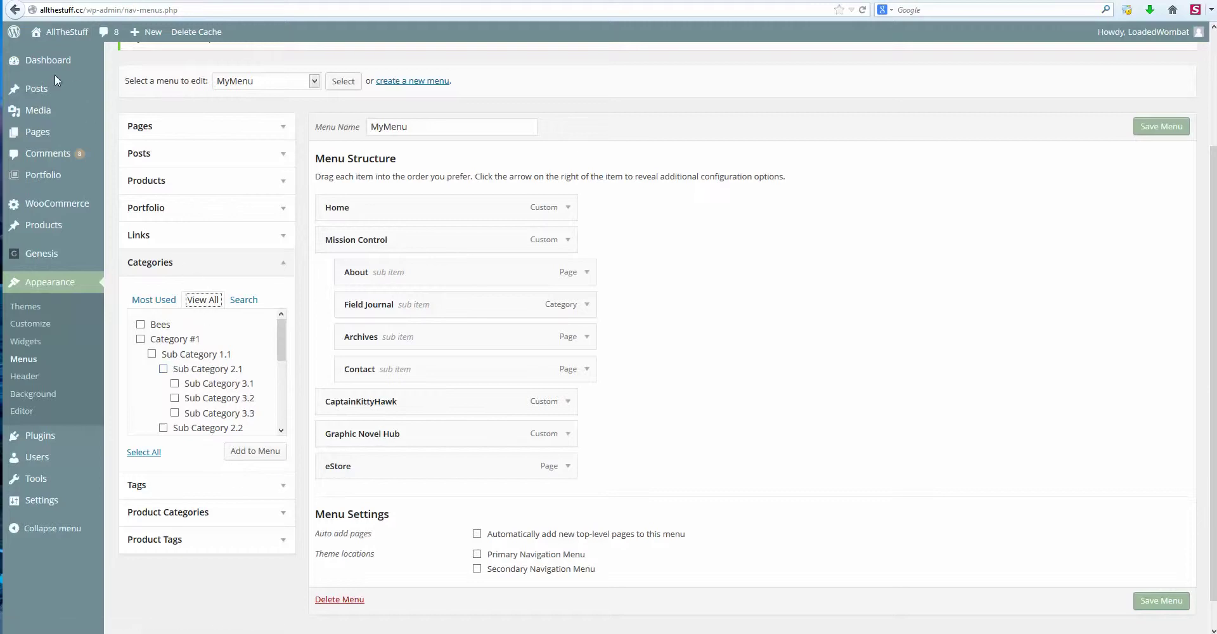
mouse_move(38, 89)
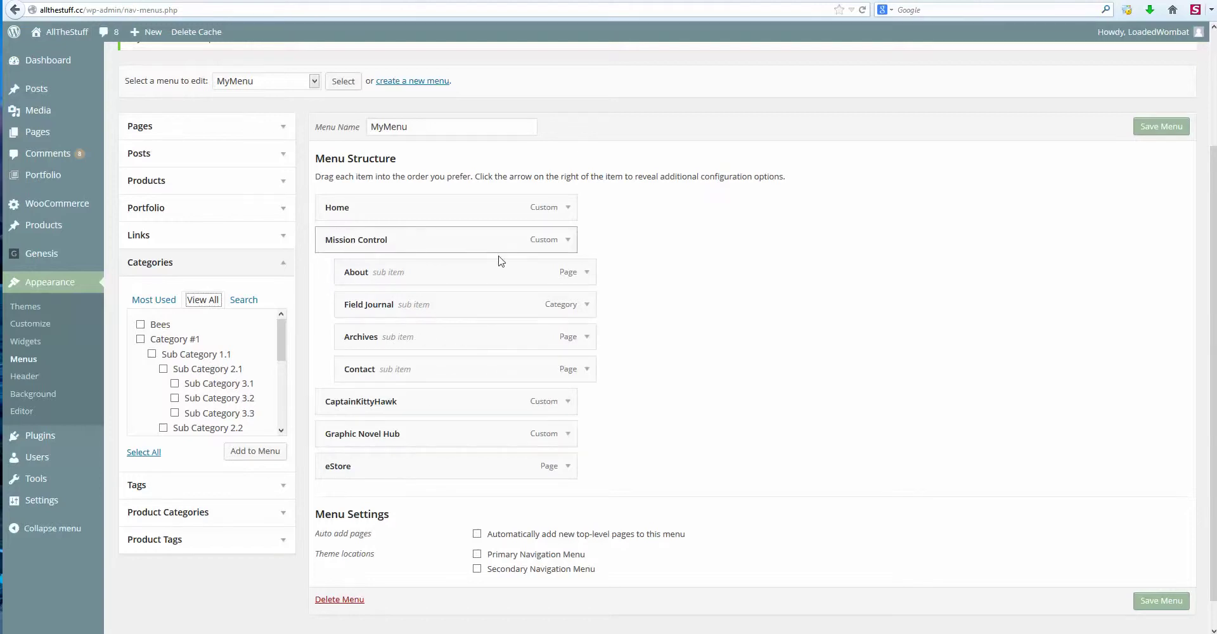
Expand the Mission Control menu item and examine the URL its custom link points to.
left_click(567, 239)
left_click_drag(488, 283, 308, 292)
left_click(415, 284)
Open the form for a new custom menu link and enter gg as its link text.
left_click(139, 236)
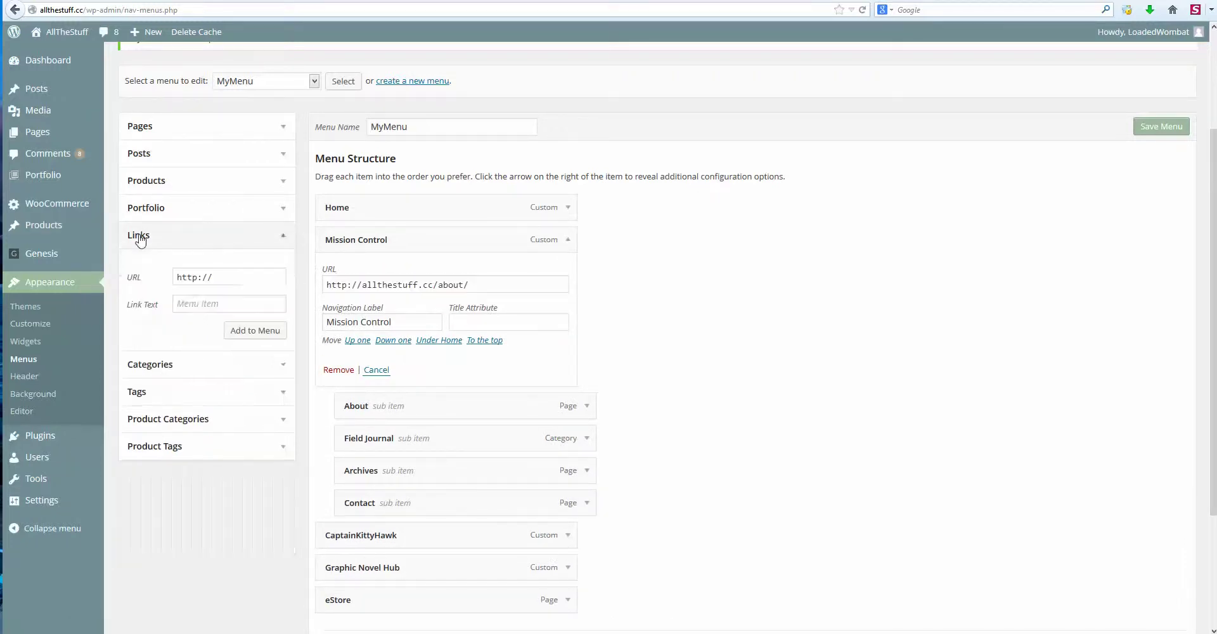
left_click(201, 306)
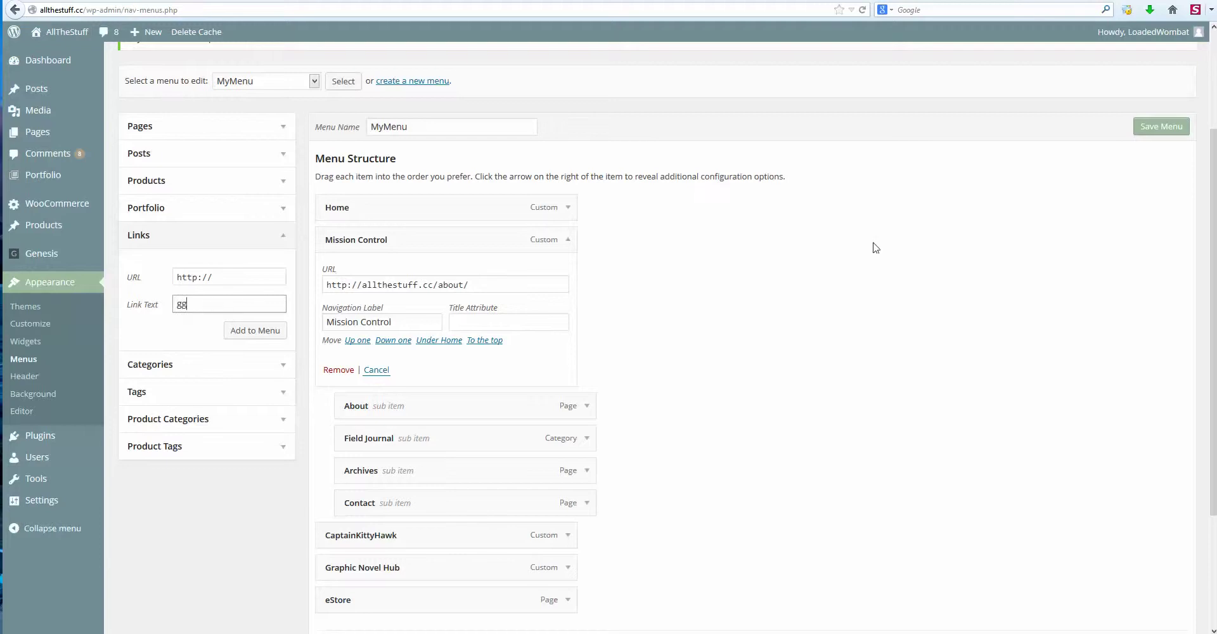